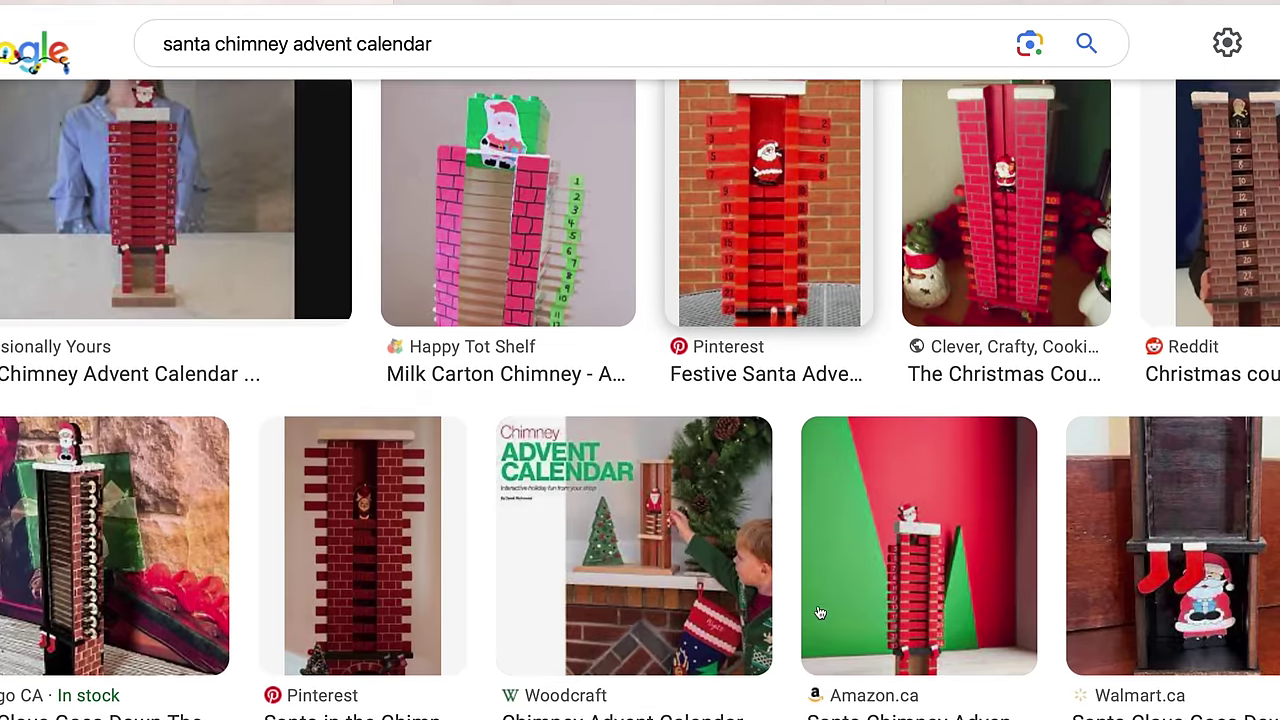
# Scroll the 'santa chimney advent calendar' image results down to the shopping listings and related searches
pyautogui.scroll(-1, 820, 612)
pyautogui.scroll(-4, 818, 612)
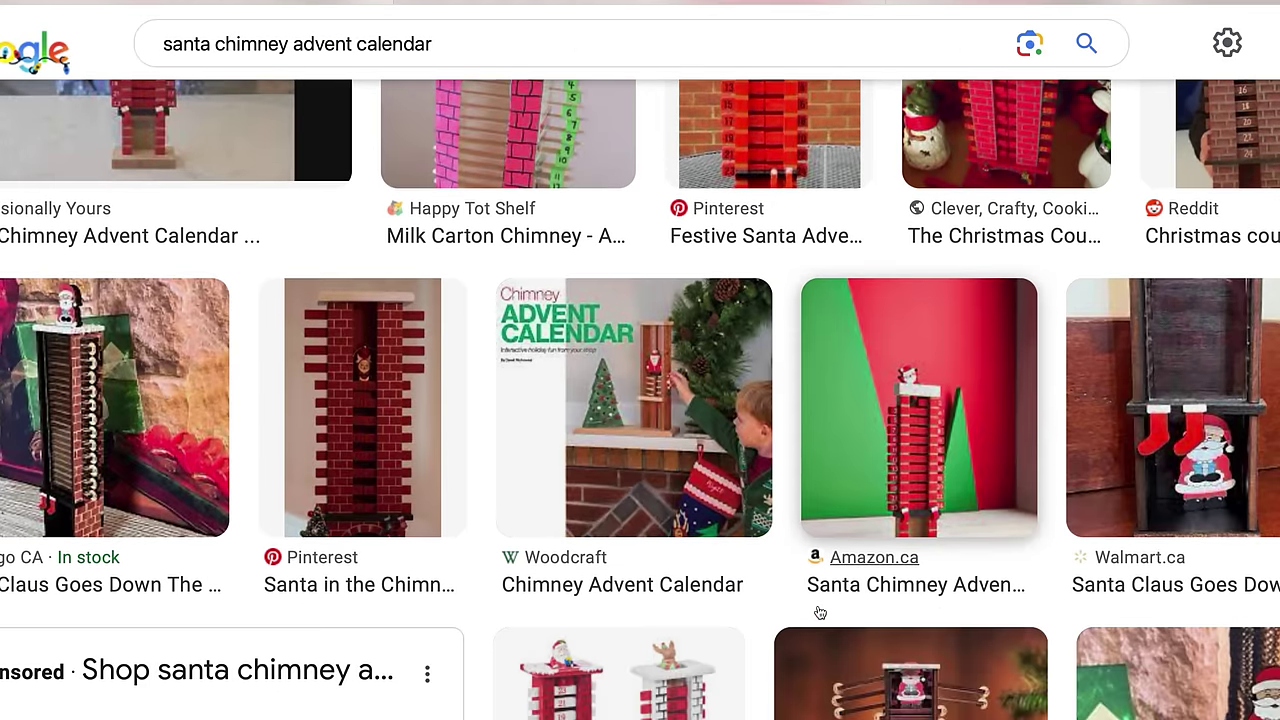
pyautogui.scroll(-2, 818, 612)
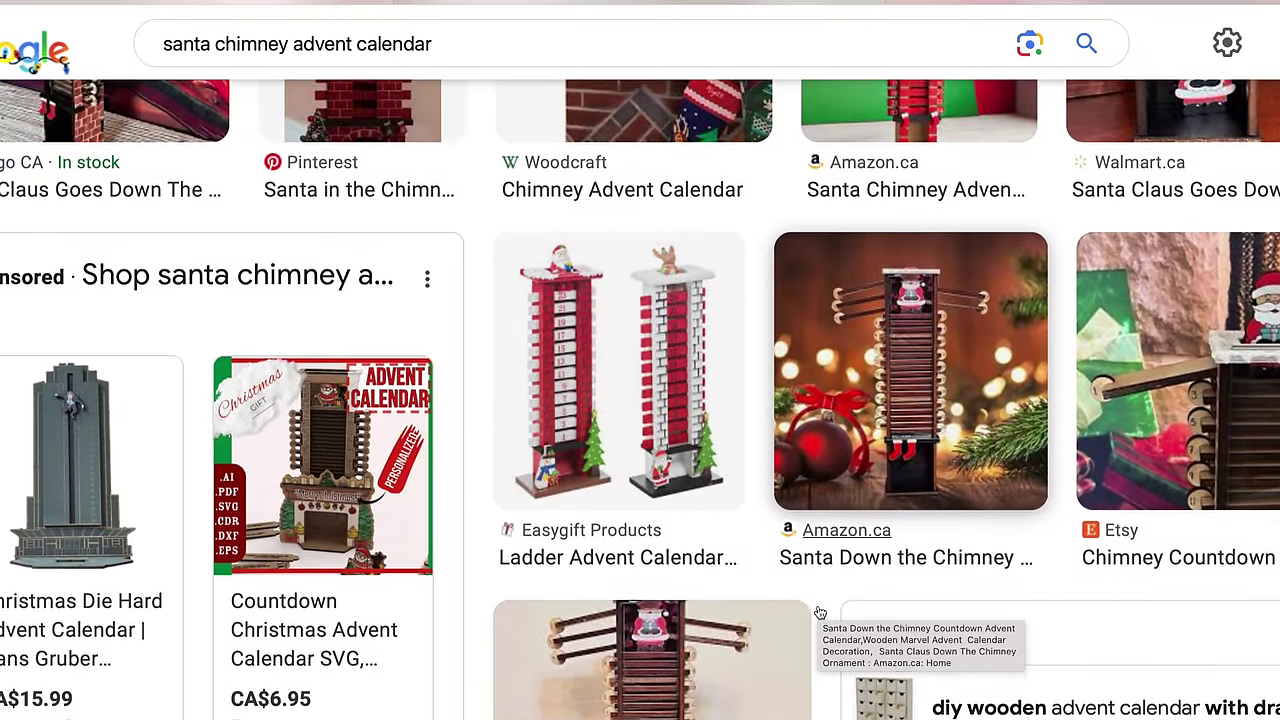
pyautogui.scroll(-3, 818, 612)
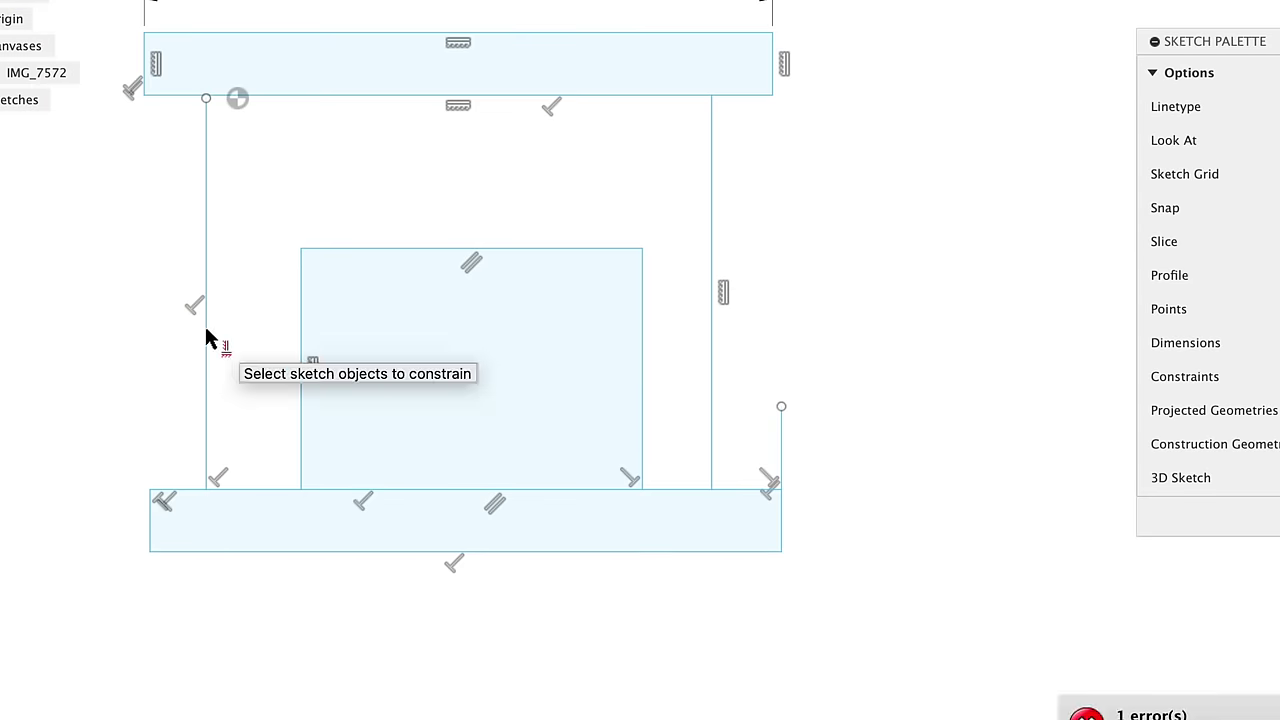
# Trace the fireplace outline over the photo and draw 2.5 mm vertical strip lines on both sides
pyautogui.click(206, 337)
pyautogui.click(301, 300)
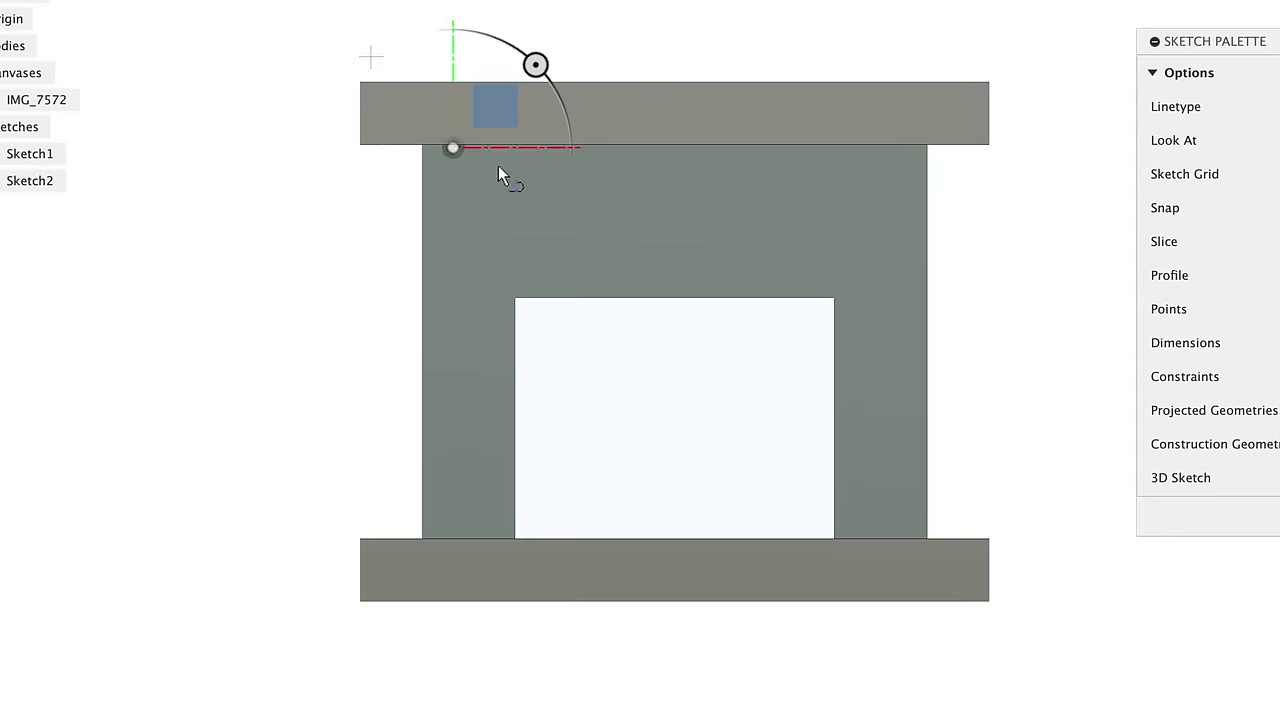
pyautogui.write('2.5')
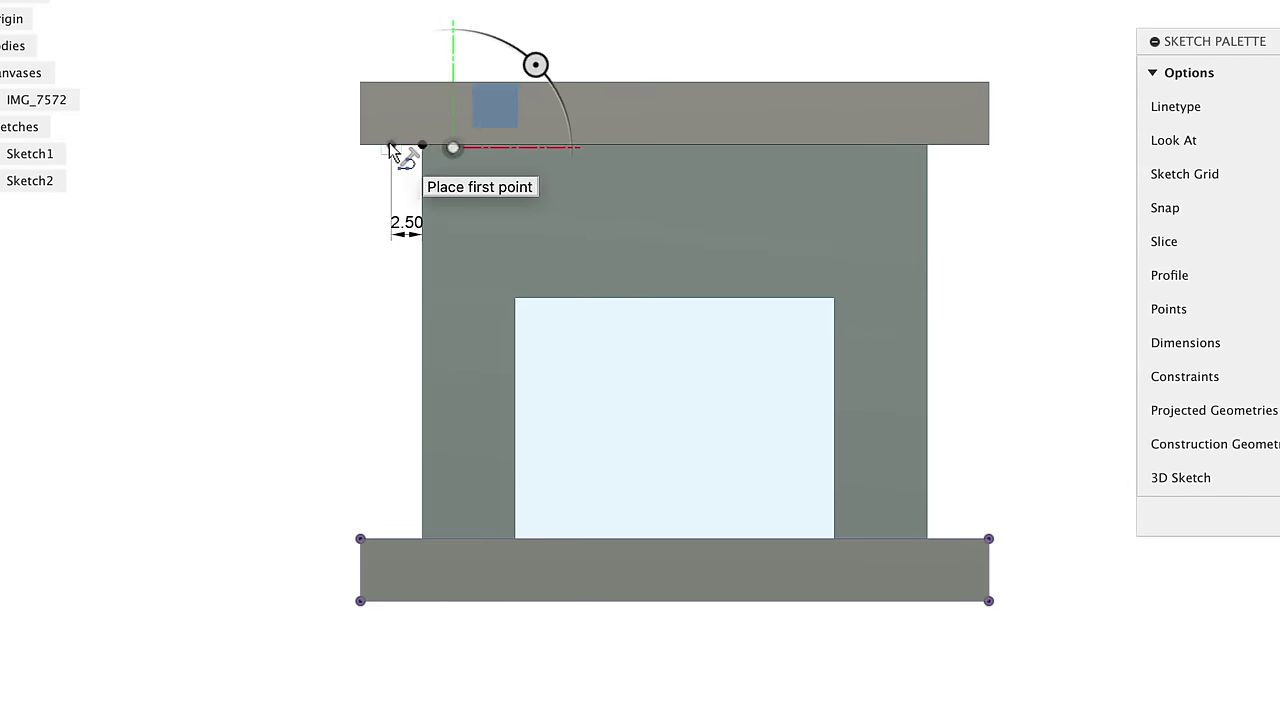
pyautogui.click(391, 146)
pyautogui.click(392, 540)
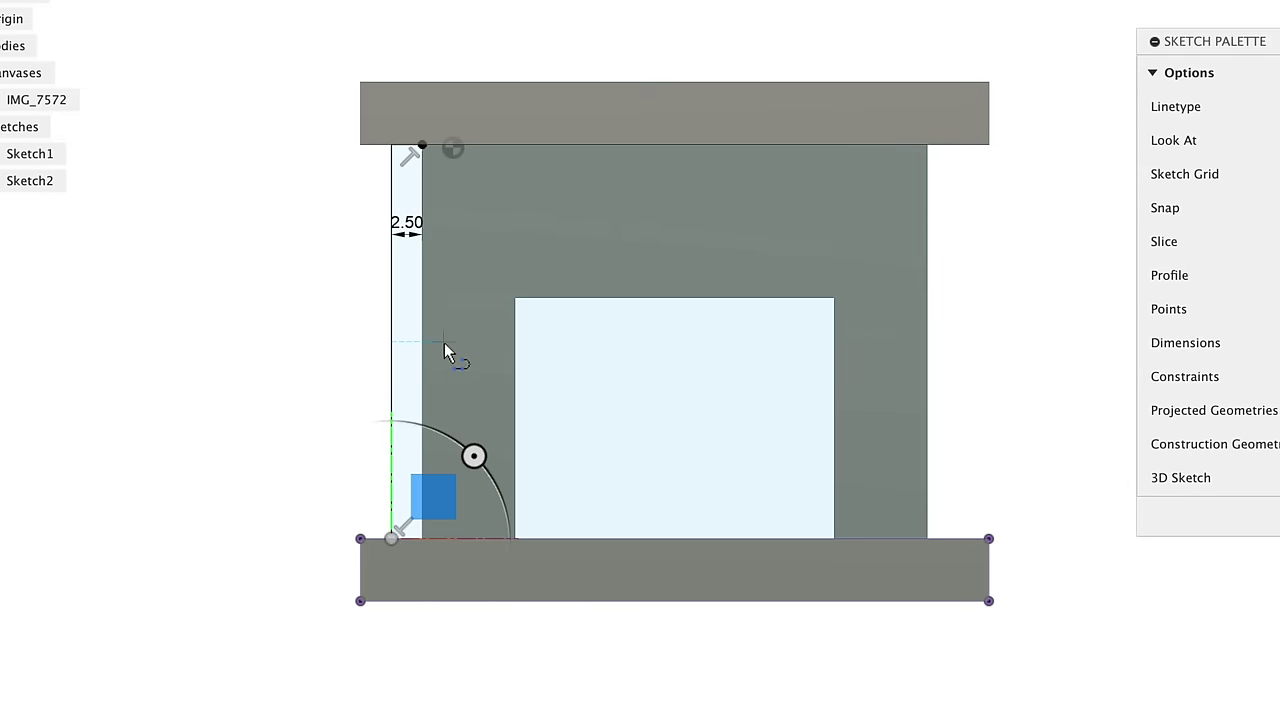
pyautogui.scroll(2, 444, 342)
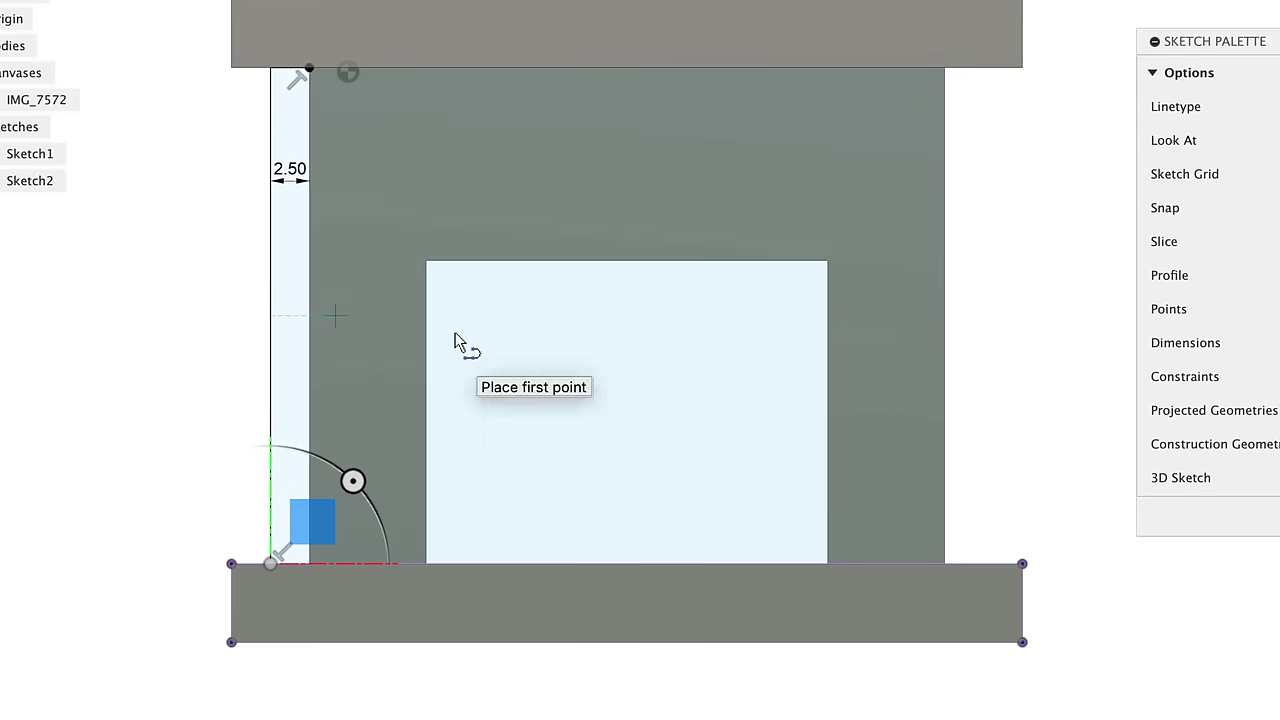
pyautogui.click(990, 564)
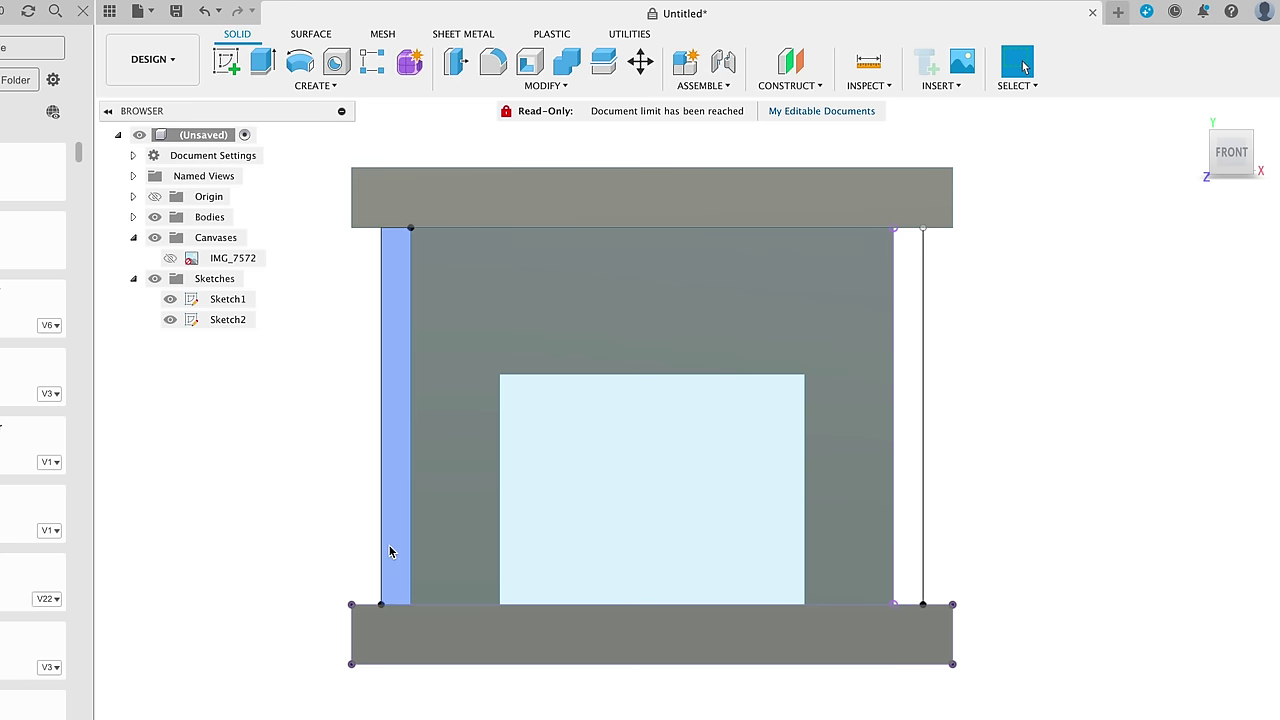
# Revolve the left and right strips around their outer edges into round columns joined to the fireplace
pyautogui.click(390, 552)
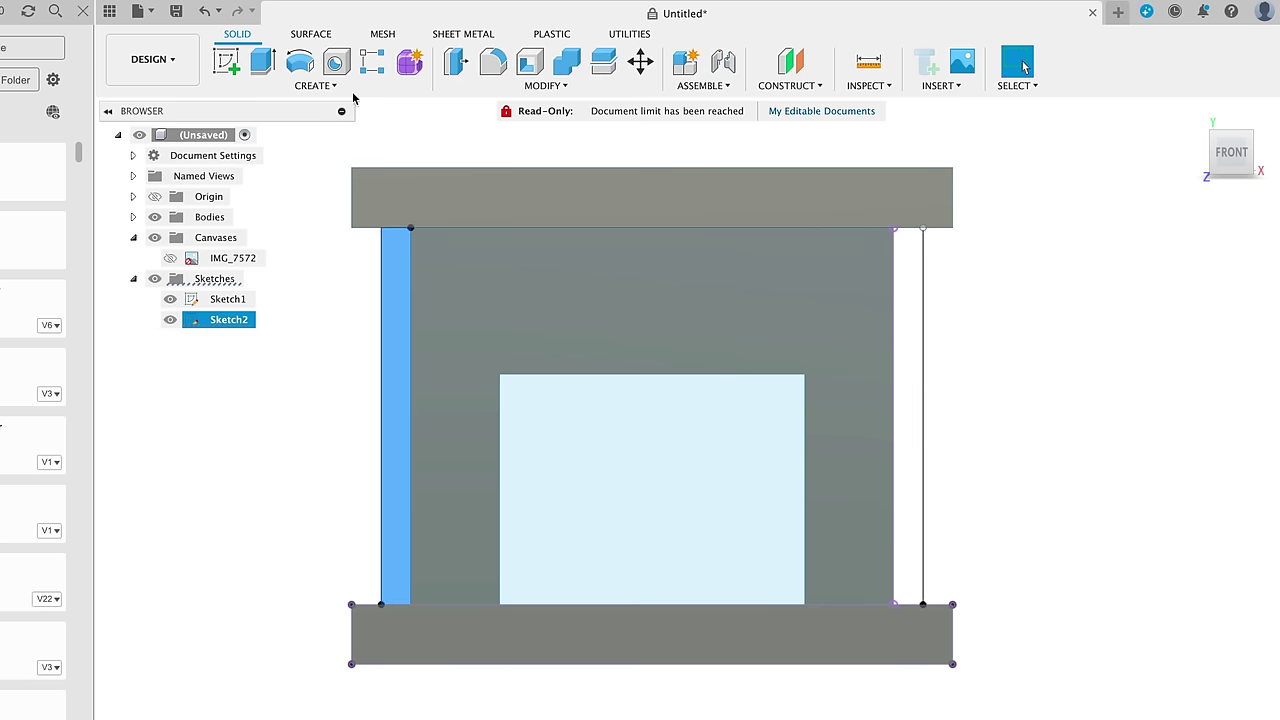
pyautogui.click(299, 62)
pyautogui.click(410, 292)
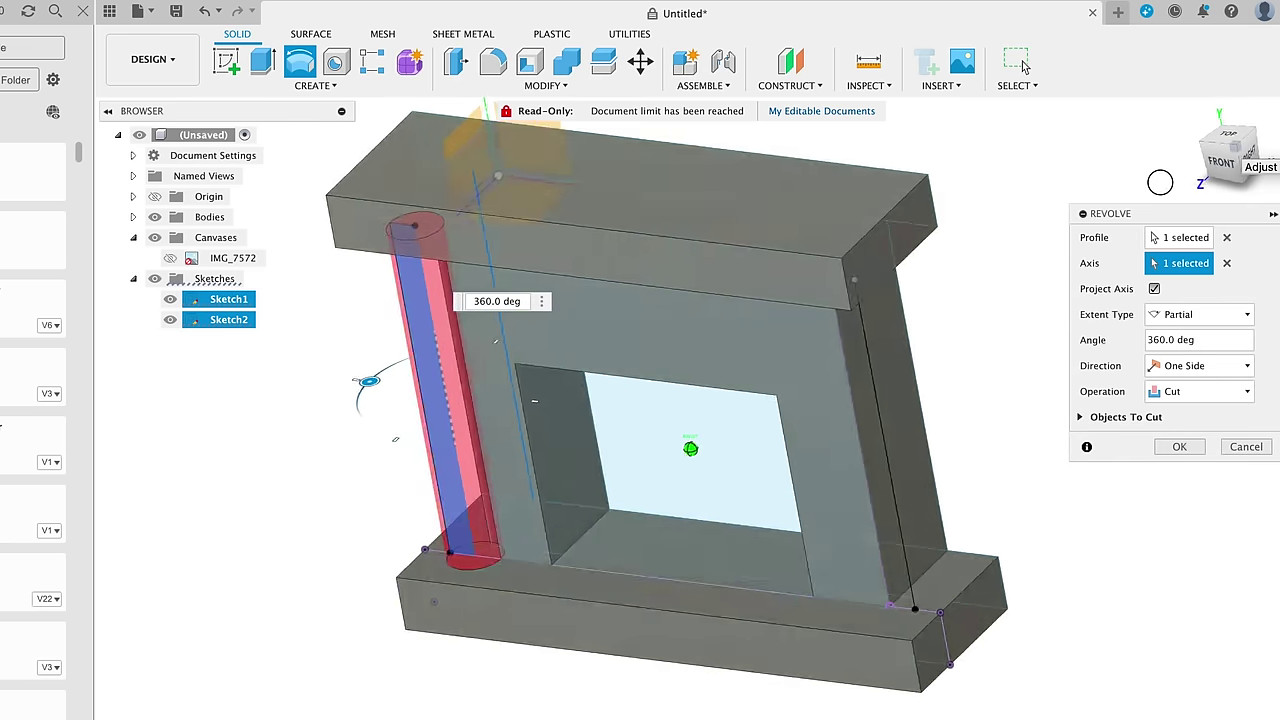
pyautogui.click(1172, 398)
pyautogui.click(1175, 410)
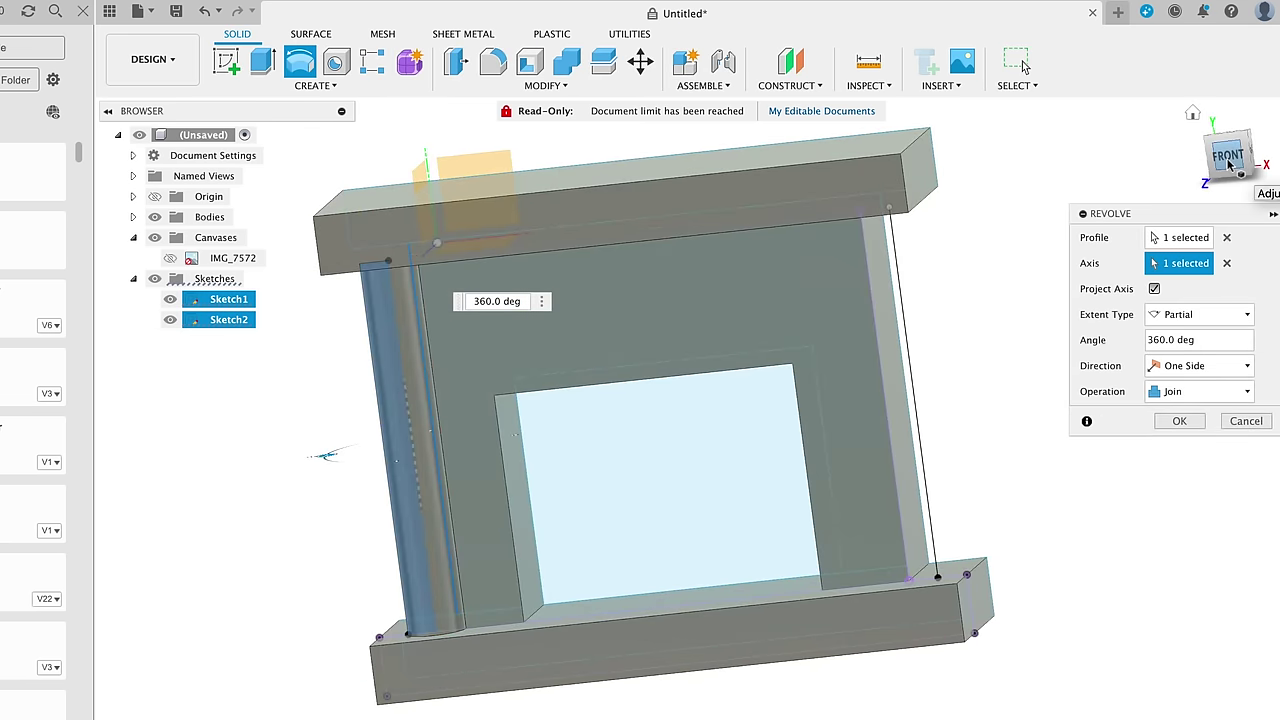
pyautogui.click(1180, 421)
pyautogui.press('Return')
pyautogui.click(837, 246)
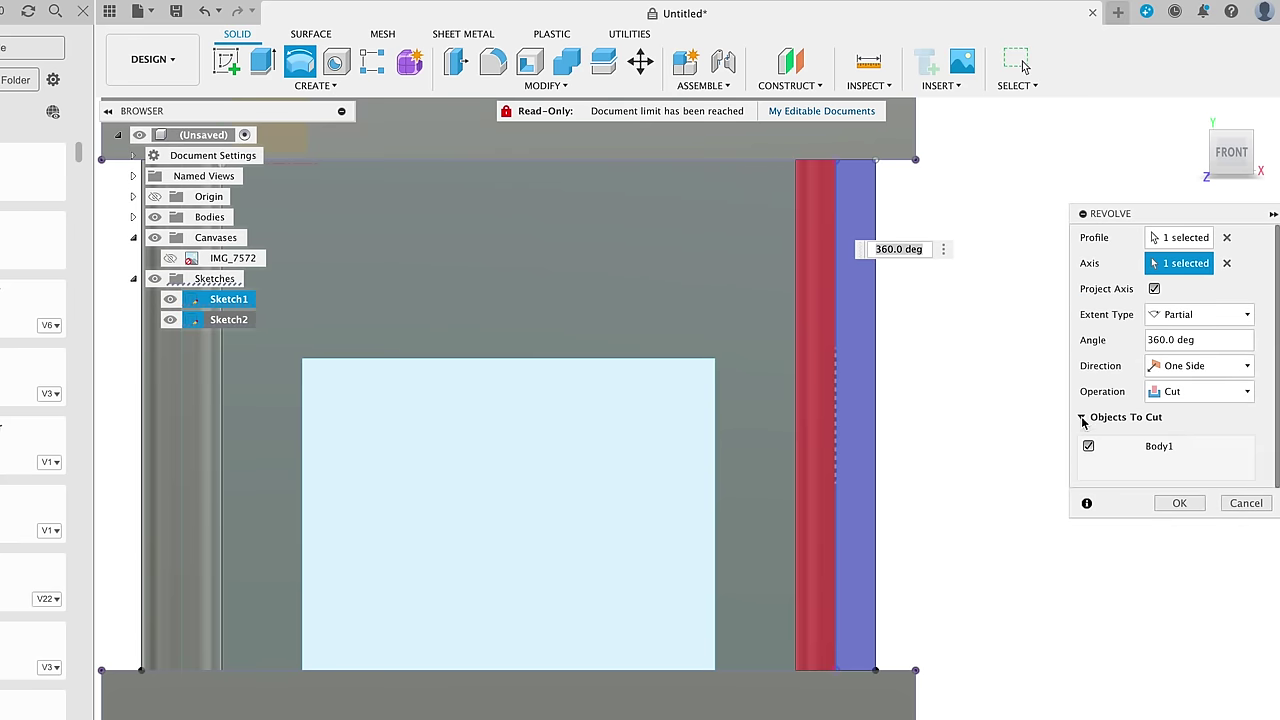
pyautogui.click(1172, 390)
pyautogui.click(1174, 411)
pyautogui.press('Return')
# Offset the right column's face outward by 1 mm
pyautogui.click(545, 85)
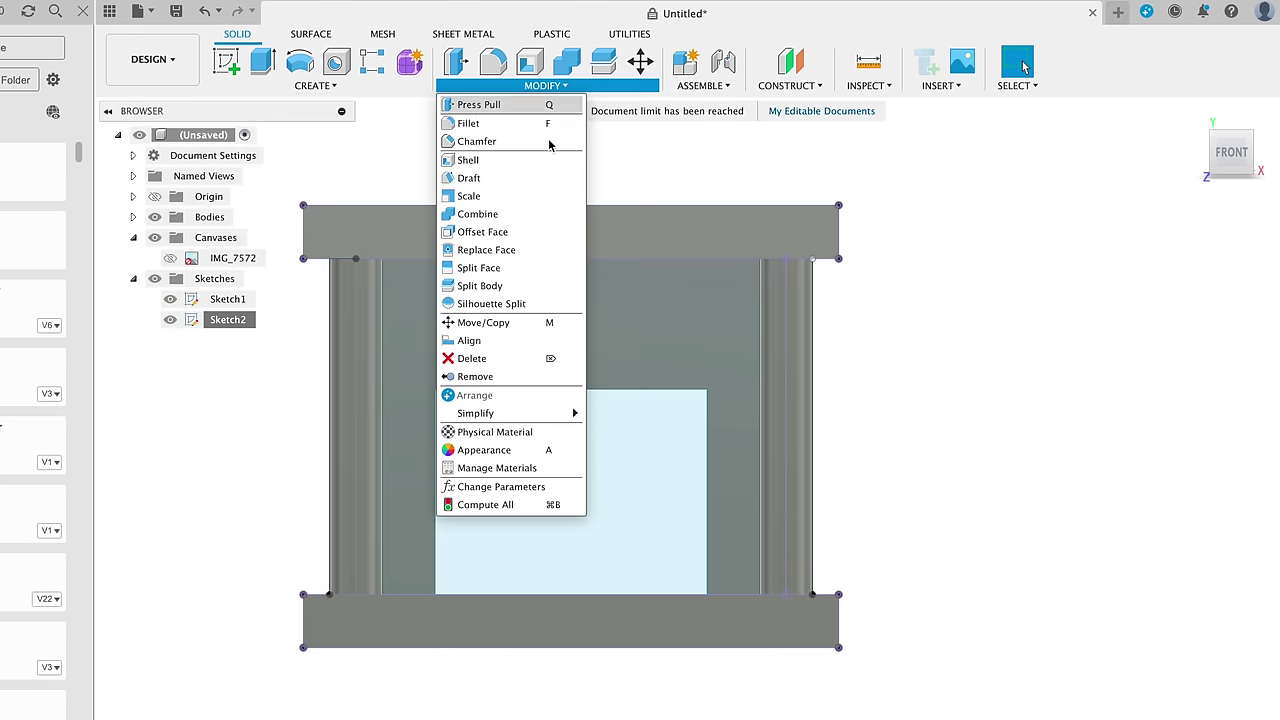
pyautogui.click(483, 232)
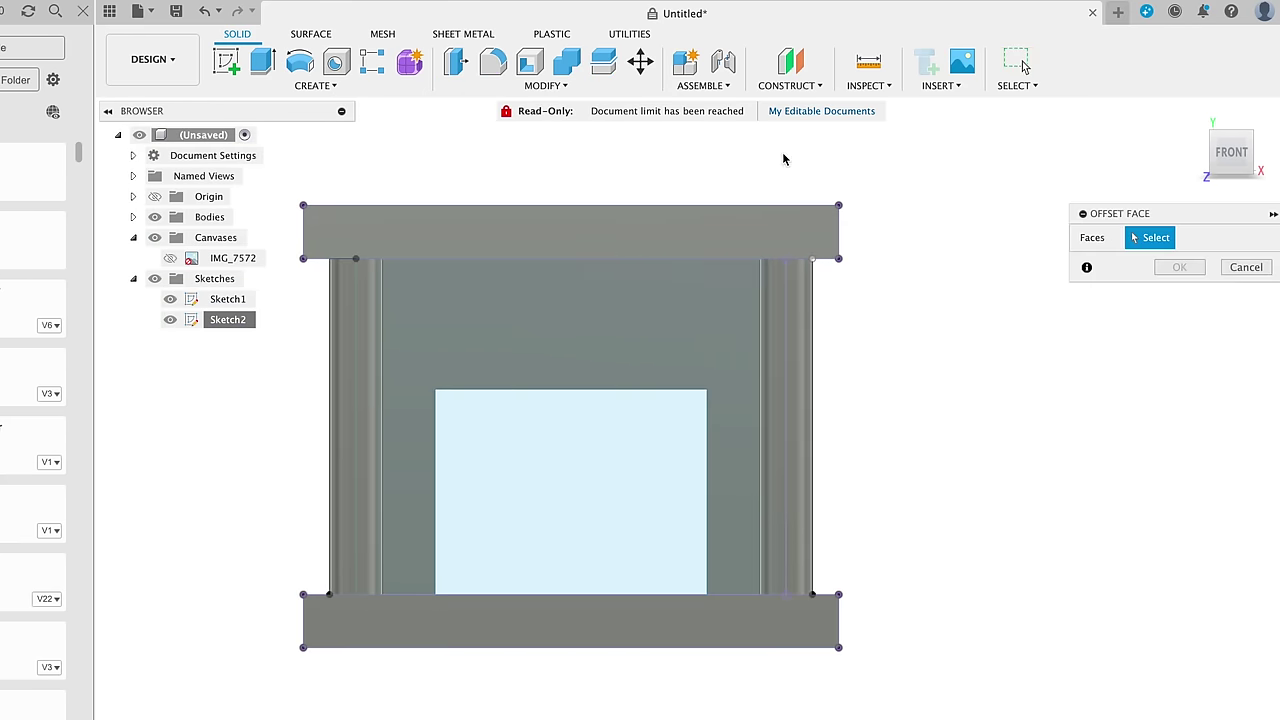
pyautogui.keyDown('shift'); pyautogui.moveTo(691, 449); pyautogui.dragTo(977, 417, button='middle'); pyautogui.keyUp('shift')
pyautogui.click(800, 380)
pyautogui.write('1')
pyautogui.press('Return')
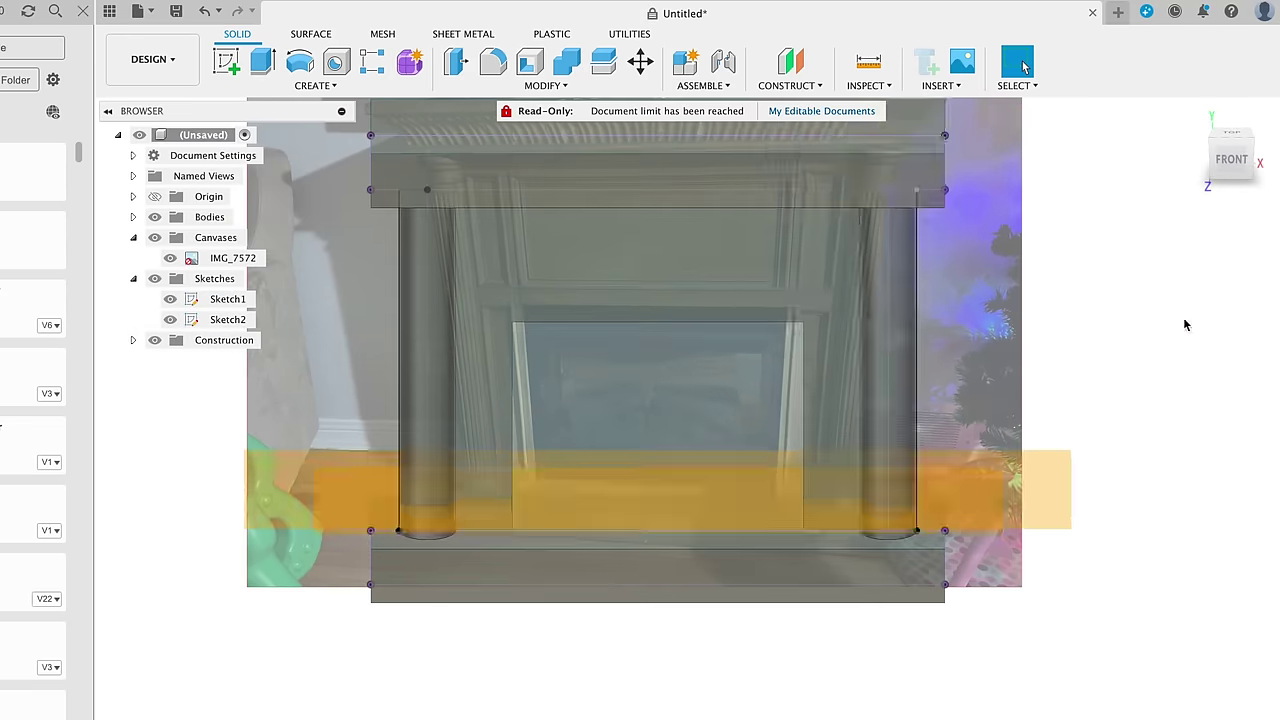
# Add an offset plane across the columns, split the column face and fireplace body, and push out the band faces
pyautogui.click(790, 85)
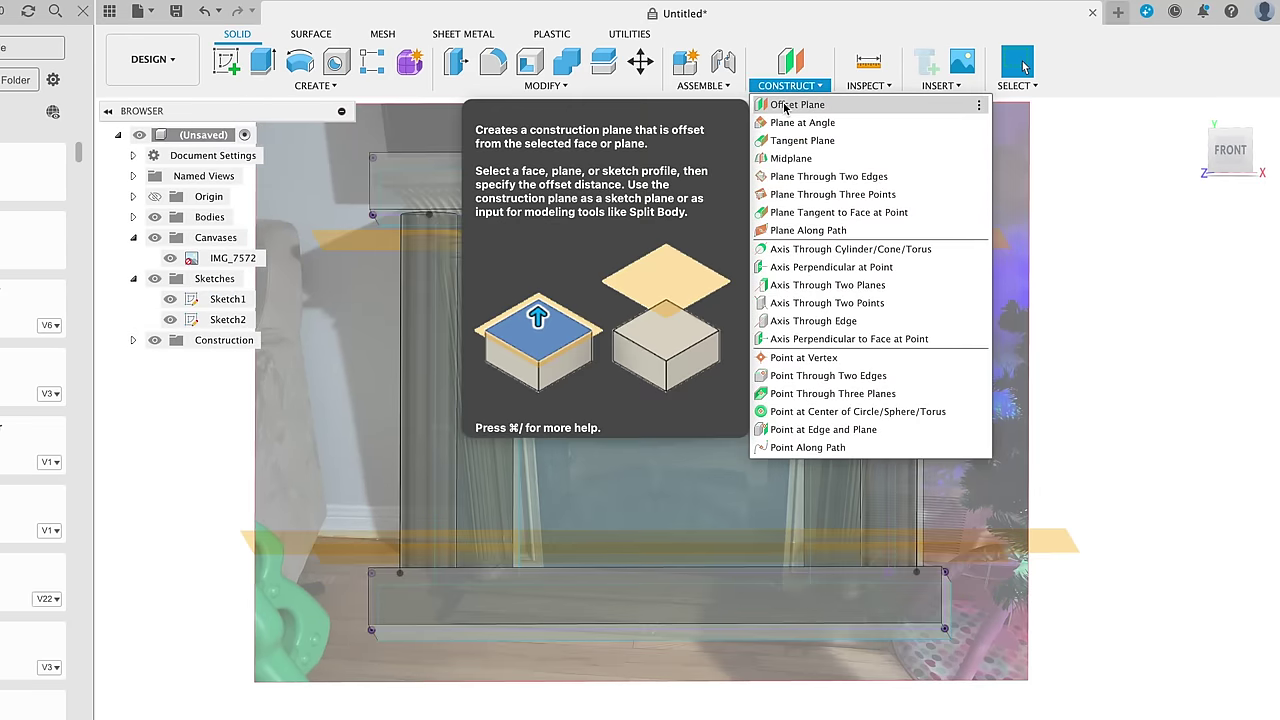
pyautogui.click(785, 105)
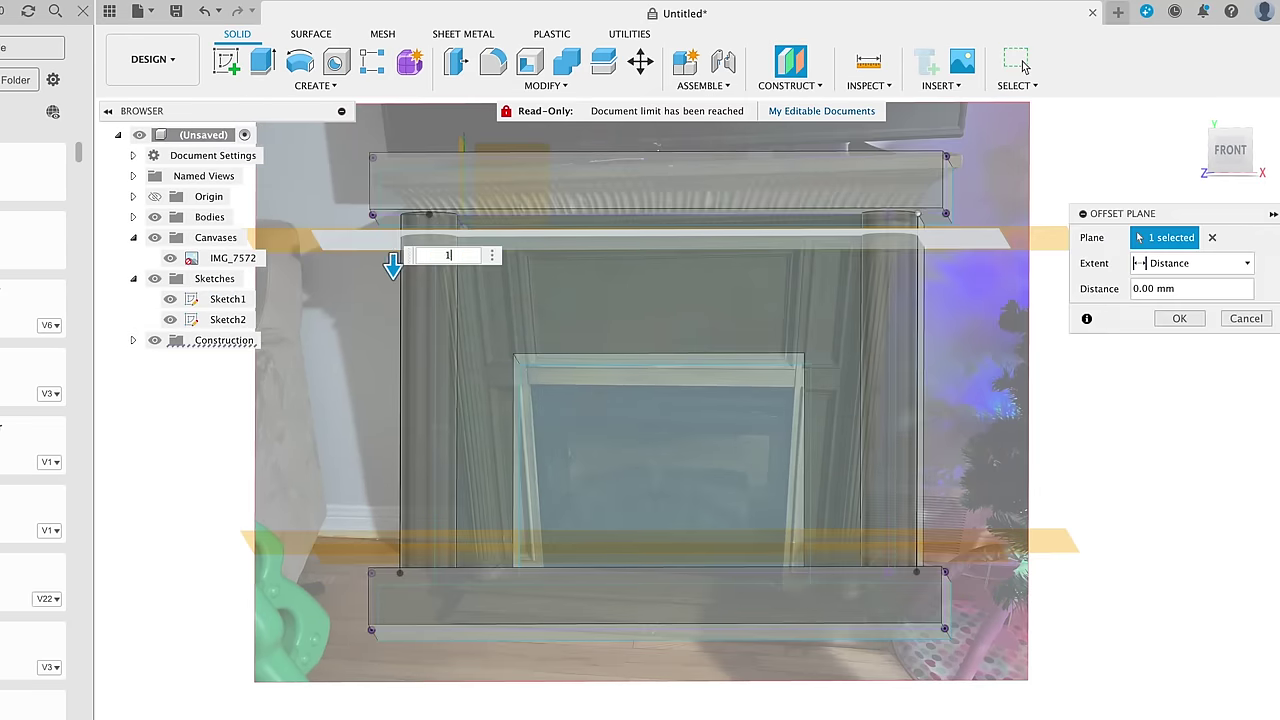
pyautogui.click(478, 267)
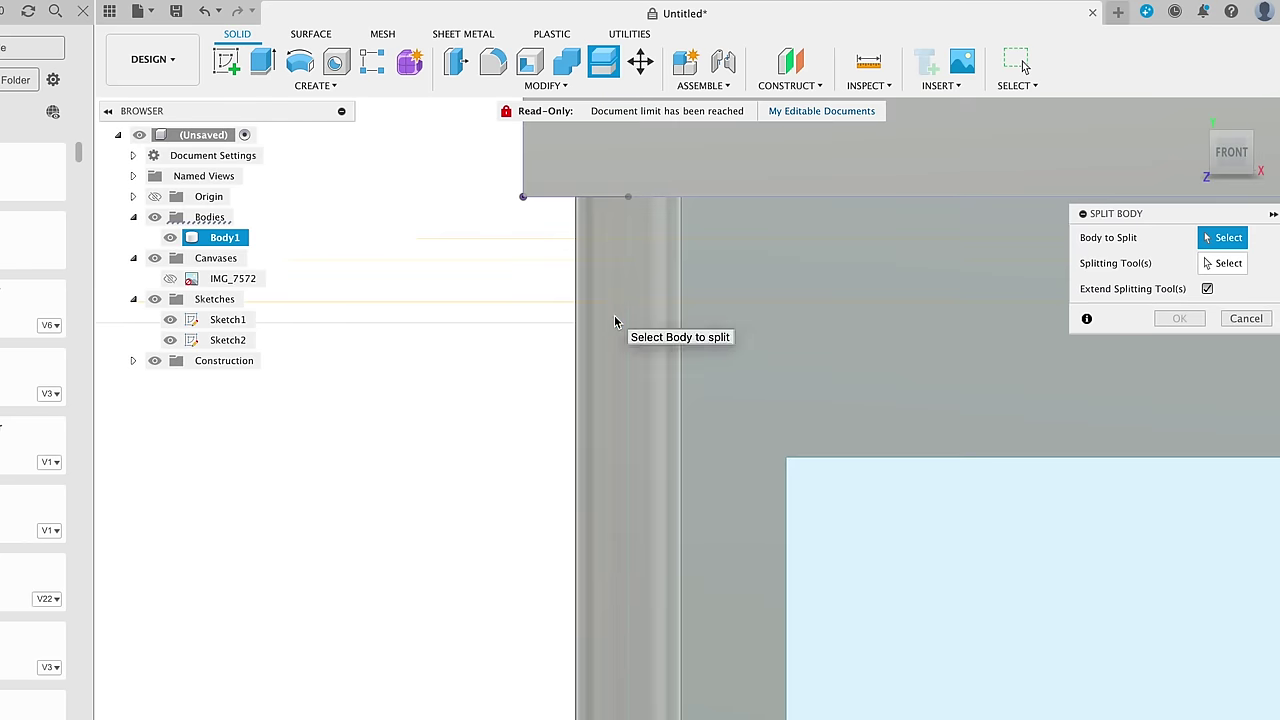
pyautogui.click(620, 325)
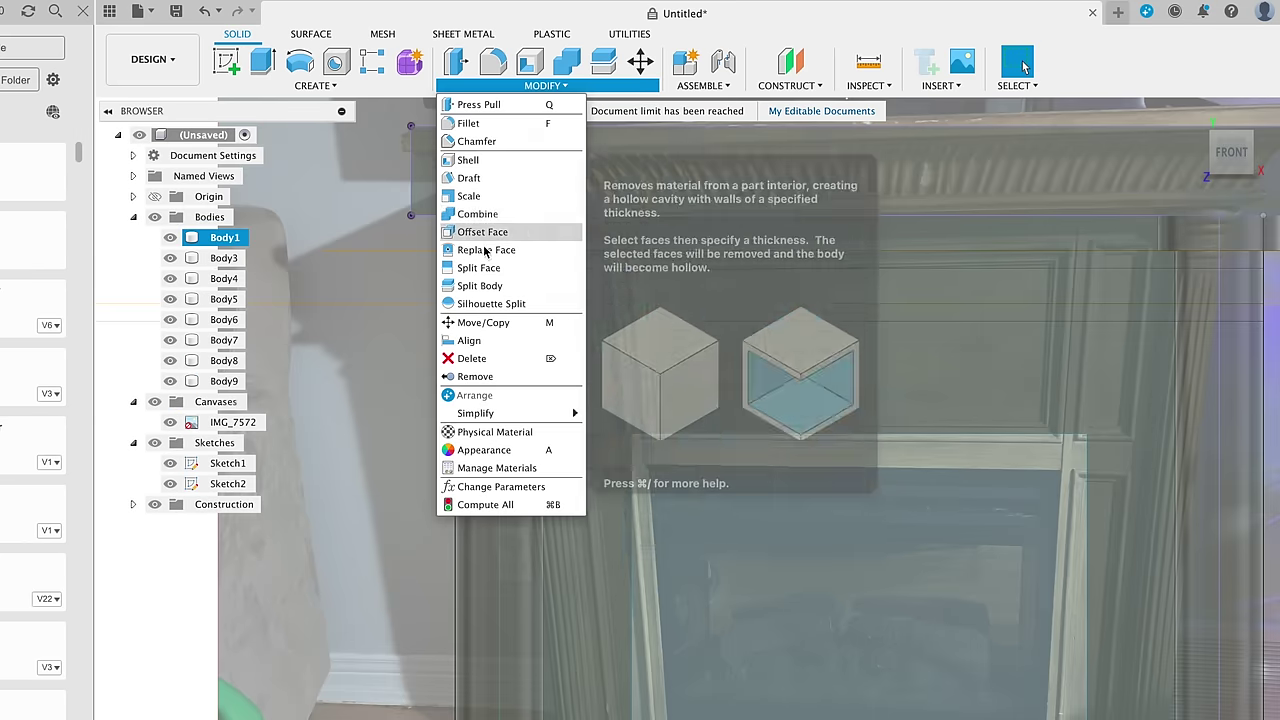
pyautogui.click(486, 229)
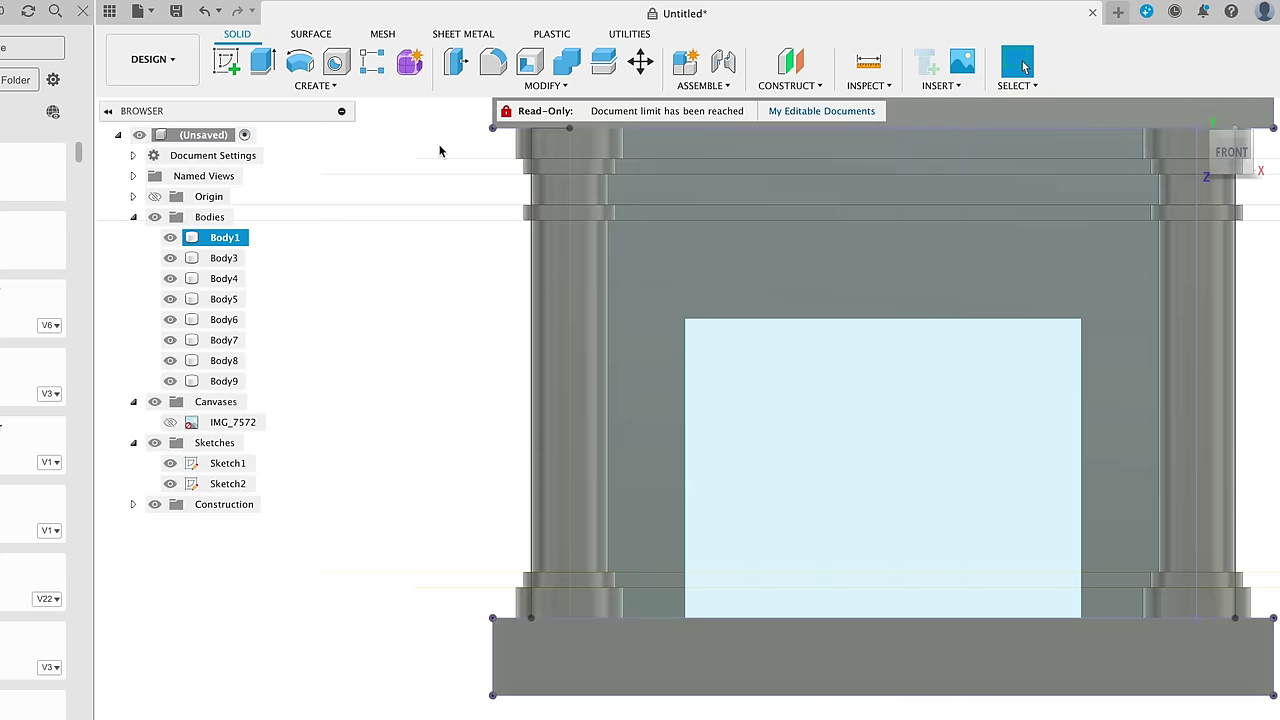
pyautogui.click(171, 422)
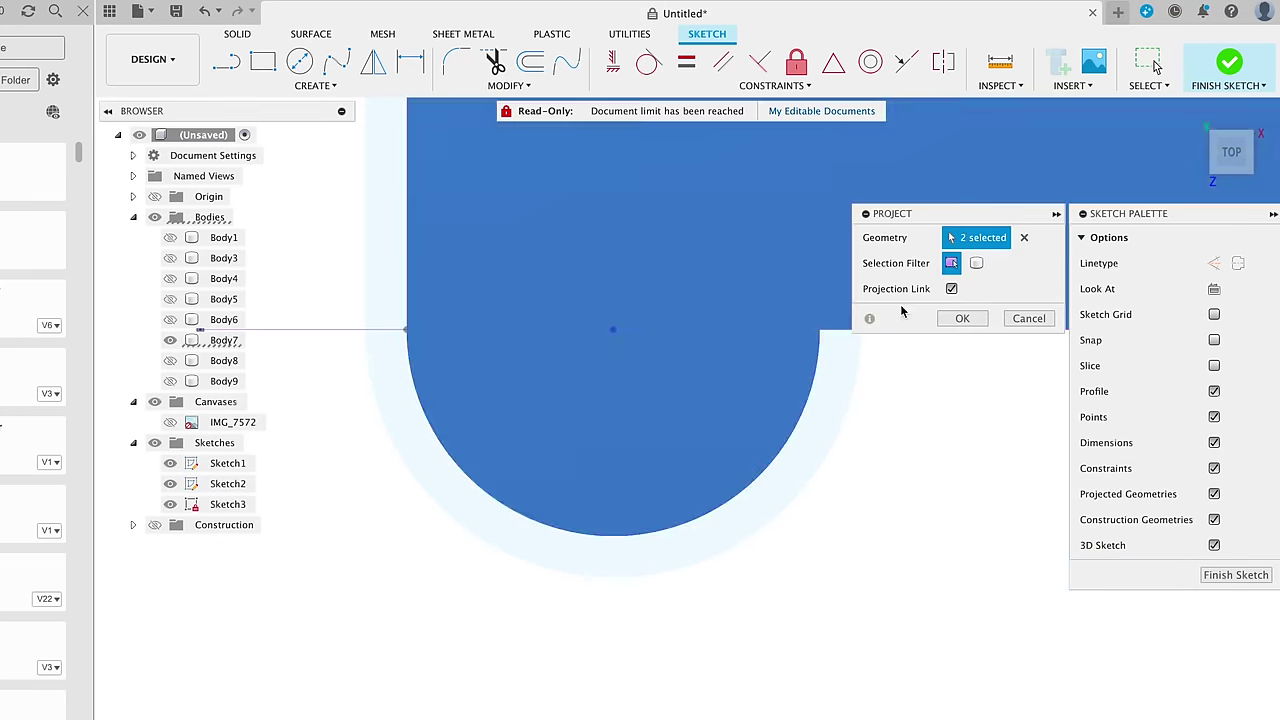
# Draw a 0.5 diameter flute circle on the projected column outline
pyautogui.press('Return')
pyautogui.press('l')
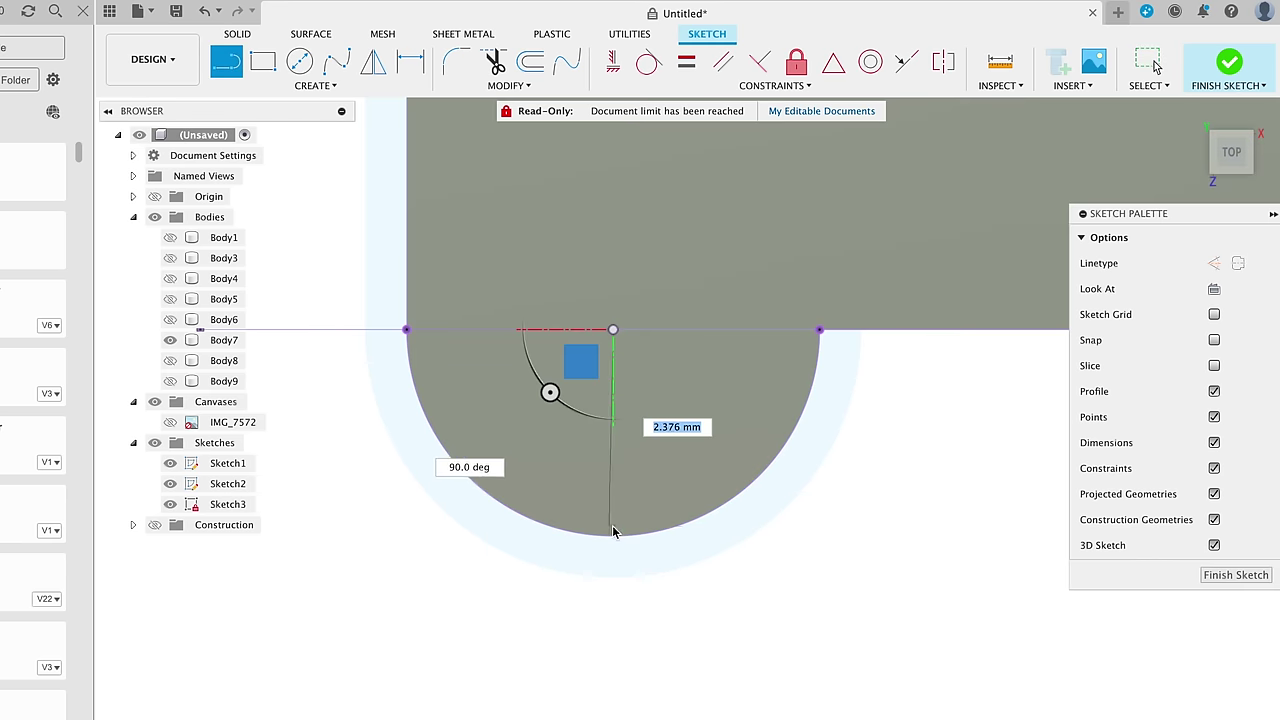
pyautogui.press('c')
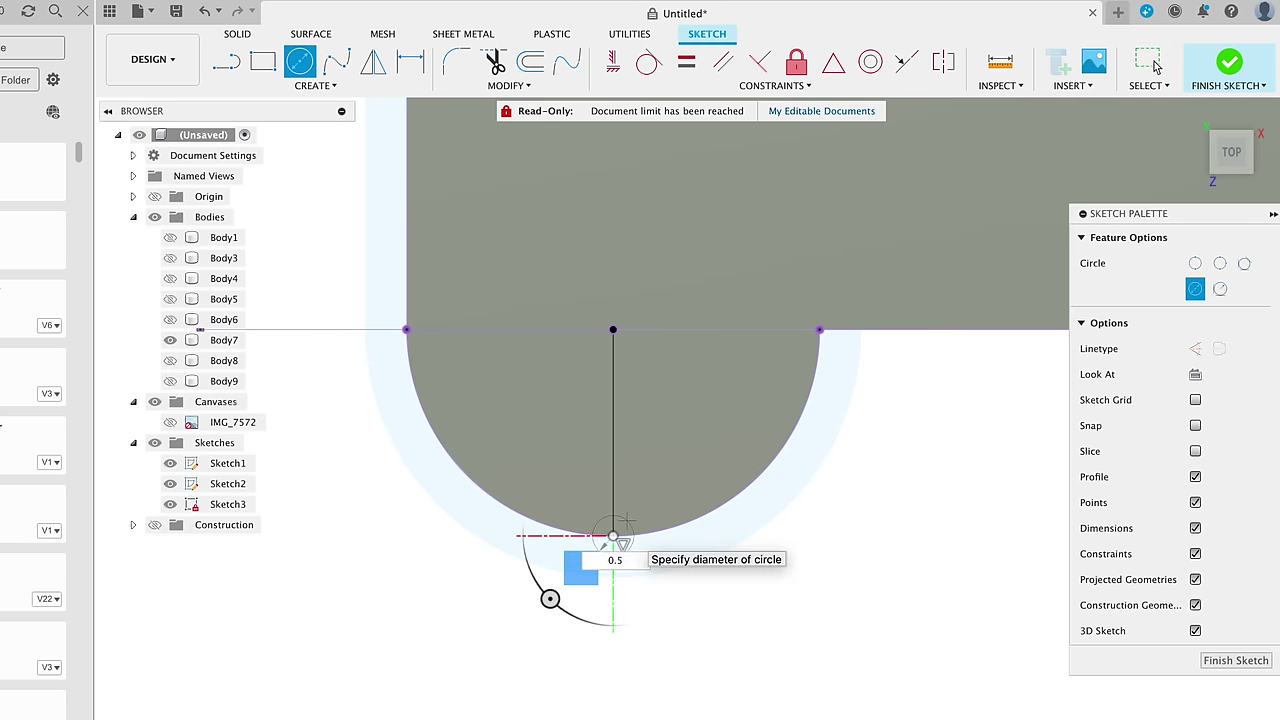
pyautogui.press('Return')
# Pattern the circle 15 times around the column centre
pyautogui.click(313, 85)
pyautogui.click(271, 317)
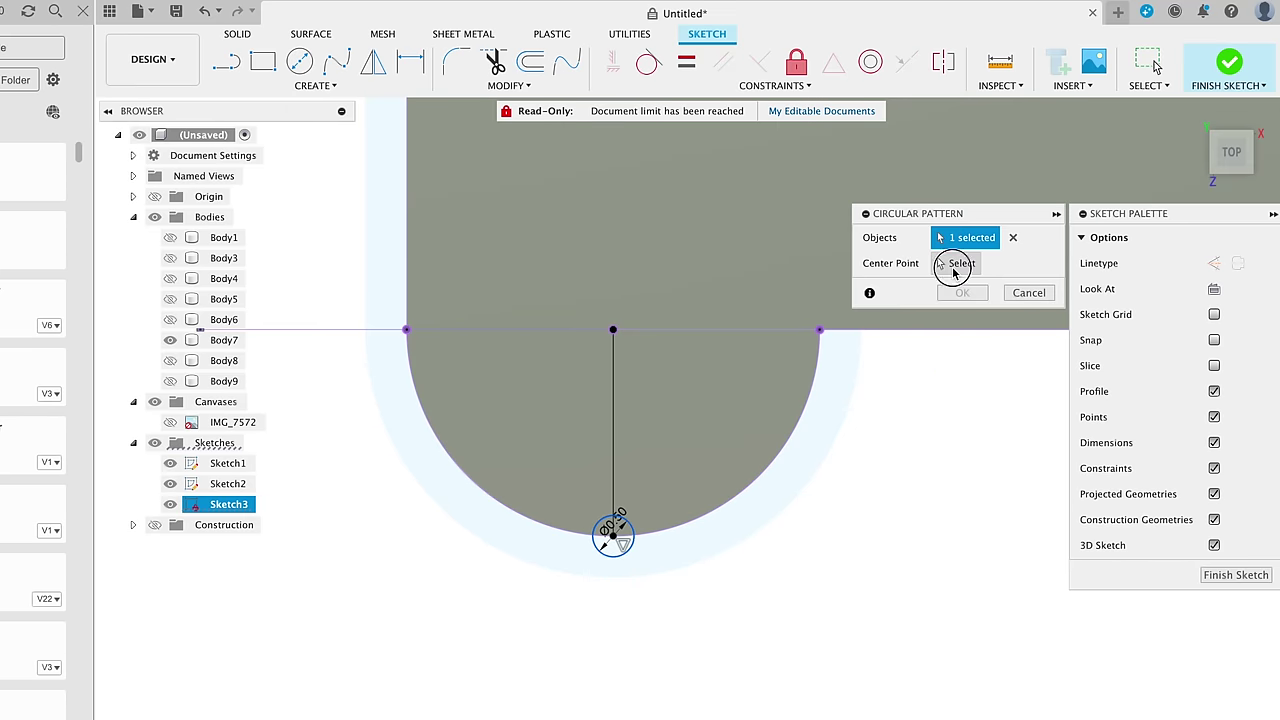
pyautogui.click(613, 330)
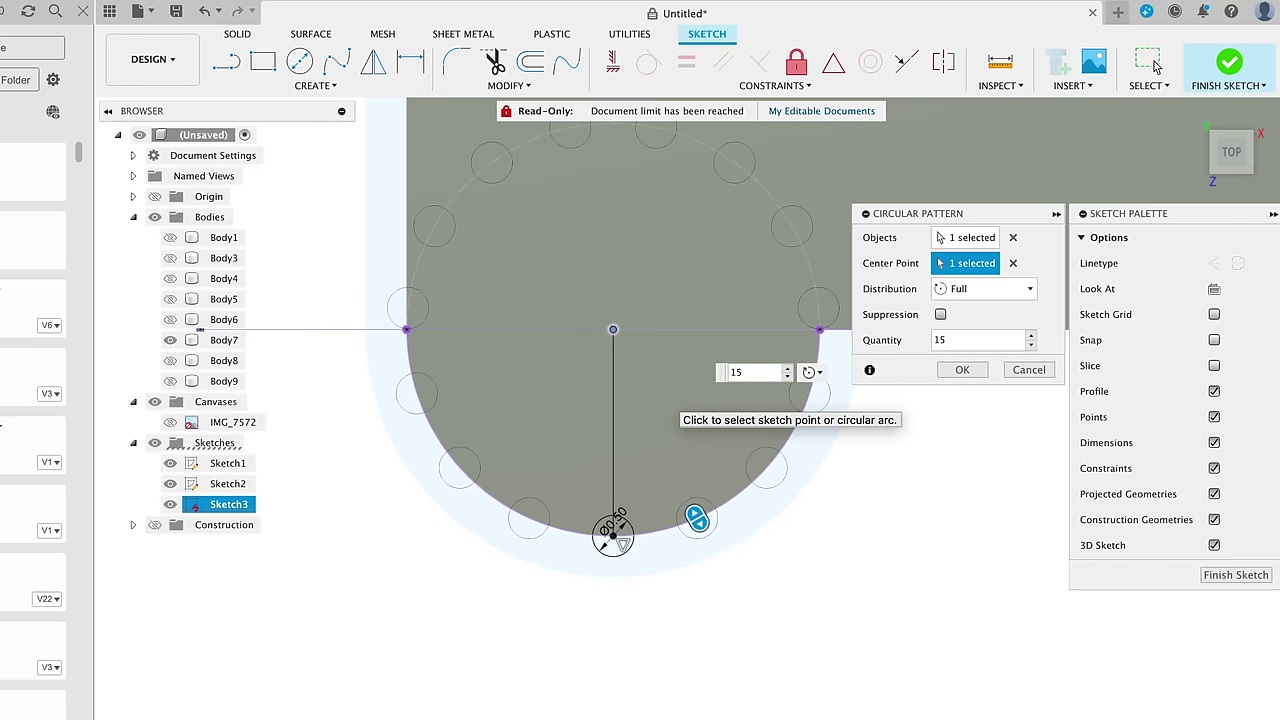
pyautogui.click(962, 370)
pyautogui.scroll(-5, 400, 420)
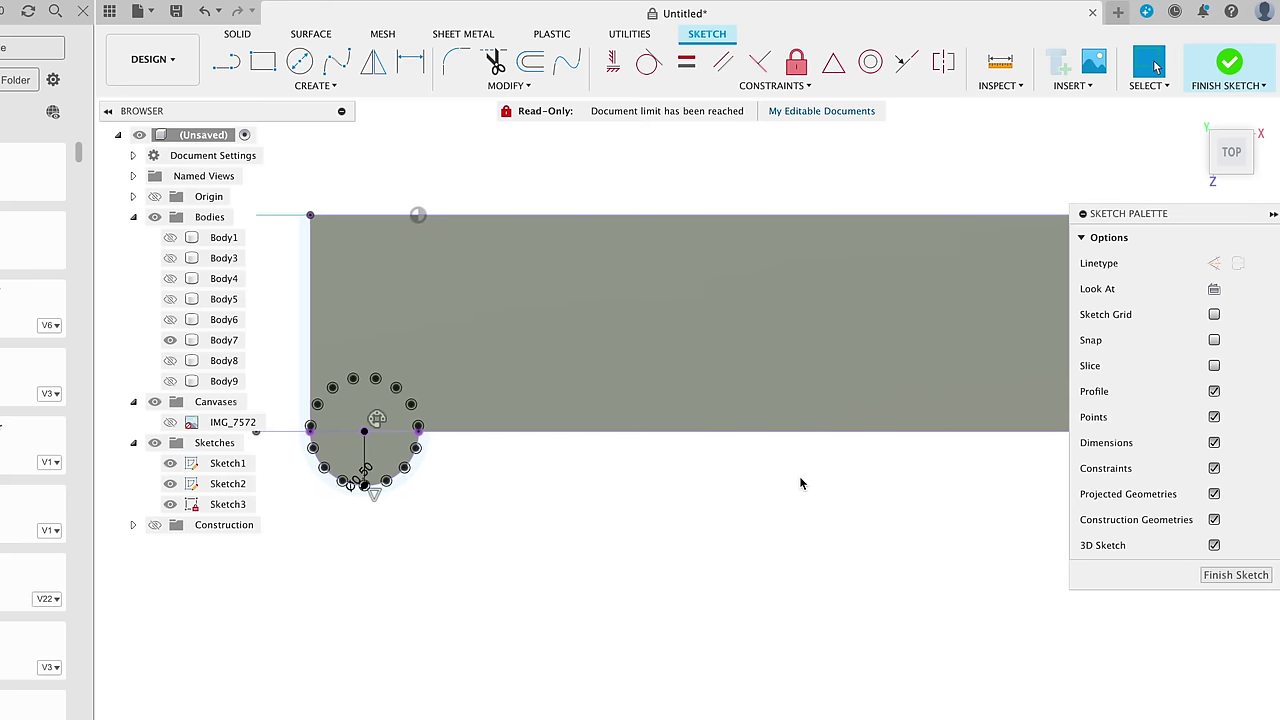
pyautogui.scroll(-3, 800, 483)
# Draw a vertical centre line and mirror the patterned circles across it
pyautogui.press('l')
pyautogui.click(749, 330)
pyautogui.click(749, 440)
pyautogui.click(313, 85)
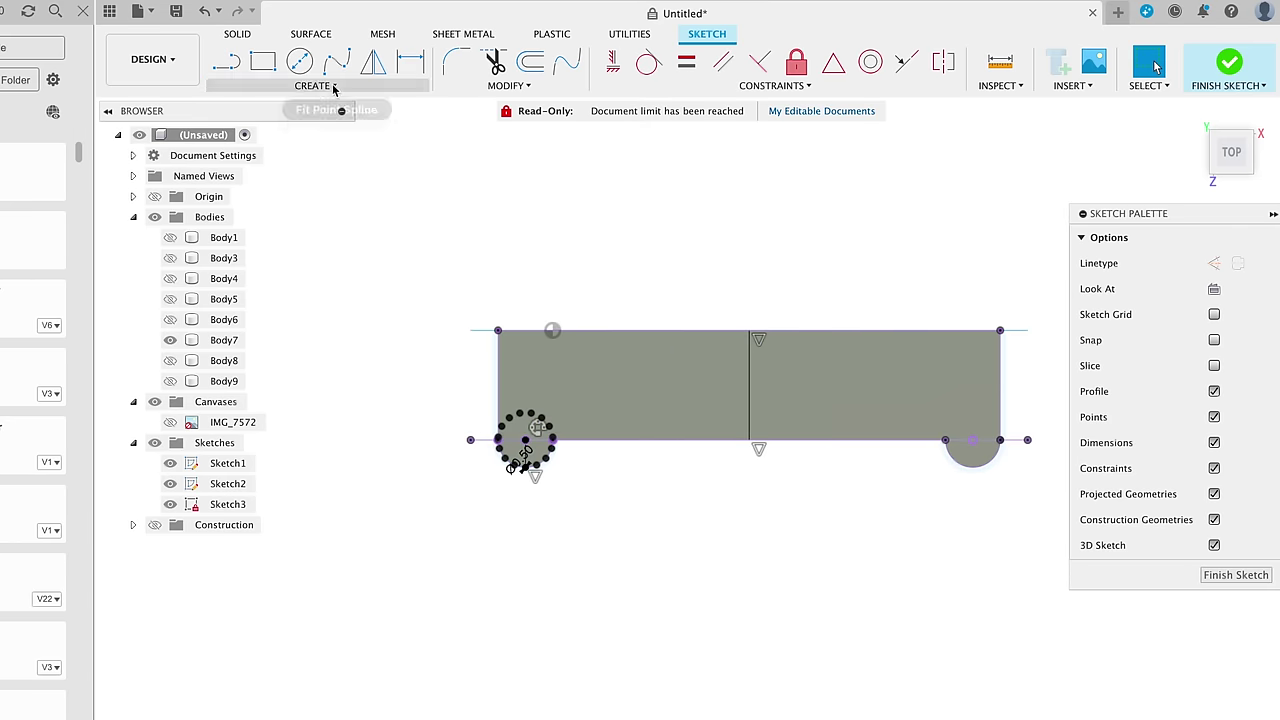
pyautogui.click(241, 302)
pyautogui.scroll(5, 355, 432)
pyautogui.click(955, 263)
pyautogui.scroll(-5, 981, 448)
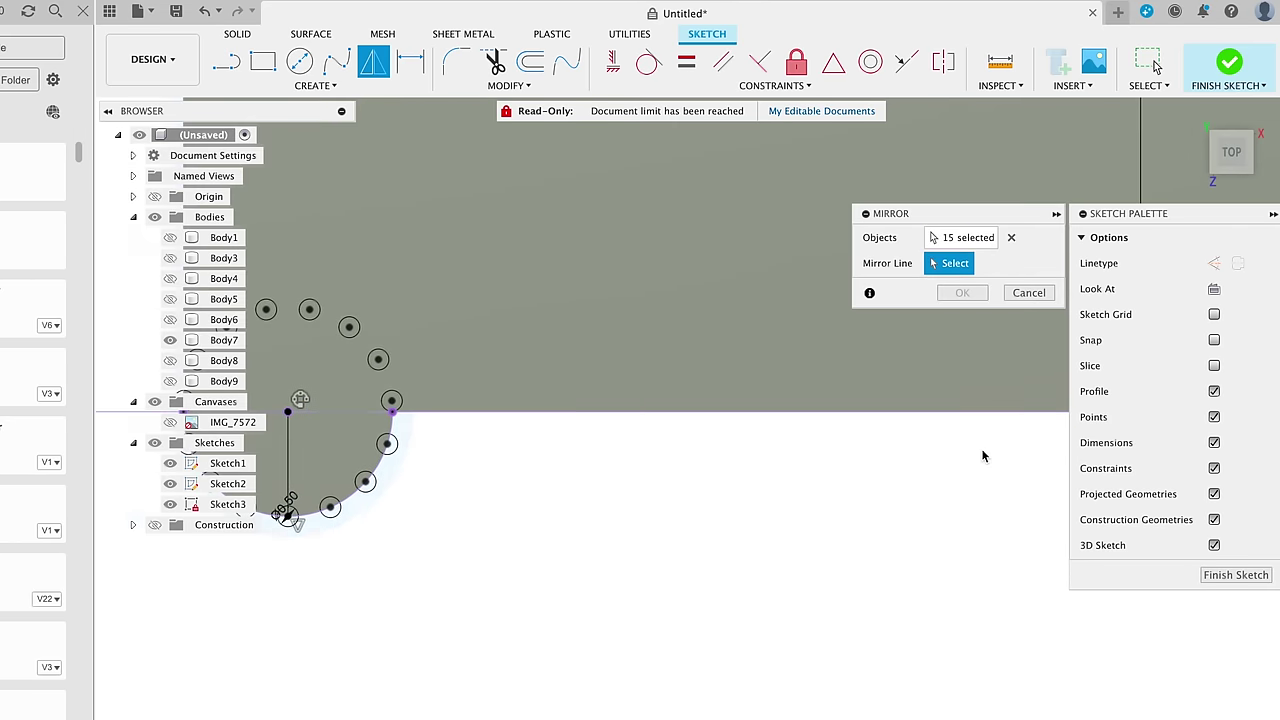
pyautogui.click(771, 300)
pyautogui.press('Return')
pyautogui.scroll(5, 648, 636)
pyautogui.scroll(-10, 648, 636)
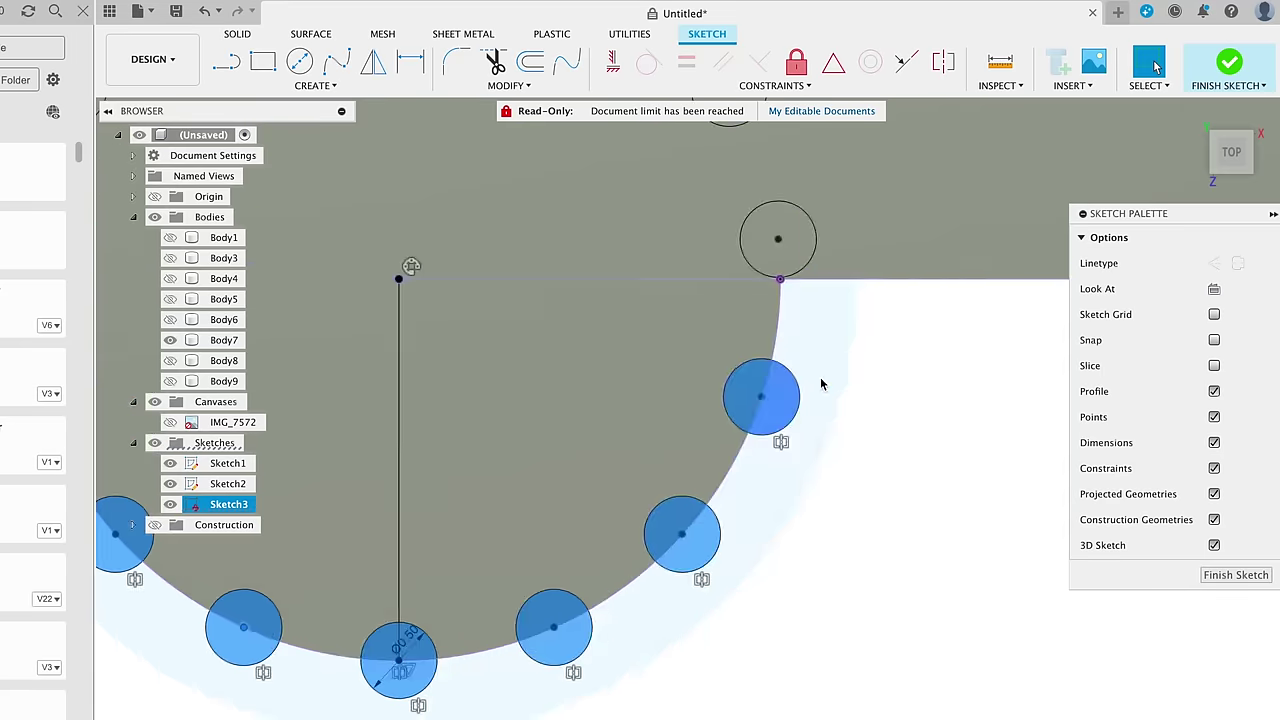
# Extrude-cut the 29 circle profiles into the columns as flutes, flipped inward
pyautogui.press('e')
pyautogui.moveTo(897, 403); pyautogui.dragTo(903, 547)
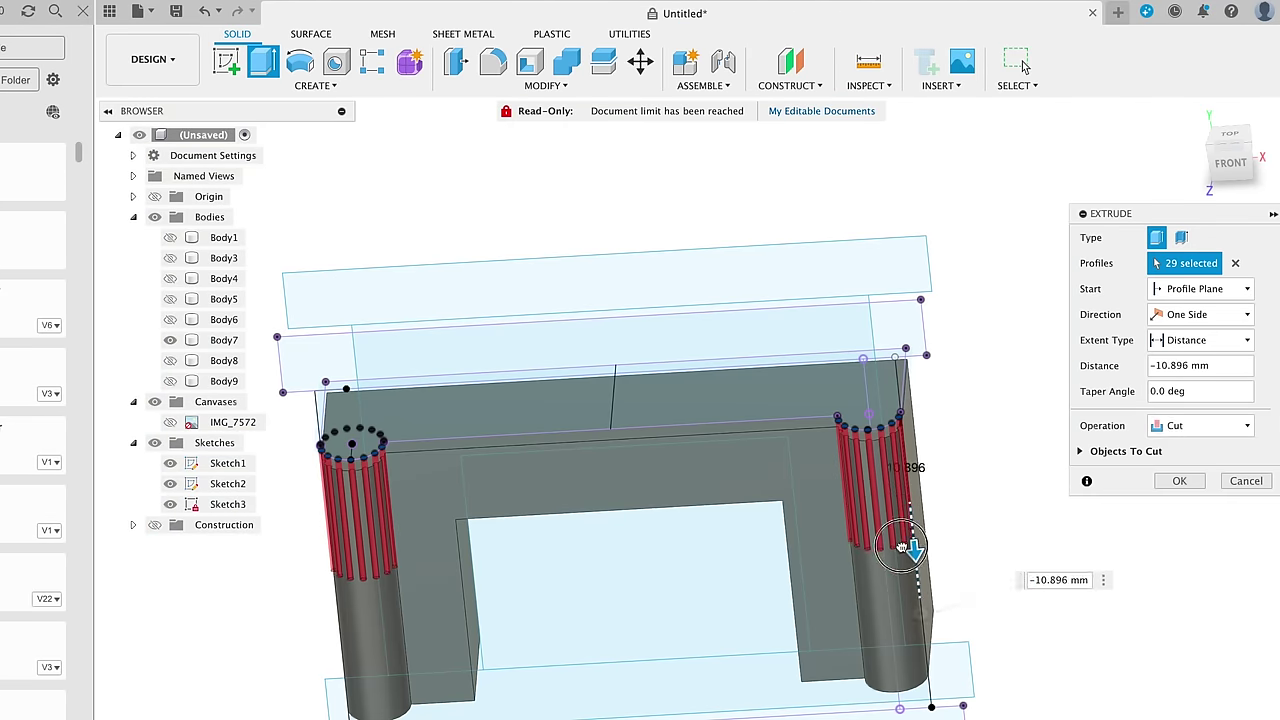
pyautogui.click(1210, 341)
pyautogui.click(1185, 391)
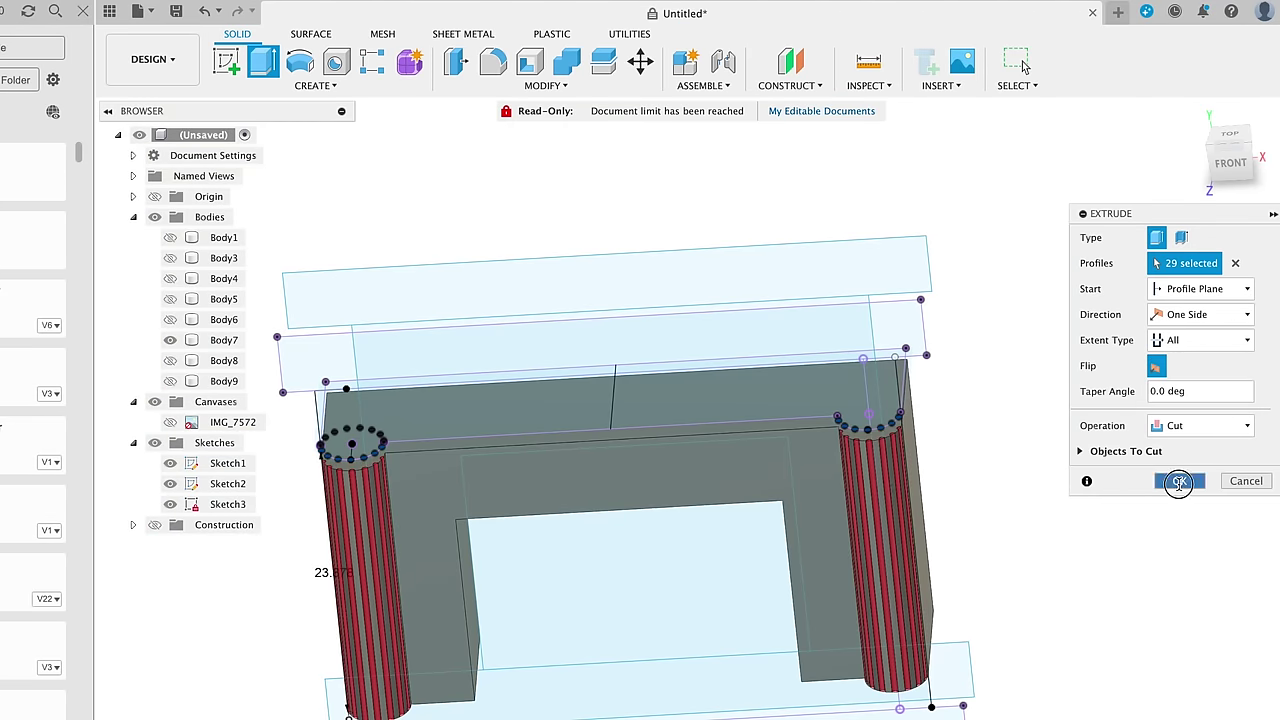
pyautogui.click(1179, 481)
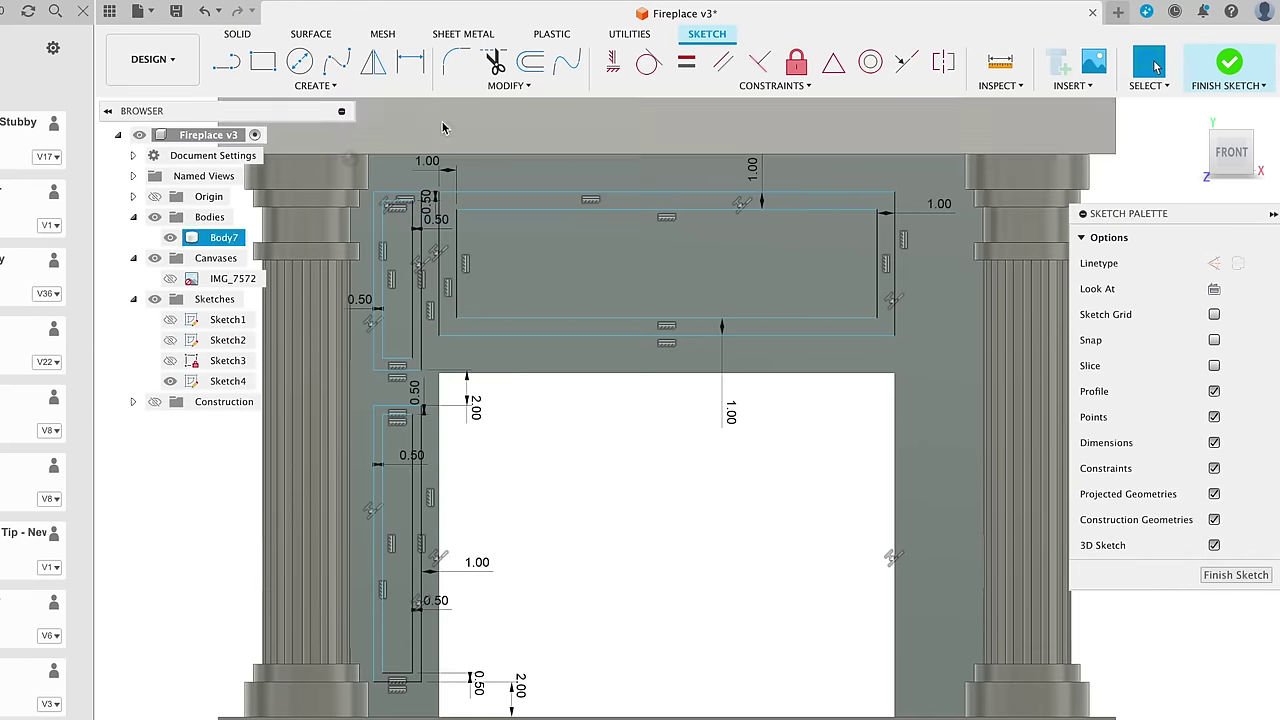
# Mirror the chimney sketch and extrude it from a -5 mm offset start up to an object, joined
pyautogui.click(316, 85)
pyautogui.click(240, 304)
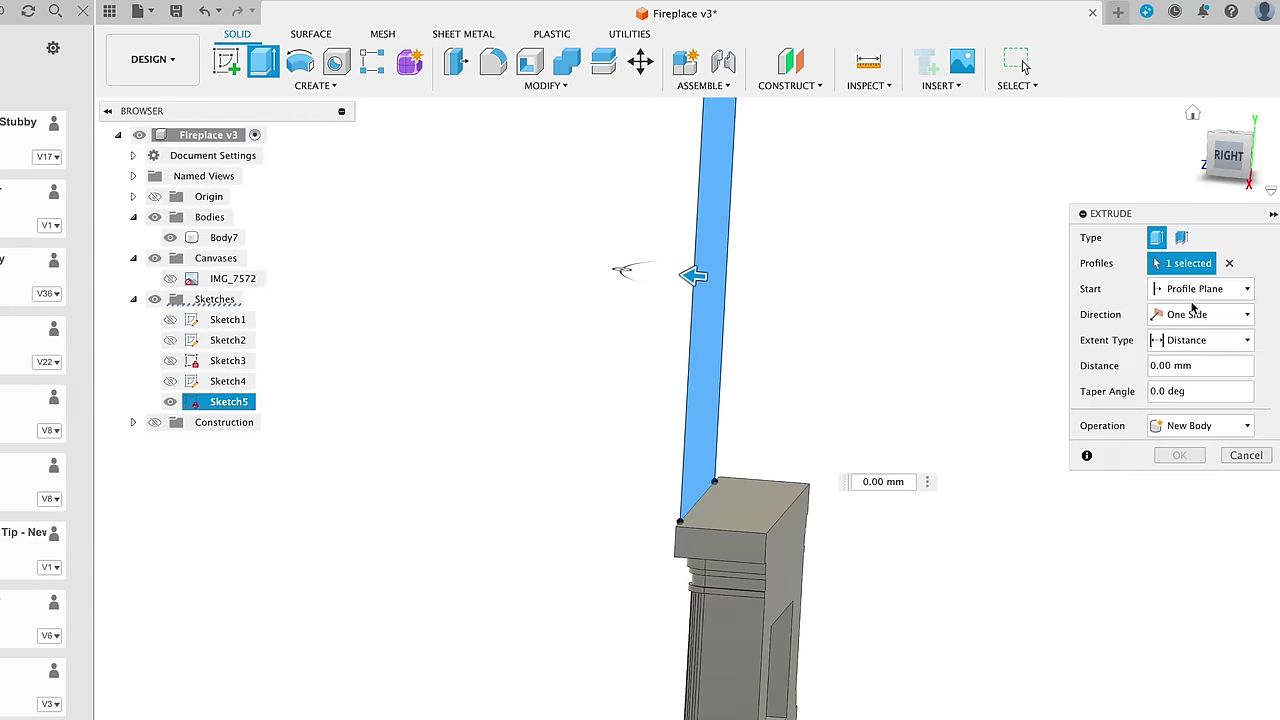
pyautogui.click(1200, 288)
pyautogui.click(1195, 312)
pyautogui.click(1200, 314)
pyautogui.write('-5')
pyautogui.click(1200, 365)
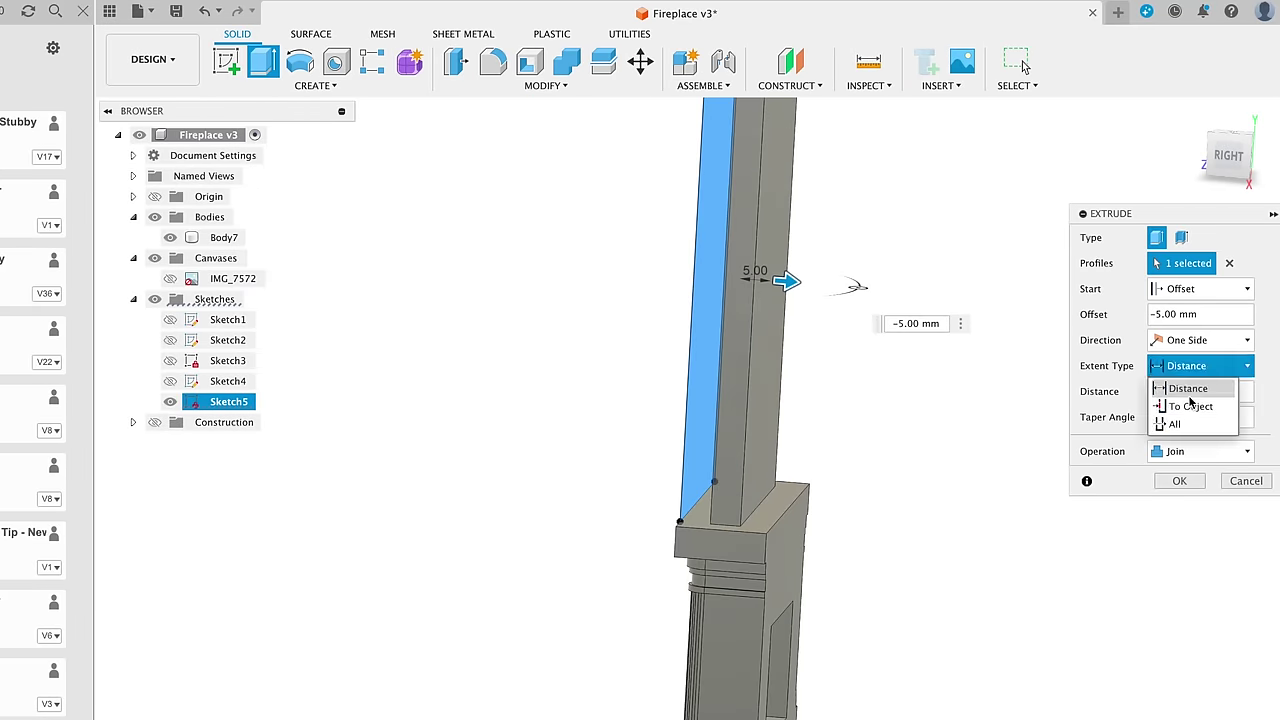
pyautogui.click(1190, 408)
pyautogui.click(1080, 133)
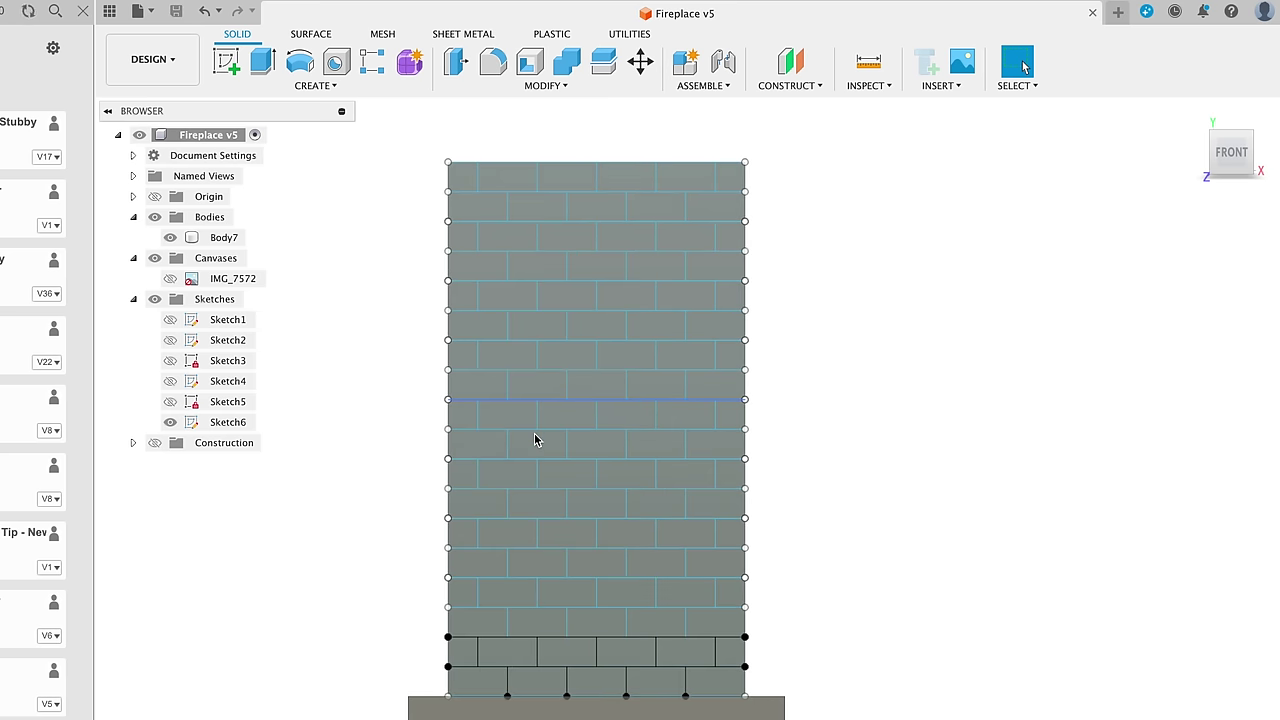
# In Surface tools, hide Body7 and window-select all the brick sketch curves
pyautogui.click(320, 38)
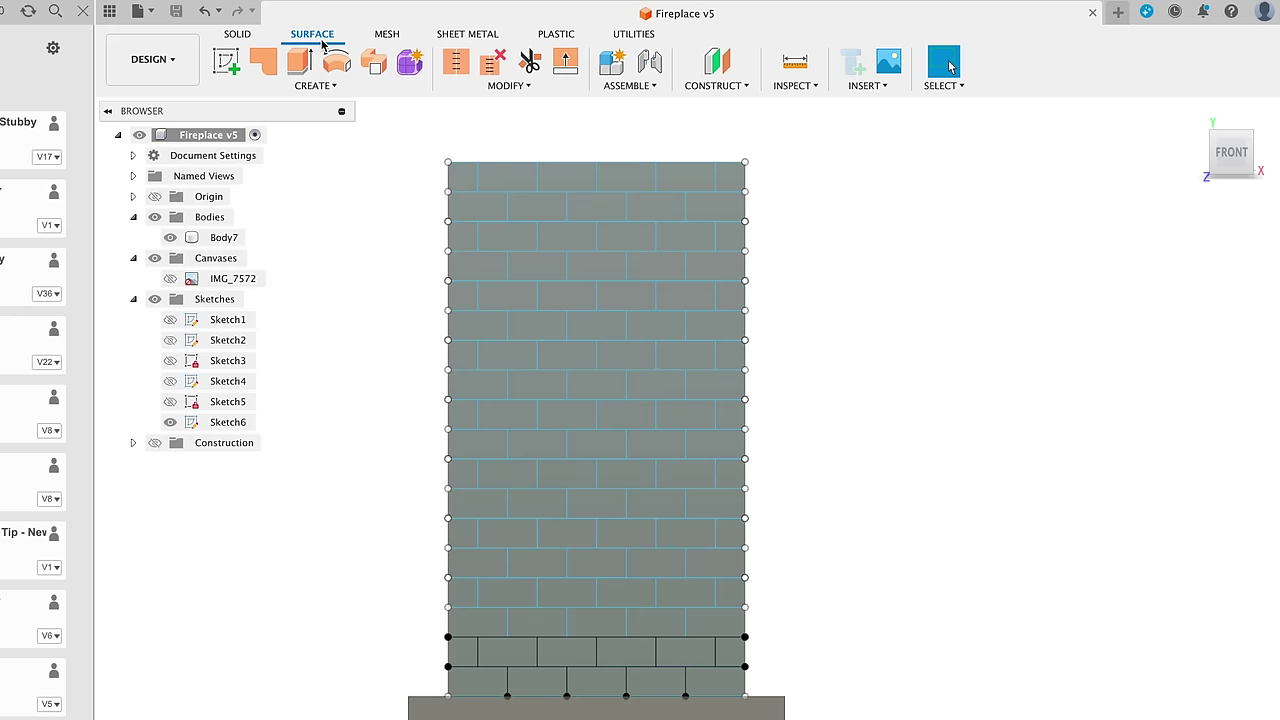
pyautogui.click(175, 241)
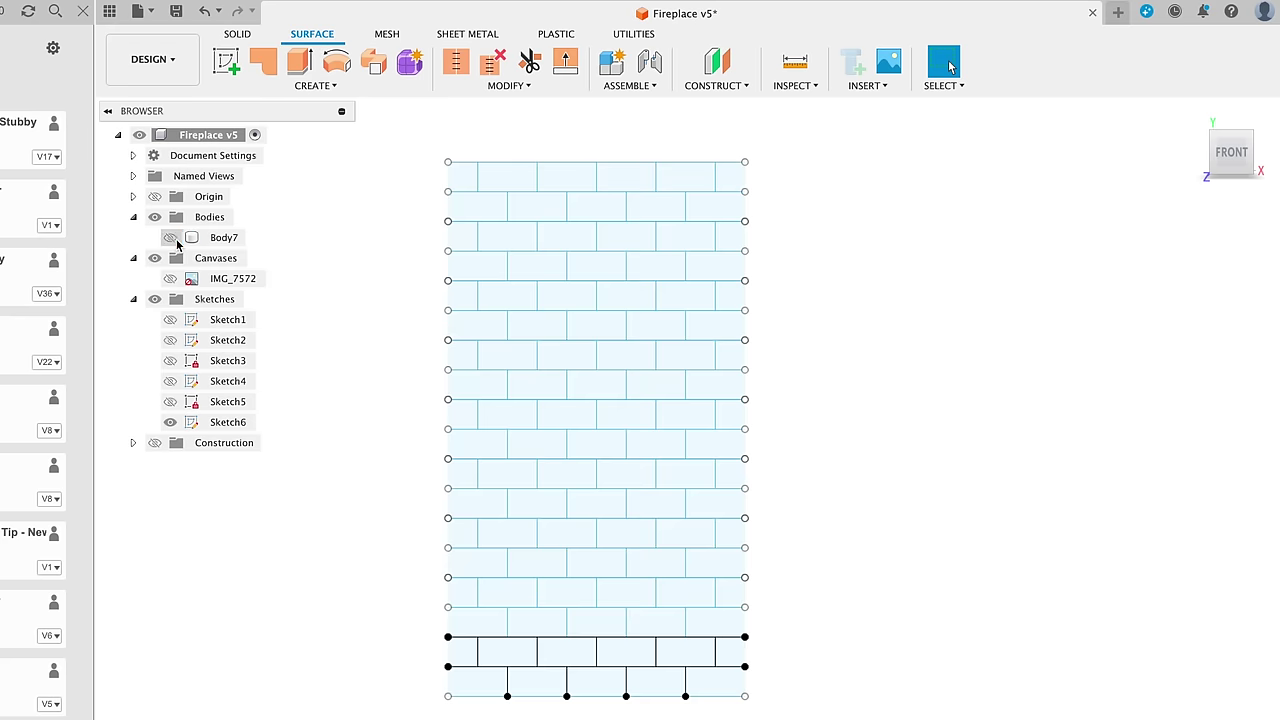
pyautogui.press('e')
pyautogui.hotkey('ctrl', 'a')
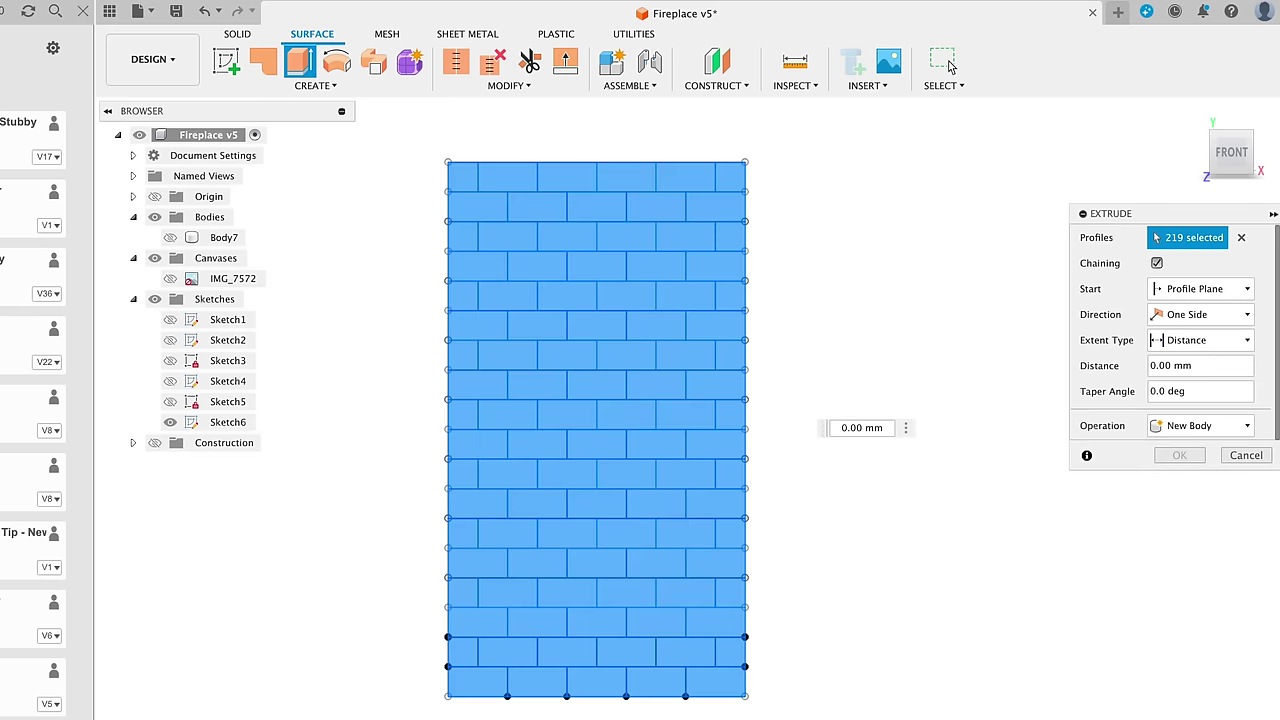
pyautogui.press('Escape')
pyautogui.click(943, 62)
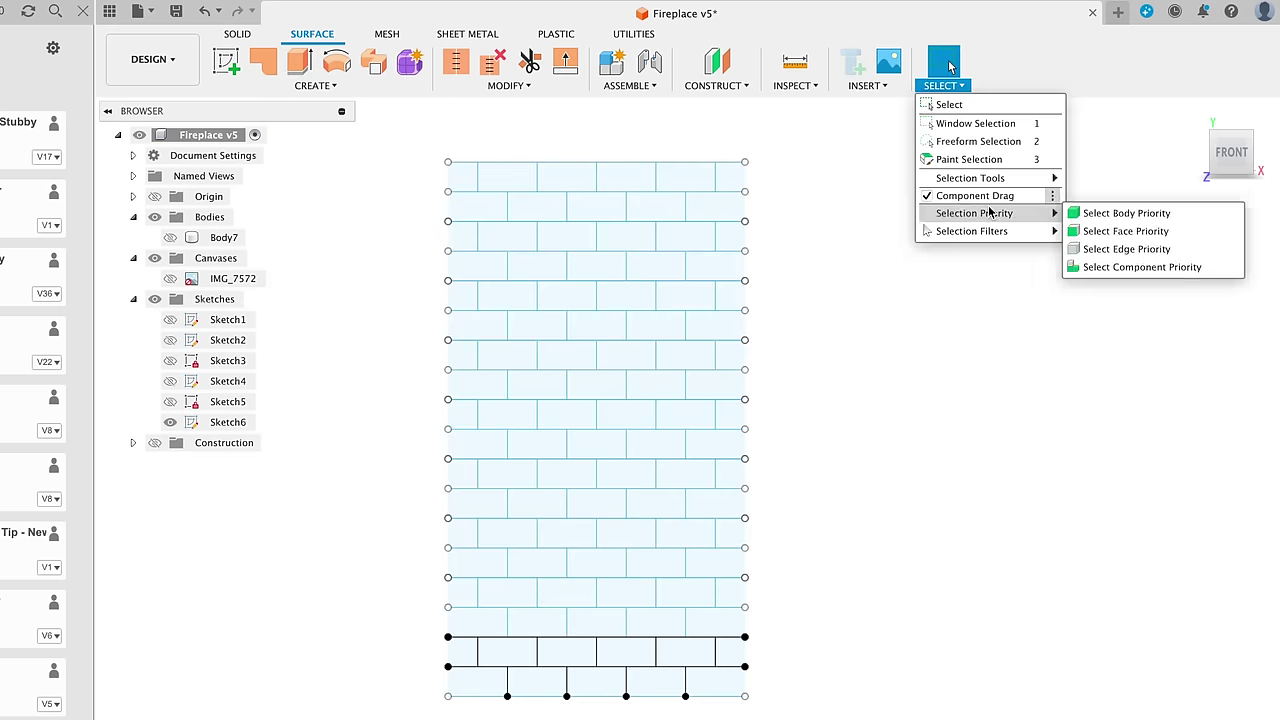
pyautogui.moveTo(1000, 231)
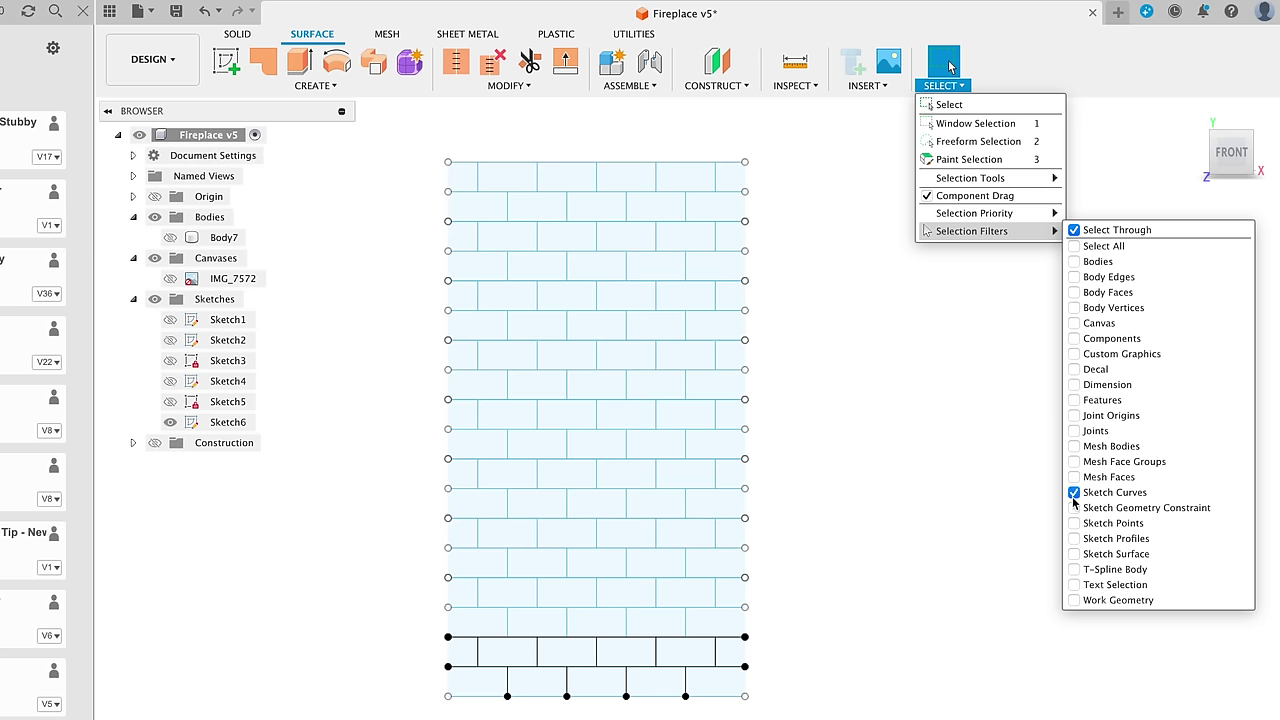
pyautogui.moveTo(429, 140); pyautogui.dragTo(820, 716)
pyautogui.scroll(3, 466, 570)
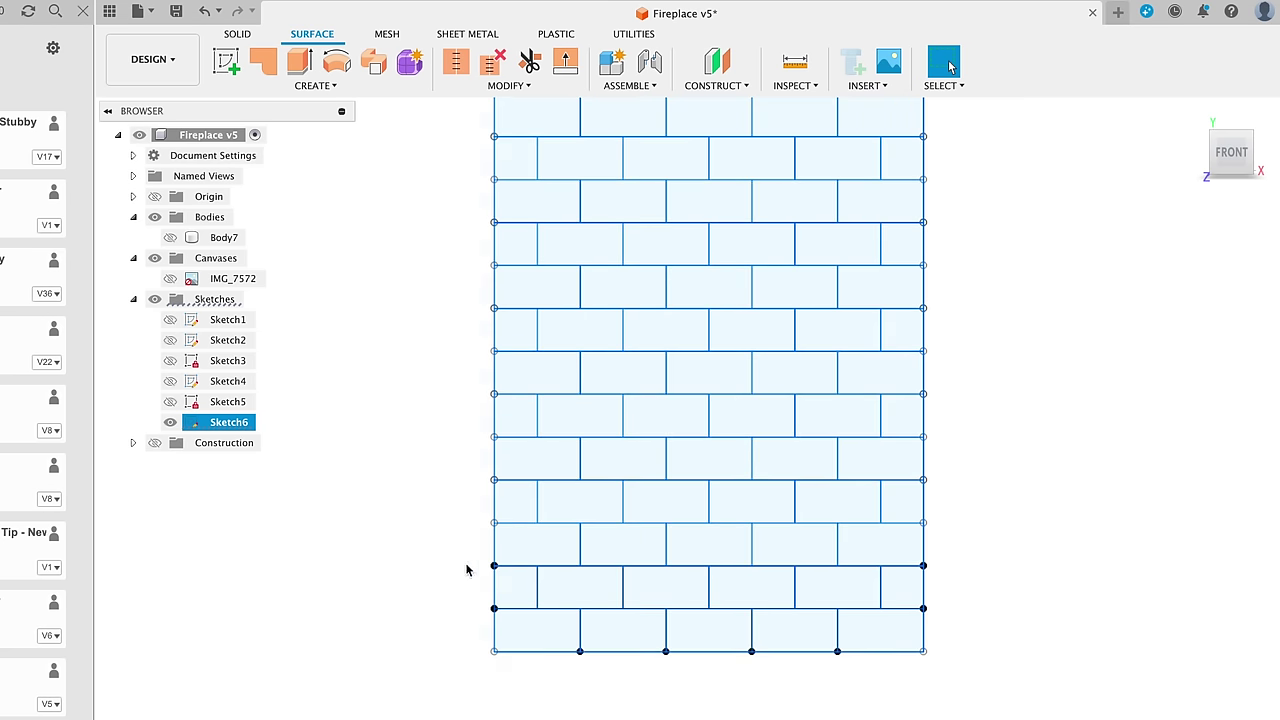
pyautogui.press('F6')
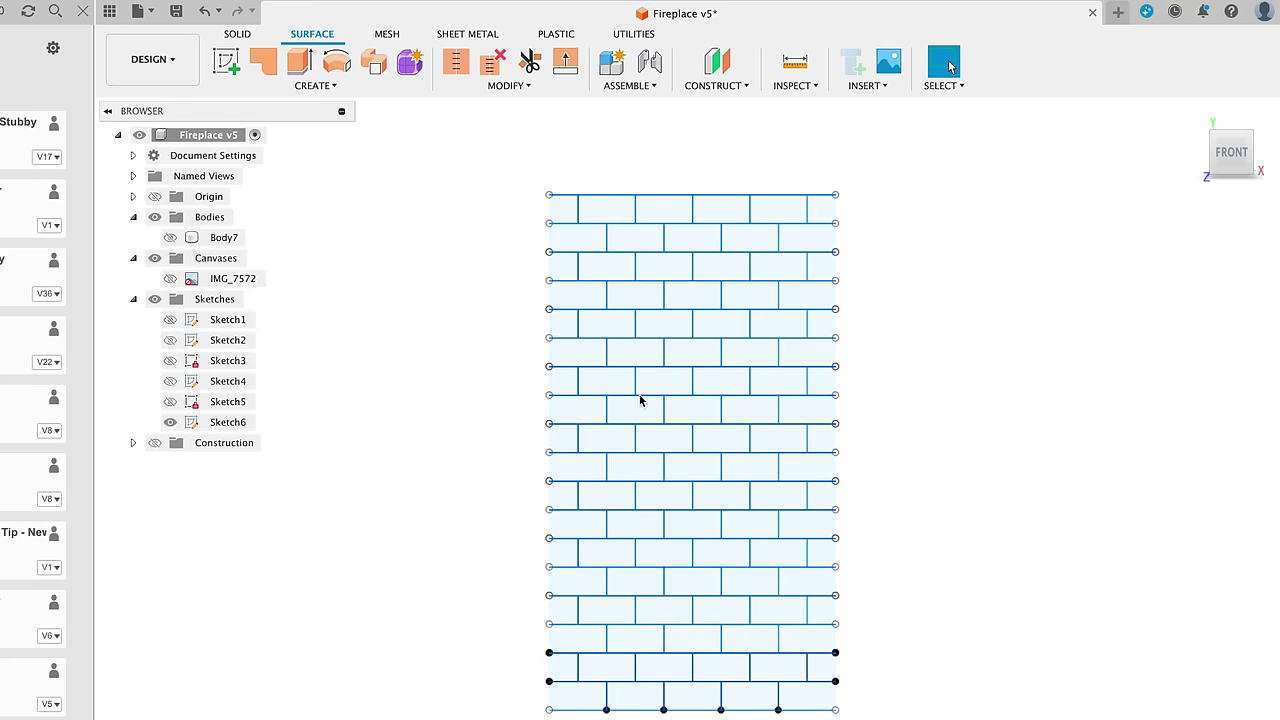
# Extrude the brick lines as surfaces -1 mm with Symmetric direction
pyautogui.press('e')
pyautogui.moveTo(665, 580); pyautogui.dragTo(797, 607)
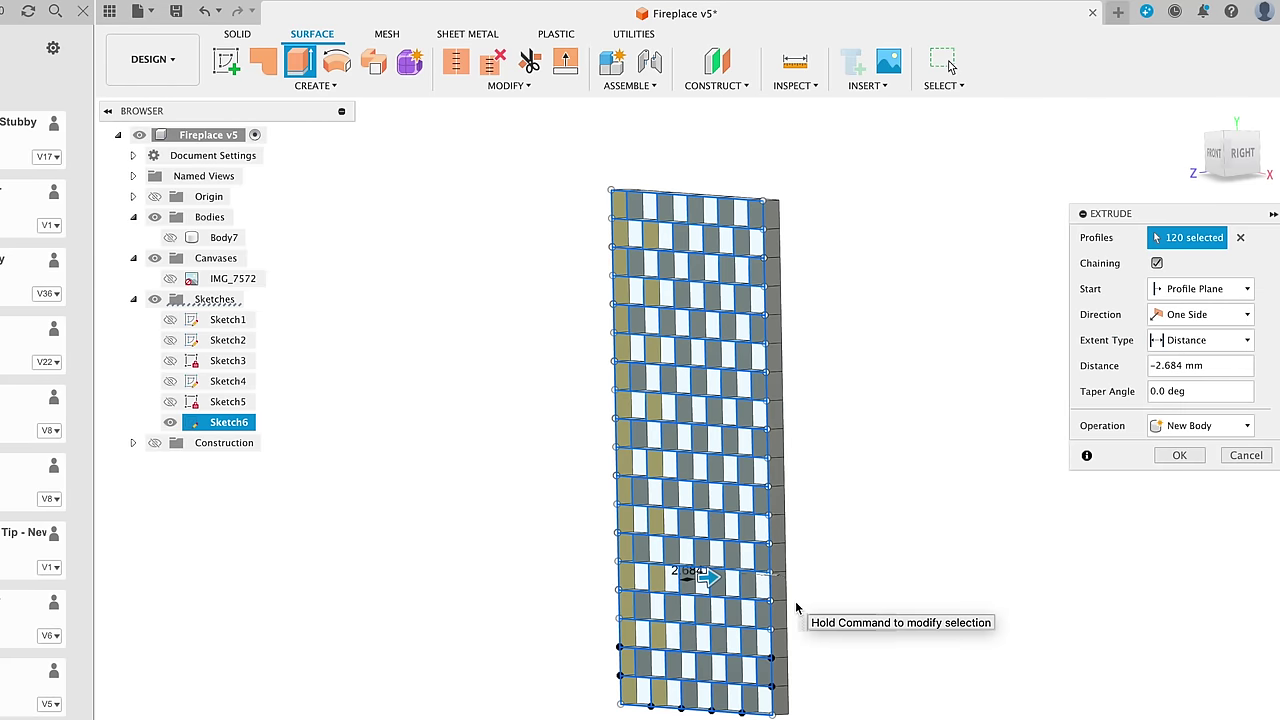
pyautogui.write('-2')
pyautogui.press('BackSpace')
pyautogui.write('1')
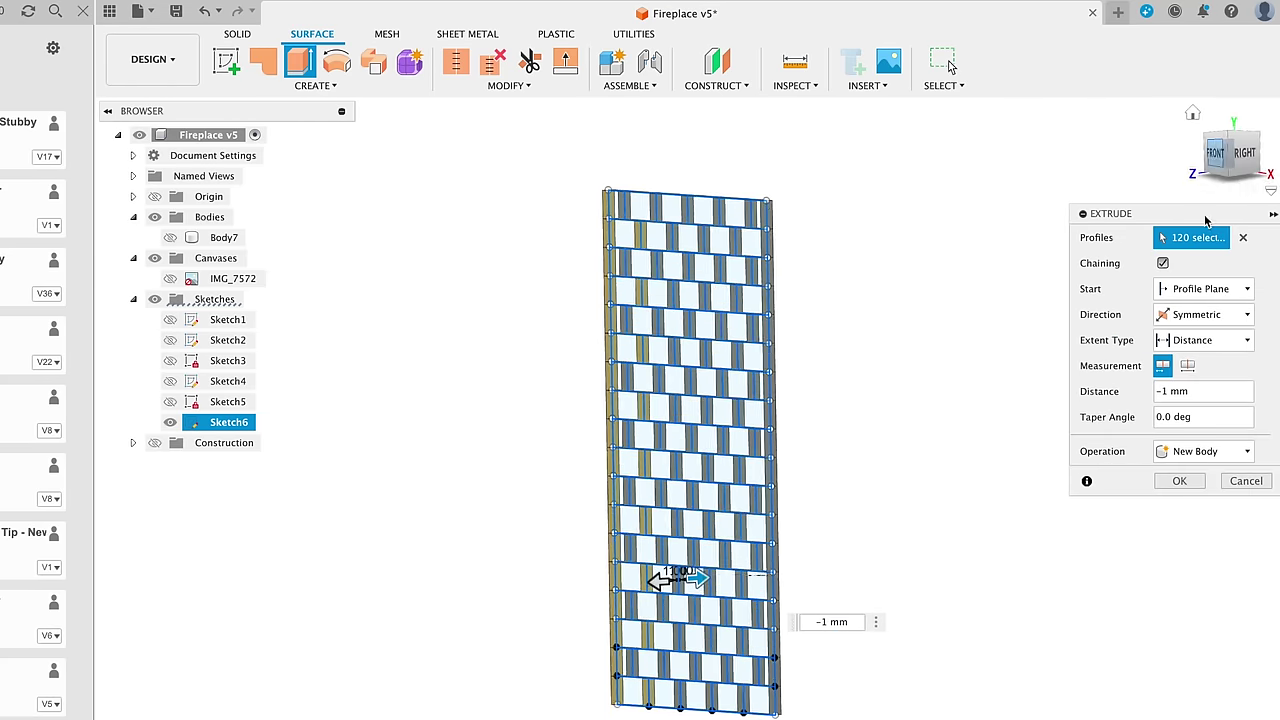
pyautogui.click(1214, 152)
pyautogui.click(1176, 480)
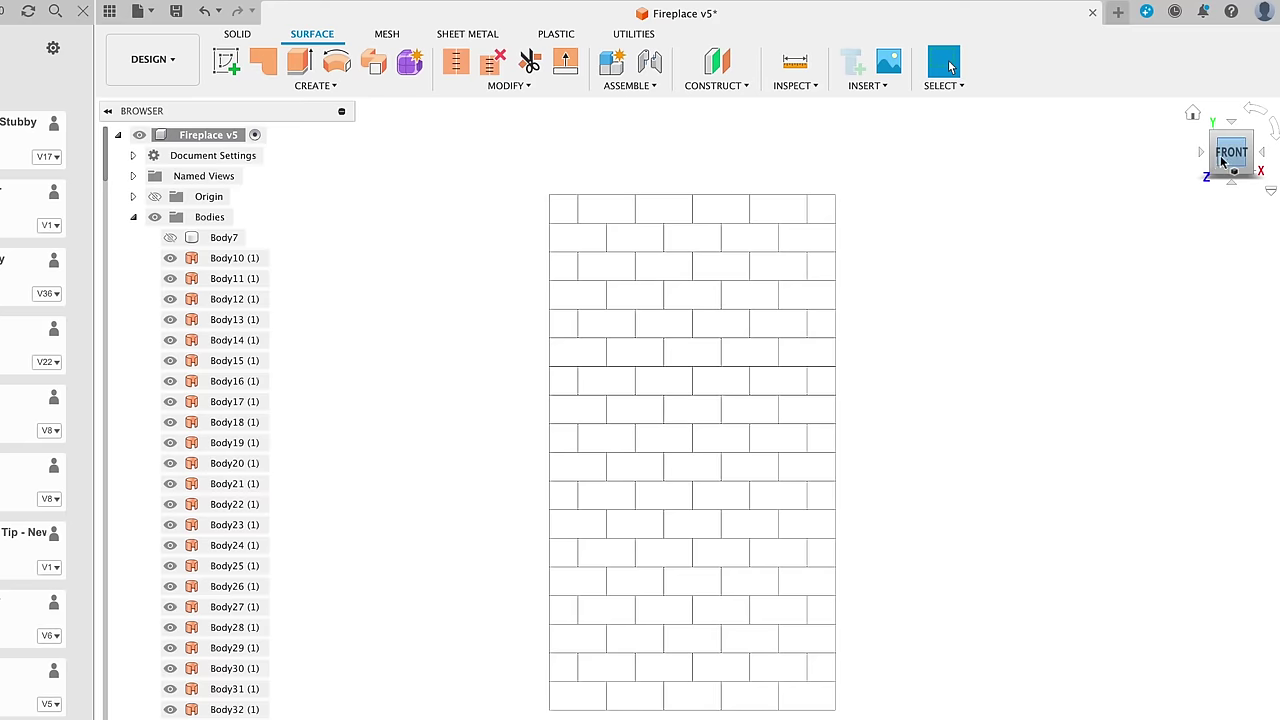
# Thicken all the brick surfaces into solid bodies
pyautogui.click(354, 85)
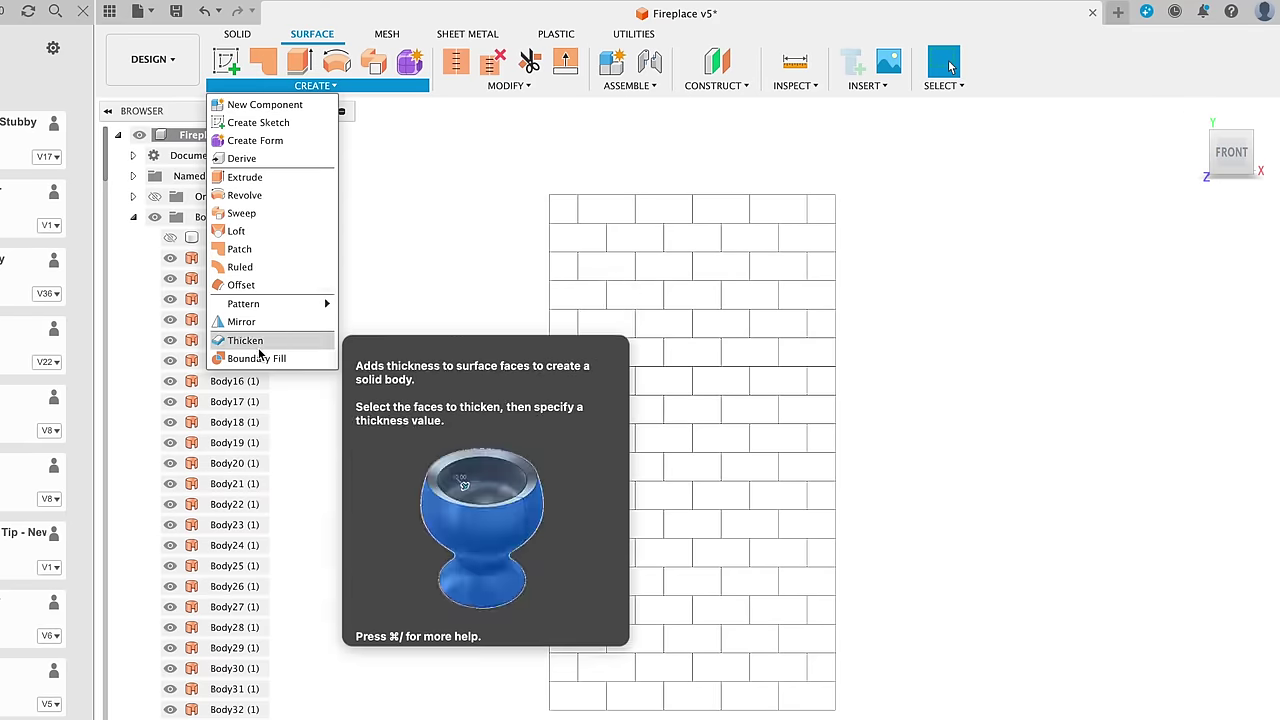
pyautogui.click(245, 340)
pyautogui.click(209, 217)
pyautogui.write('0.5')
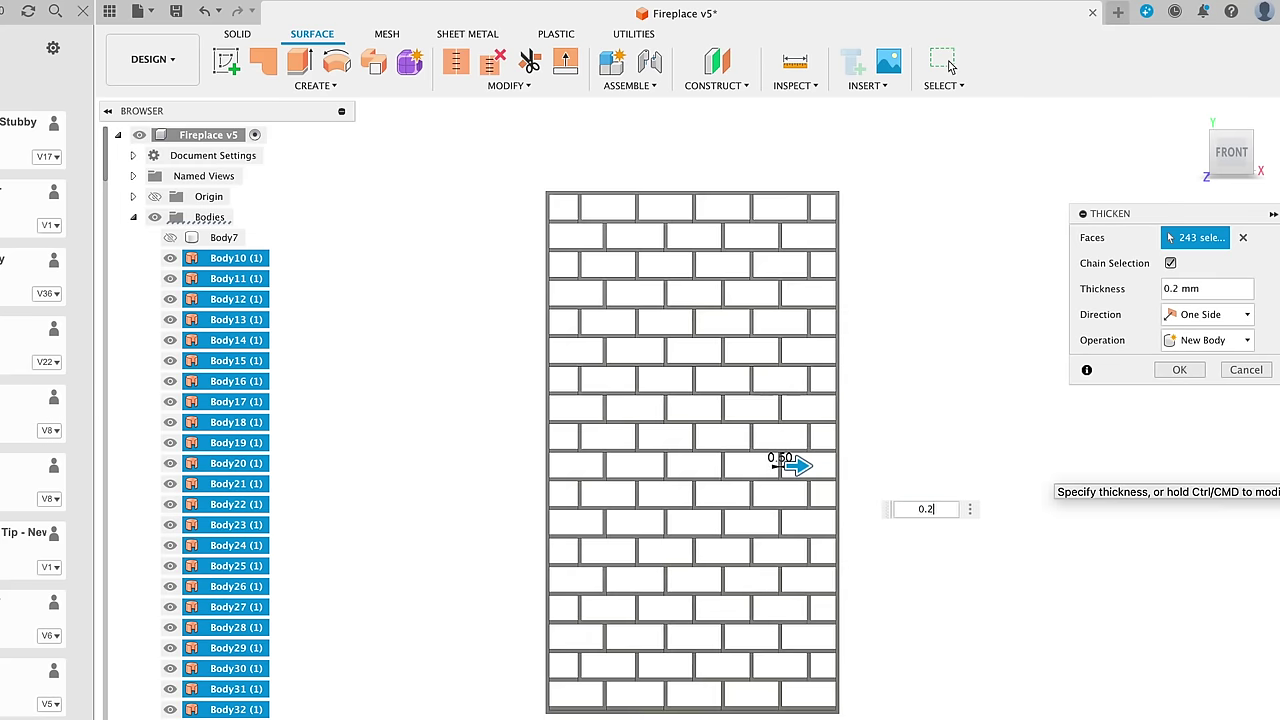
pyautogui.click(1179, 370)
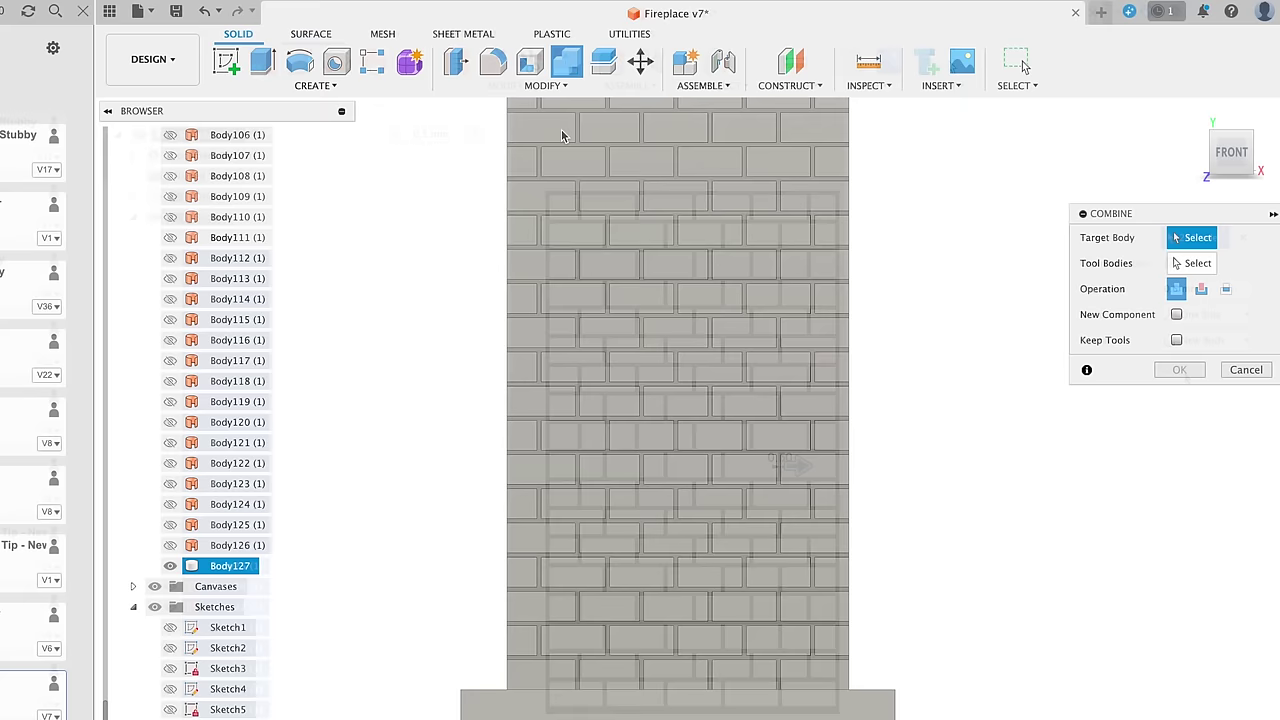
# Combine-cut the brick bodies out of the chimney to leave recessed mortar lines
pyautogui.click(1206, 288)
pyautogui.click(642, 334)
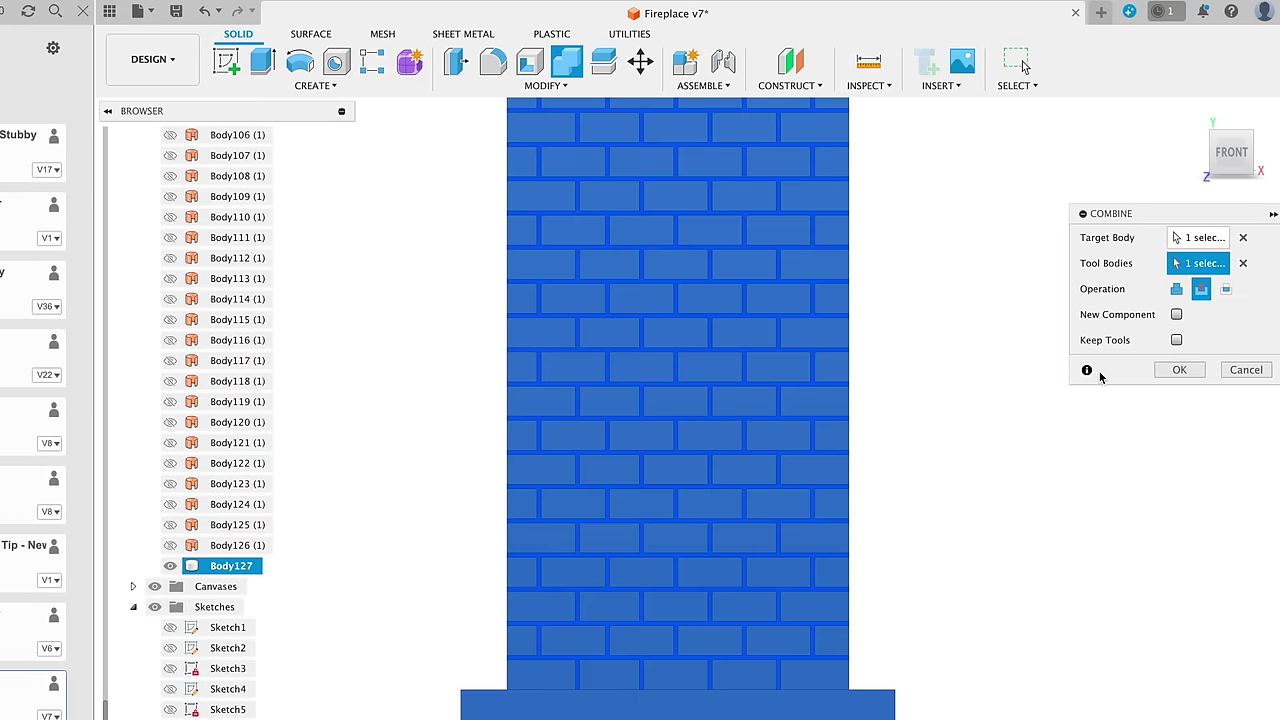
pyautogui.click(1179, 370)
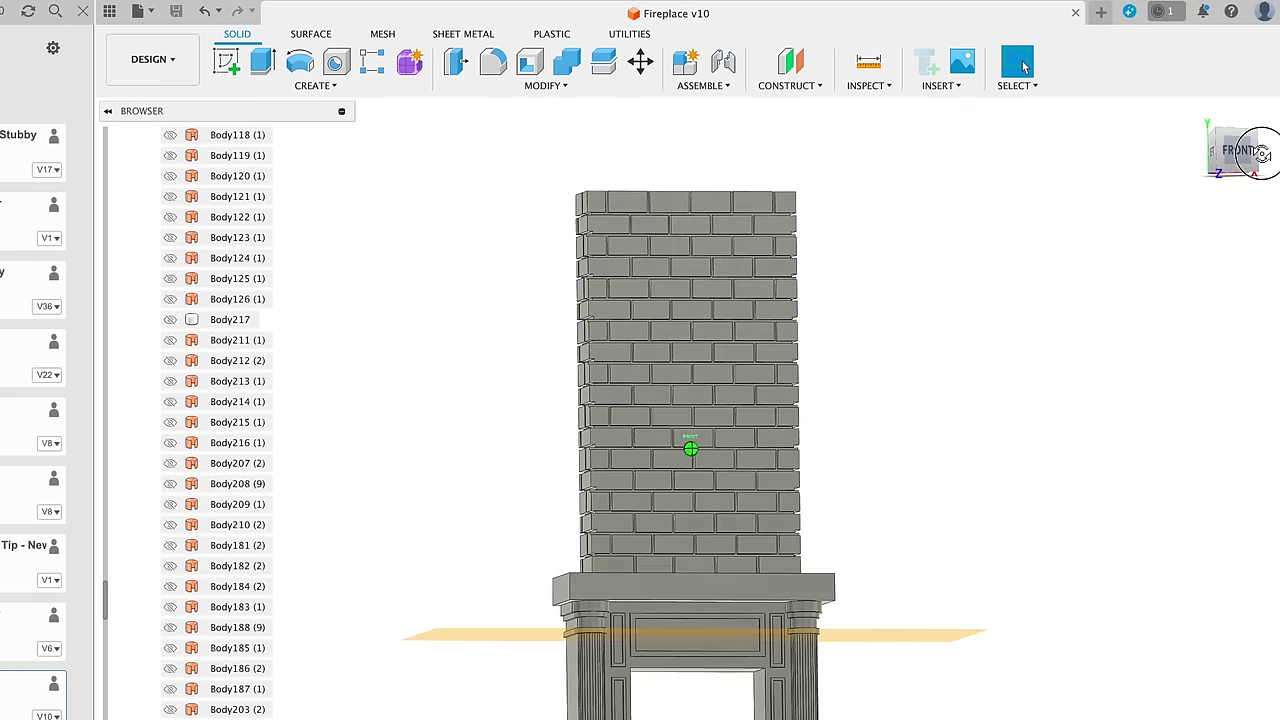
# Raise the start offset of the Santa layer extrusion and confirm the edit
pyautogui.moveTo(1260, 152); pyautogui.dragTo(1222, 163)
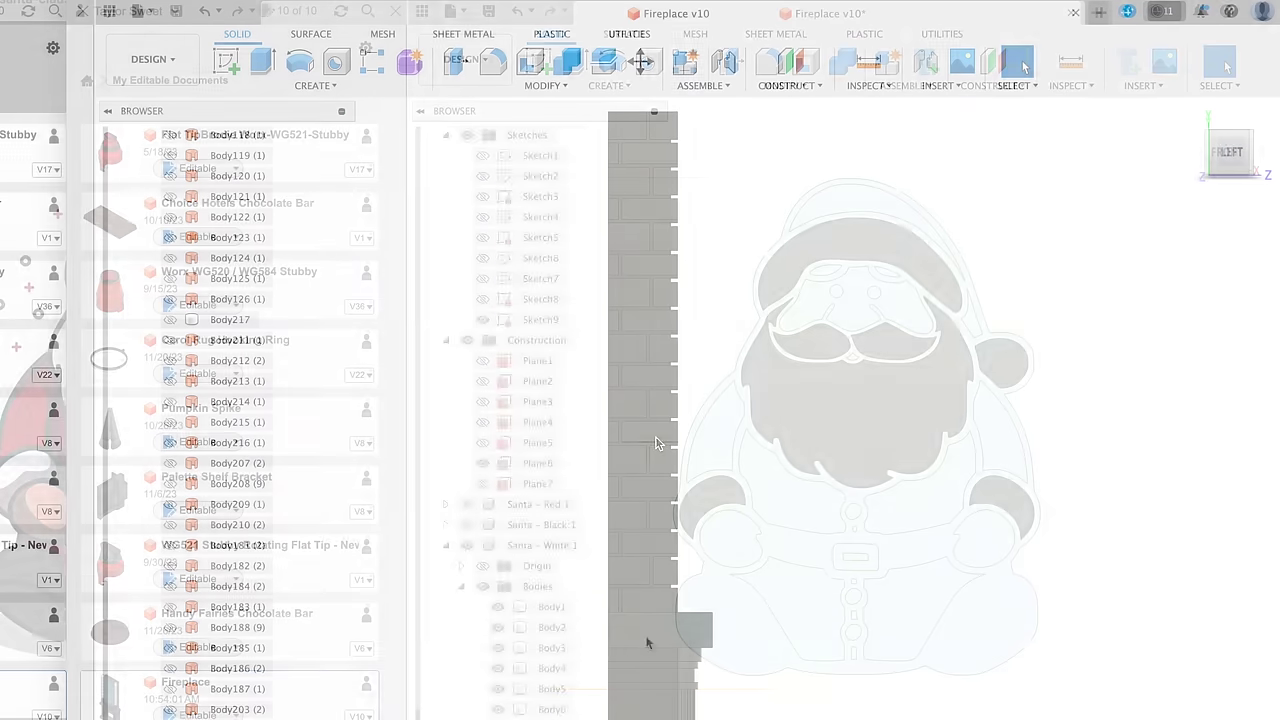
pyautogui.click(508, 318)
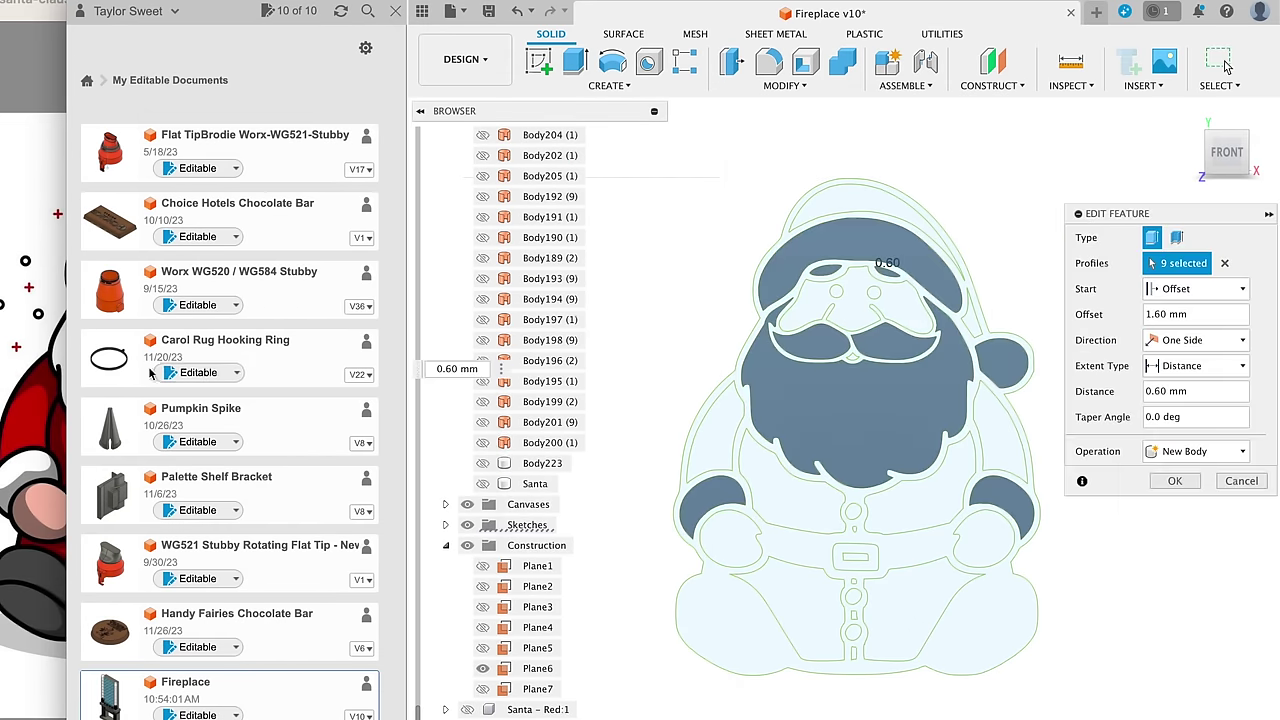
pyautogui.click(36, 365)
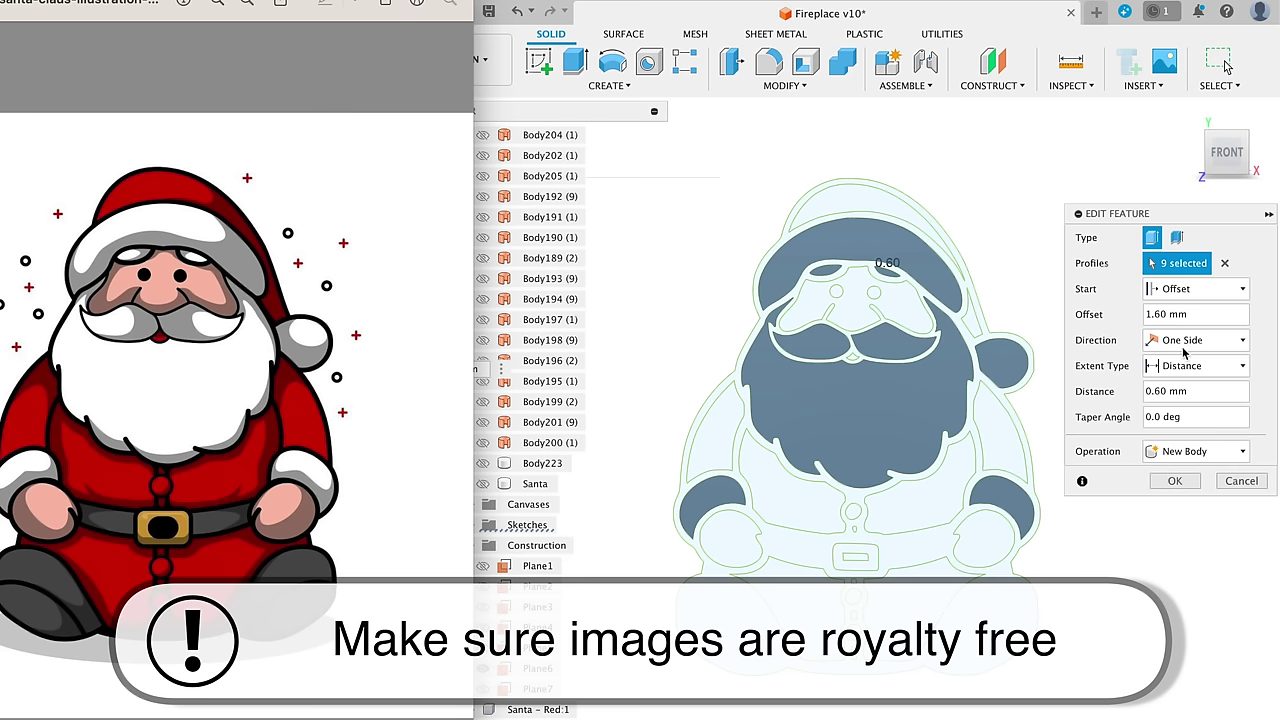
pyautogui.click(1158, 314)
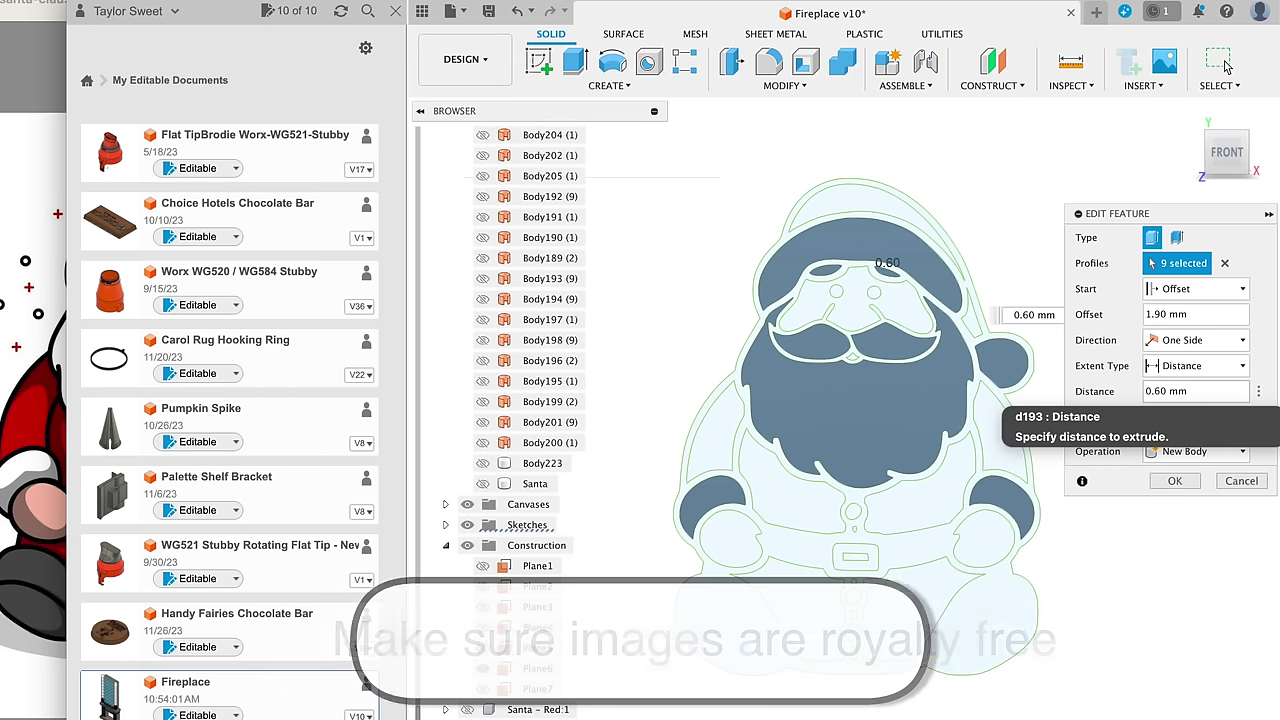
pyautogui.press('Up')
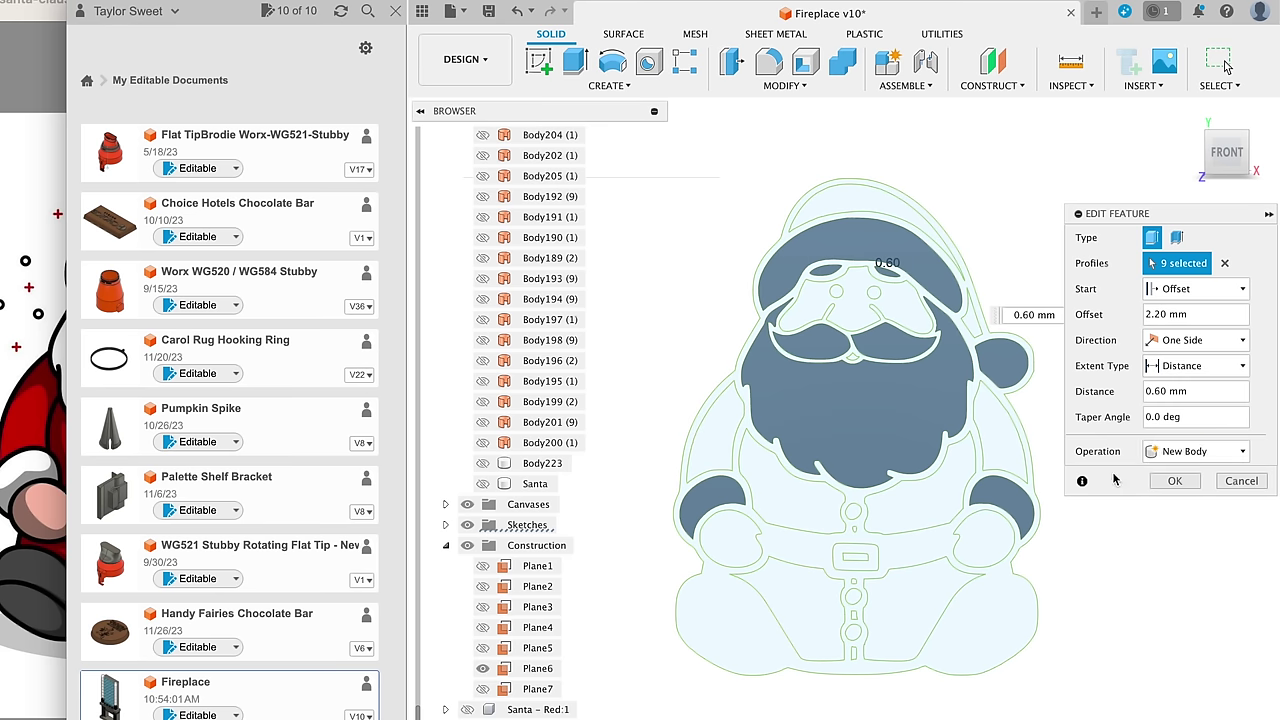
pyautogui.click(1175, 481)
pyautogui.press('Return')
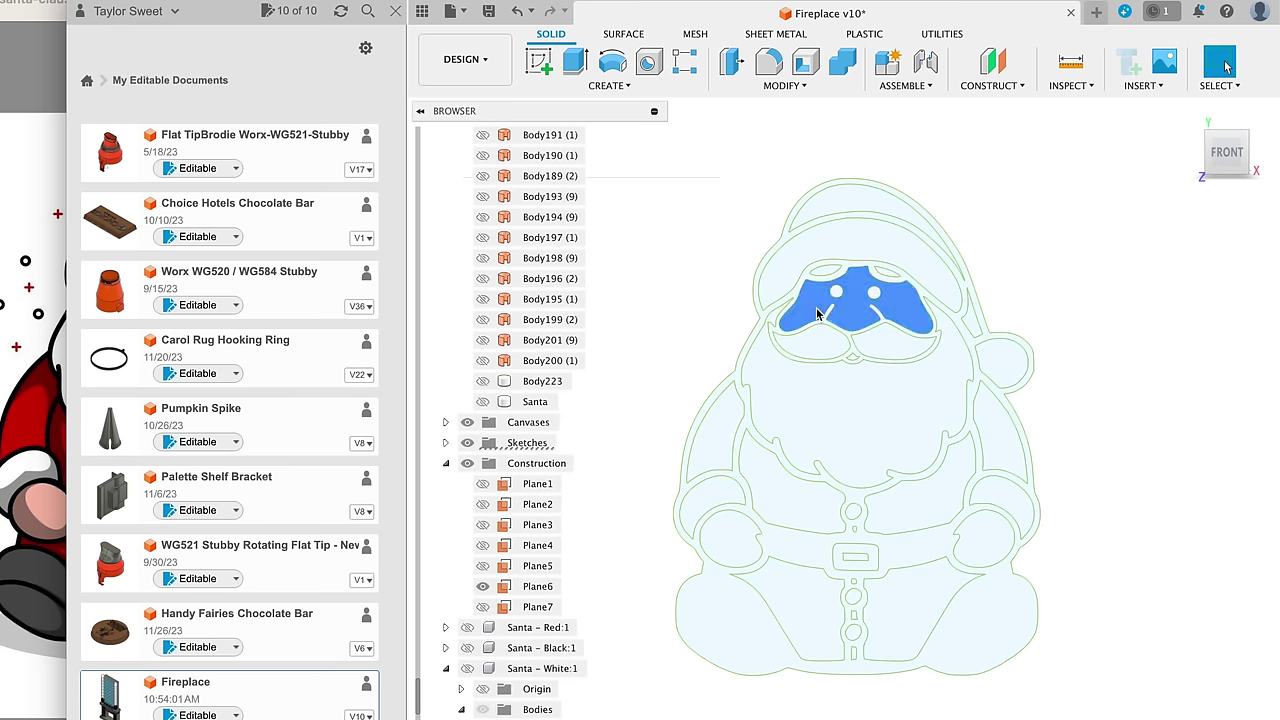
# Extrude Santa's face and both mittens as a new 1.6 mm layer with an offset start
pyautogui.keyDown('shift'); pyautogui.click(730, 540); pyautogui.keyUp('shift')
pyautogui.keyDown('shift'); pyautogui.click(985, 538); pyautogui.keyUp('shift')
pyautogui.press('e')
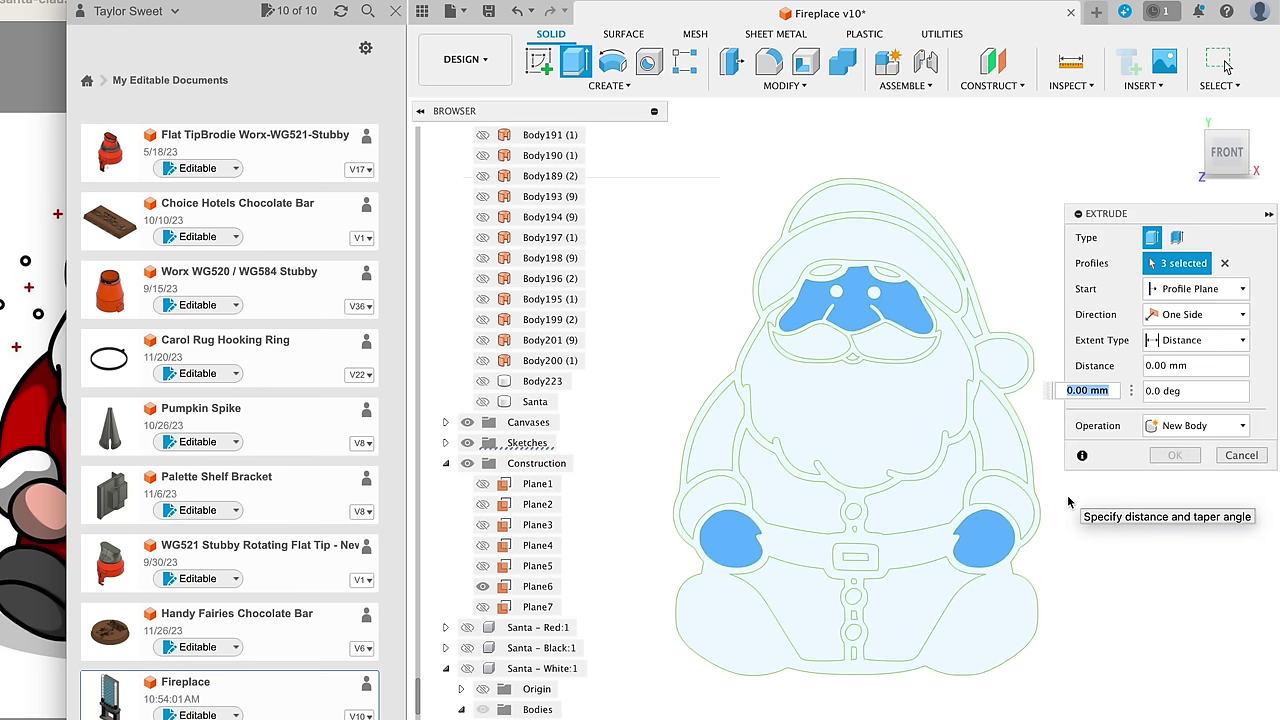
pyautogui.click(1195, 288)
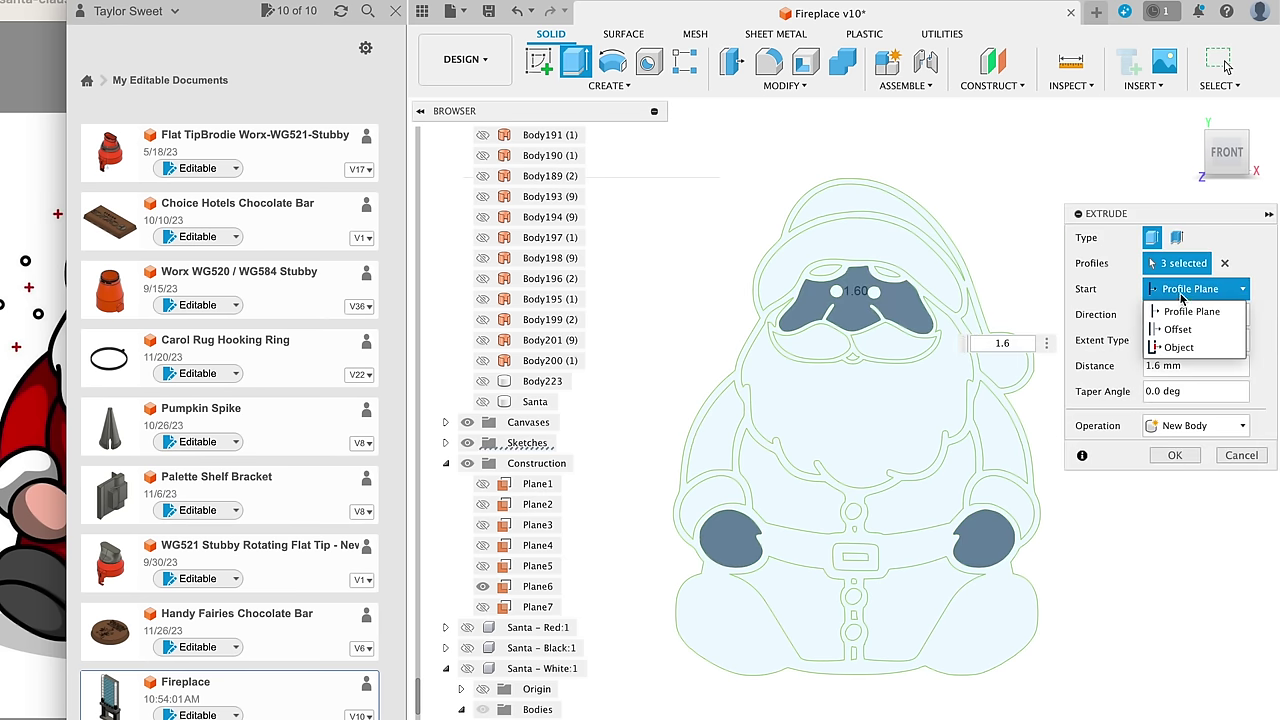
pyautogui.click(1165, 322)
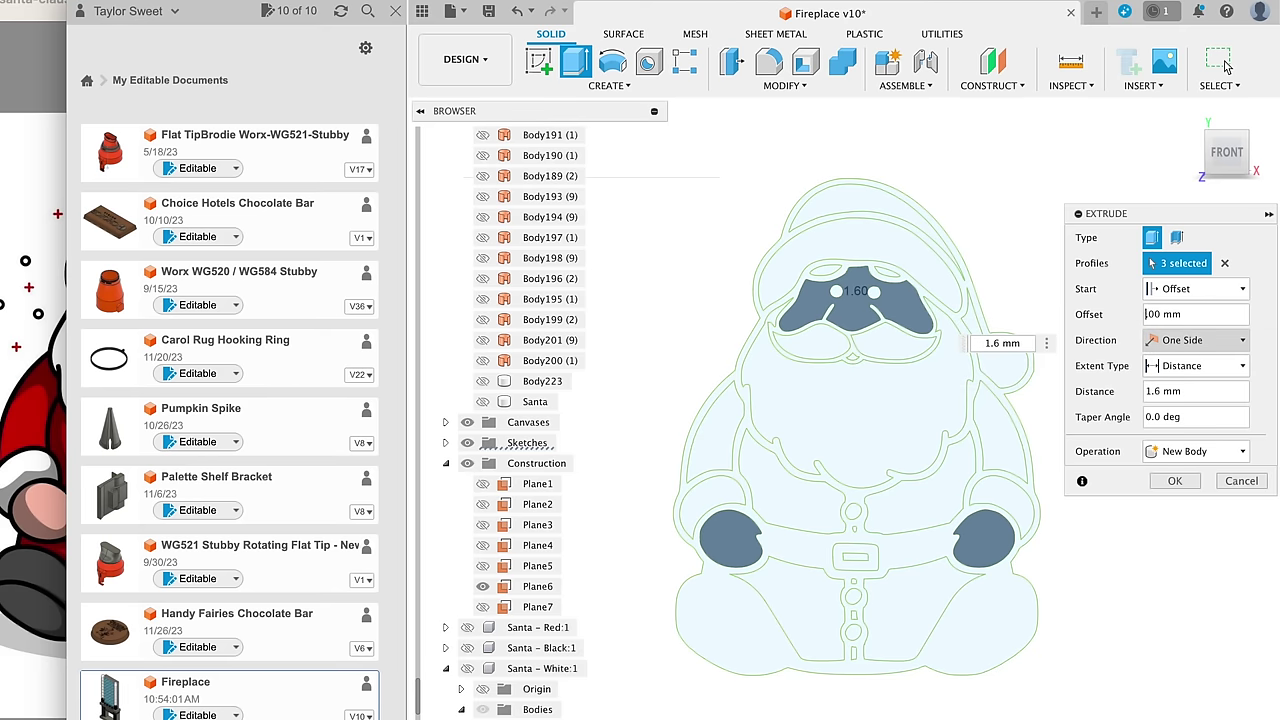
pyautogui.press('Return')
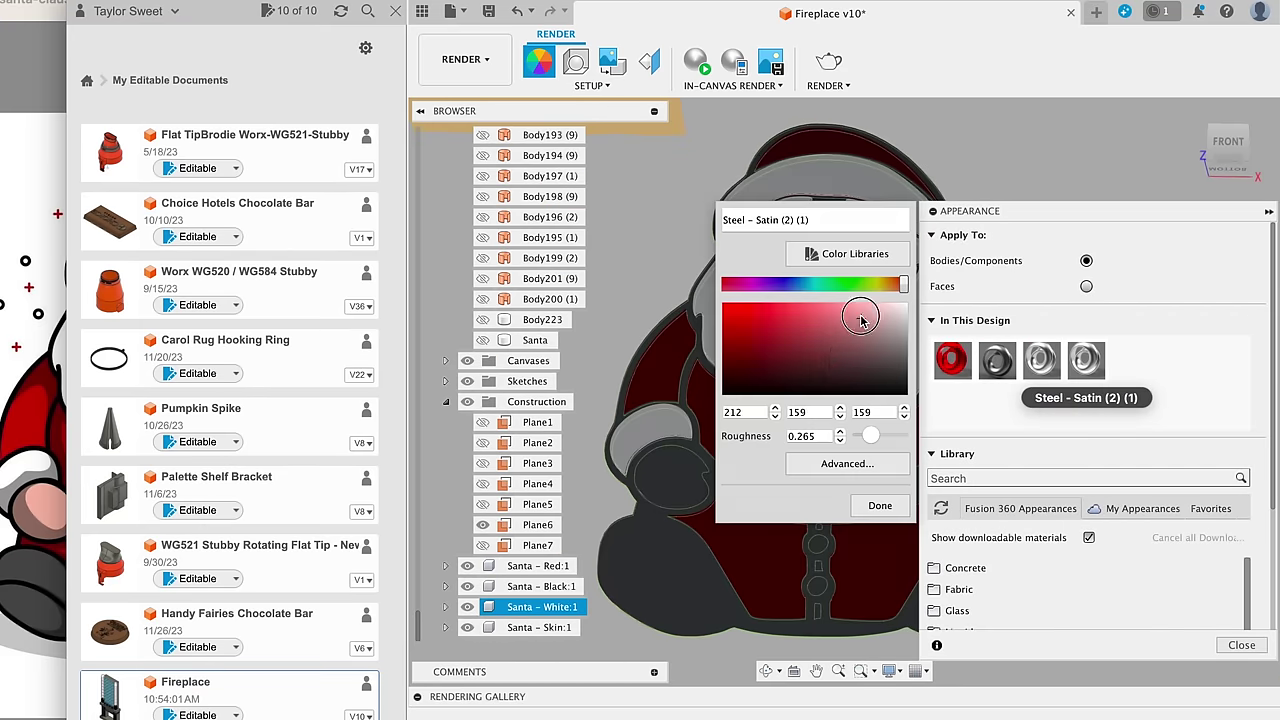
# Finish the white colour and extrude the belt buckle and button profiles as 0.60 mm bodies
pyautogui.click(846, 254)
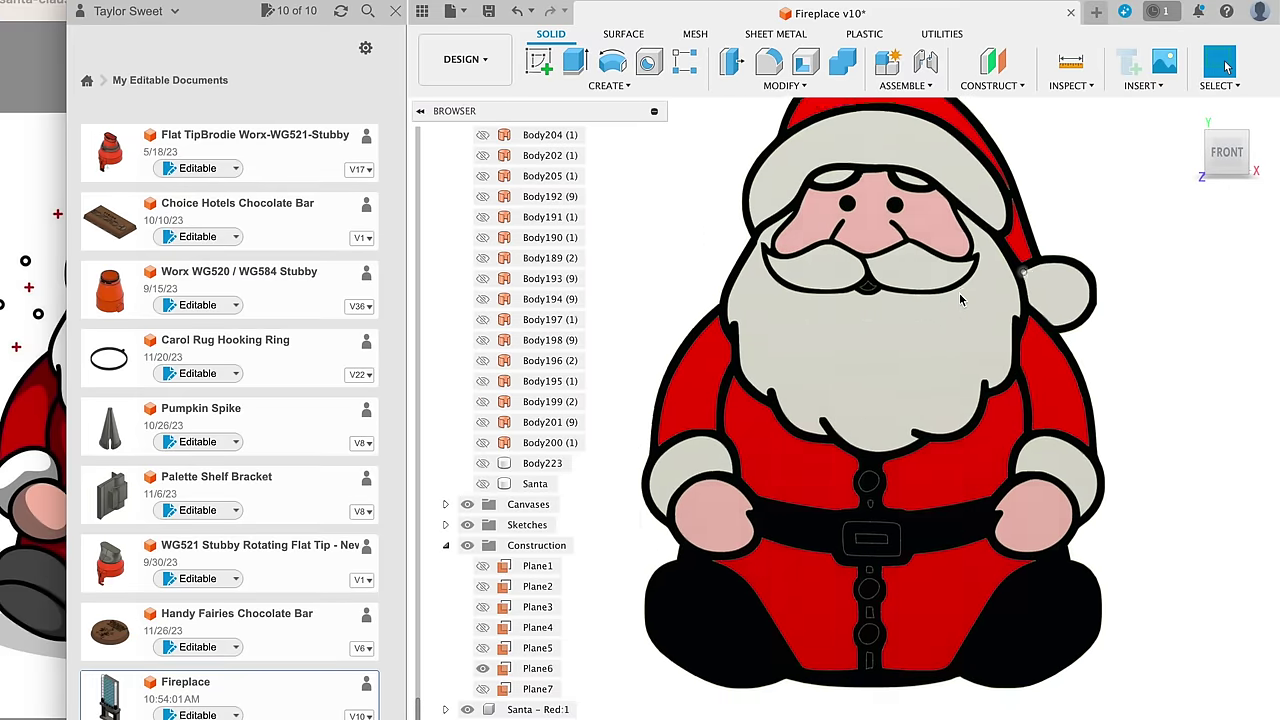
pyautogui.click(1227, 158)
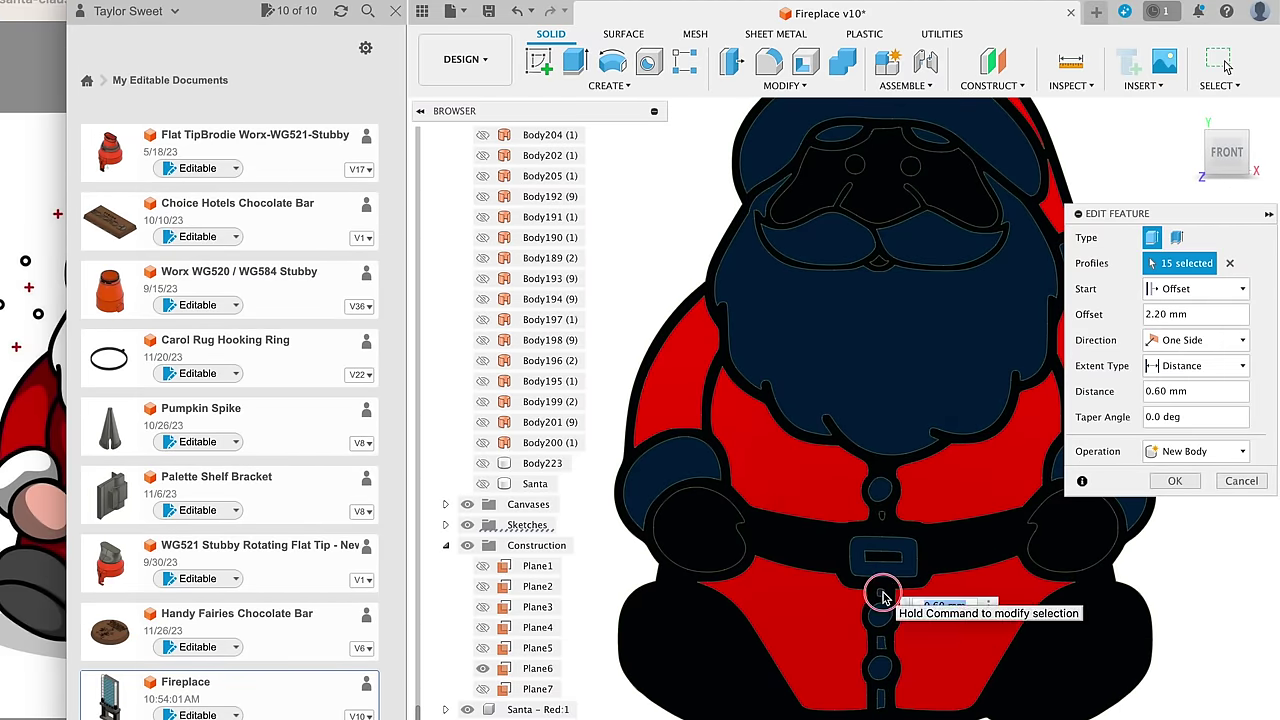
pyautogui.click(884, 523)
pyautogui.scroll(3, 896, 550)
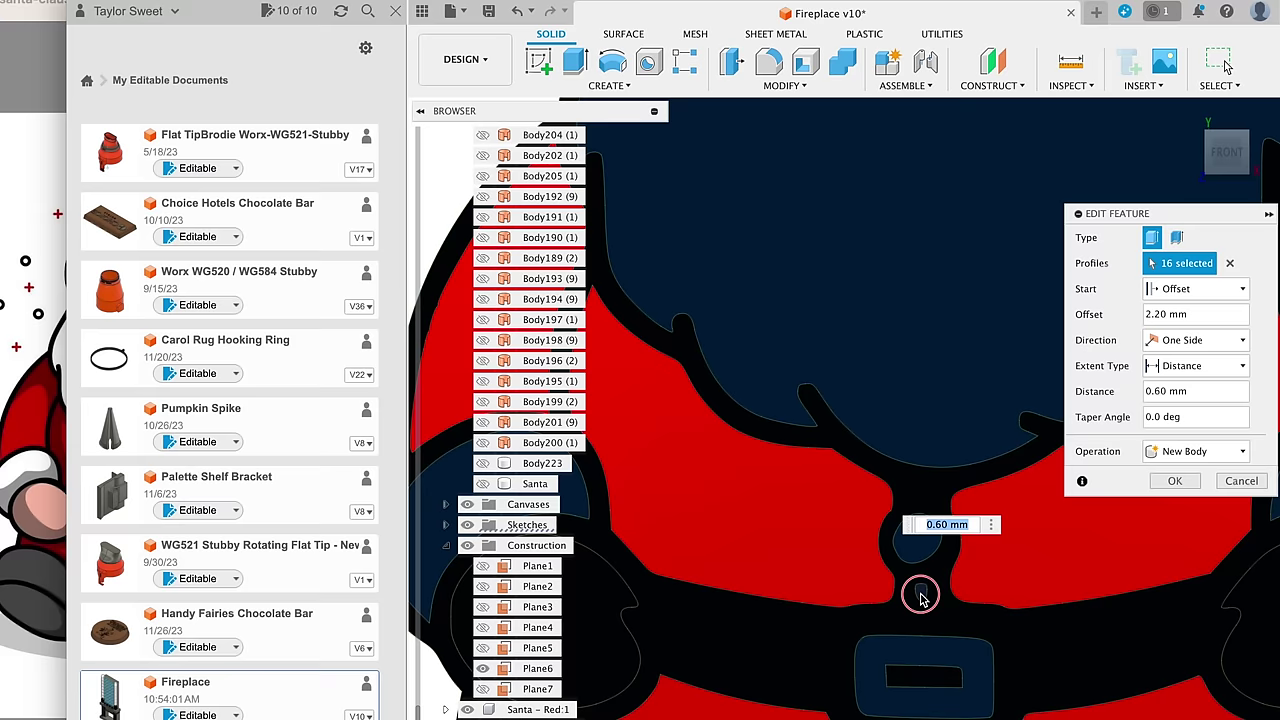
pyautogui.click(921, 596)
pyautogui.scroll(-5, 923, 600)
pyautogui.click(1175, 480)
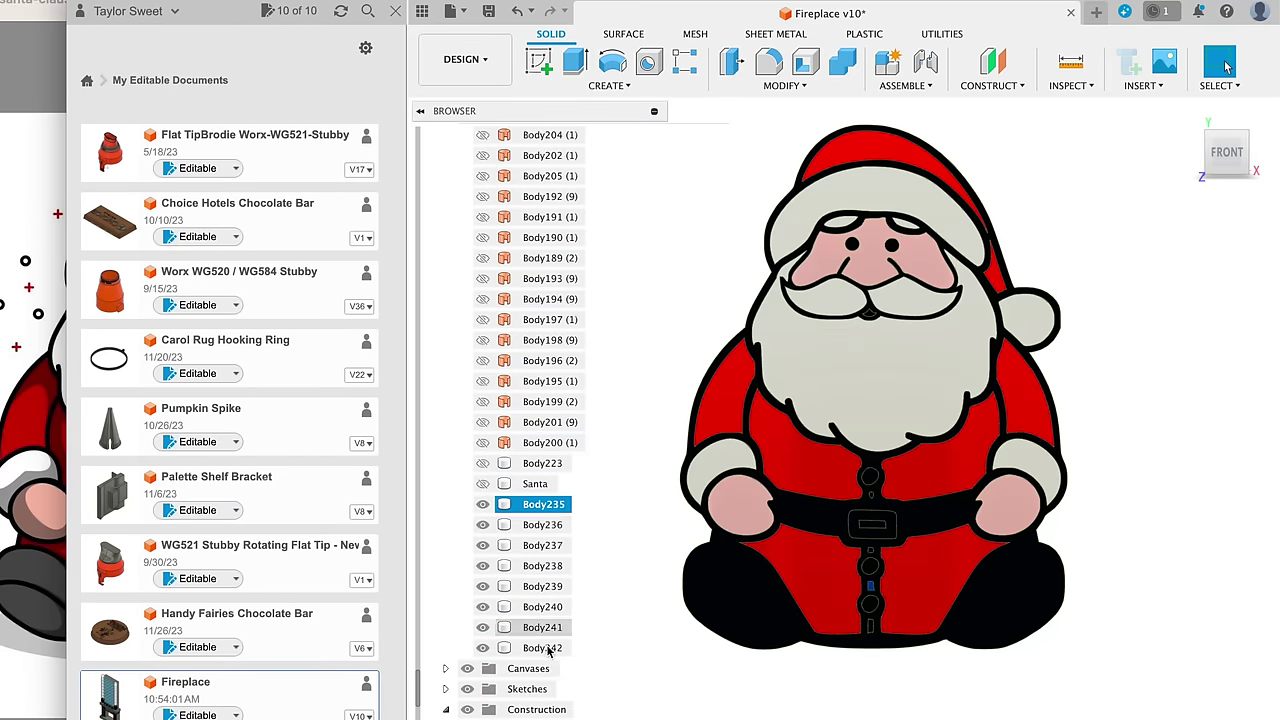
# Move the new buckle and button bodies into Santa - White, then select all Santa bodies to scale
pyautogui.rightClick(541, 650)
pyautogui.click(612, 566)
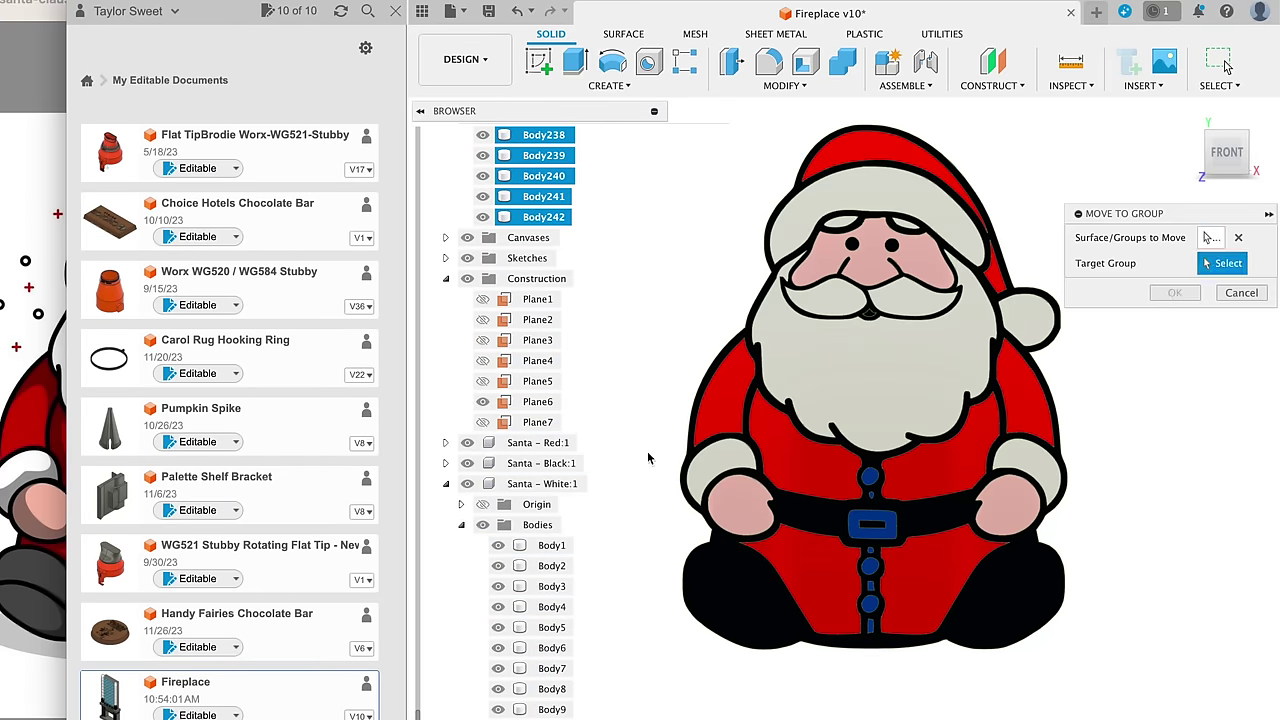
pyautogui.click(1177, 293)
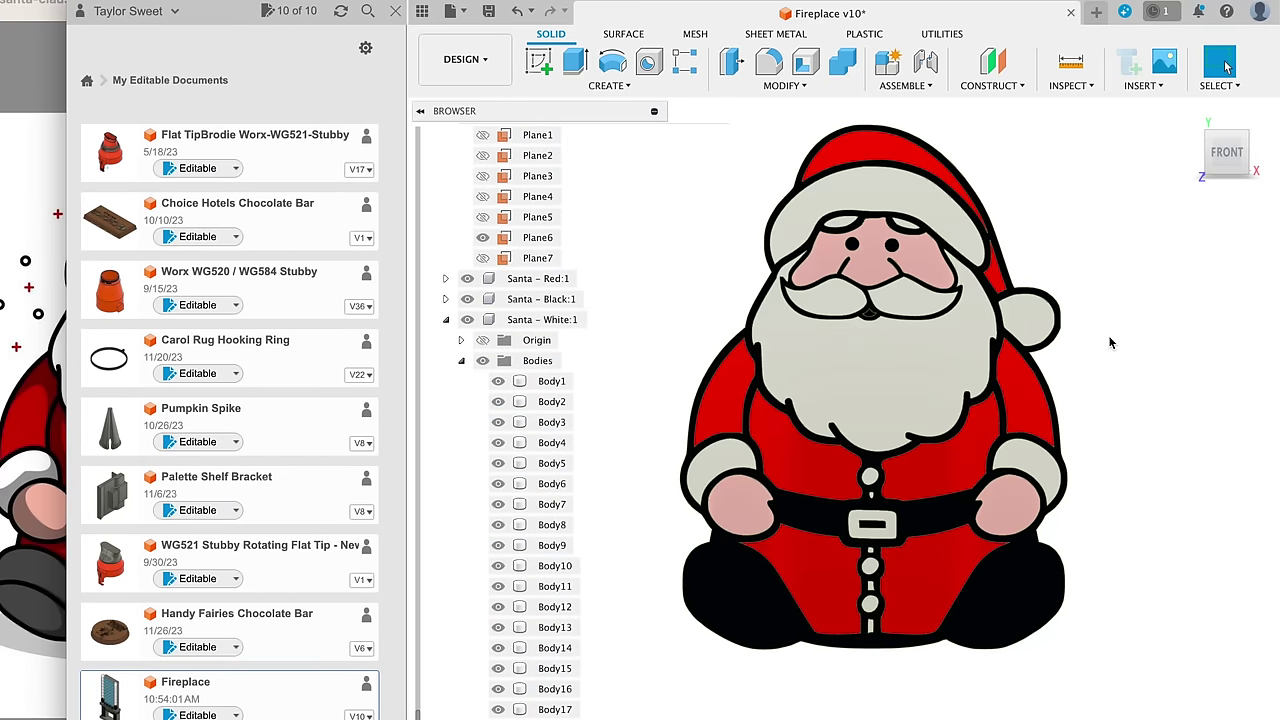
pyautogui.press('s')
pyautogui.moveTo(714, 414); pyautogui.dragTo(849, 654)
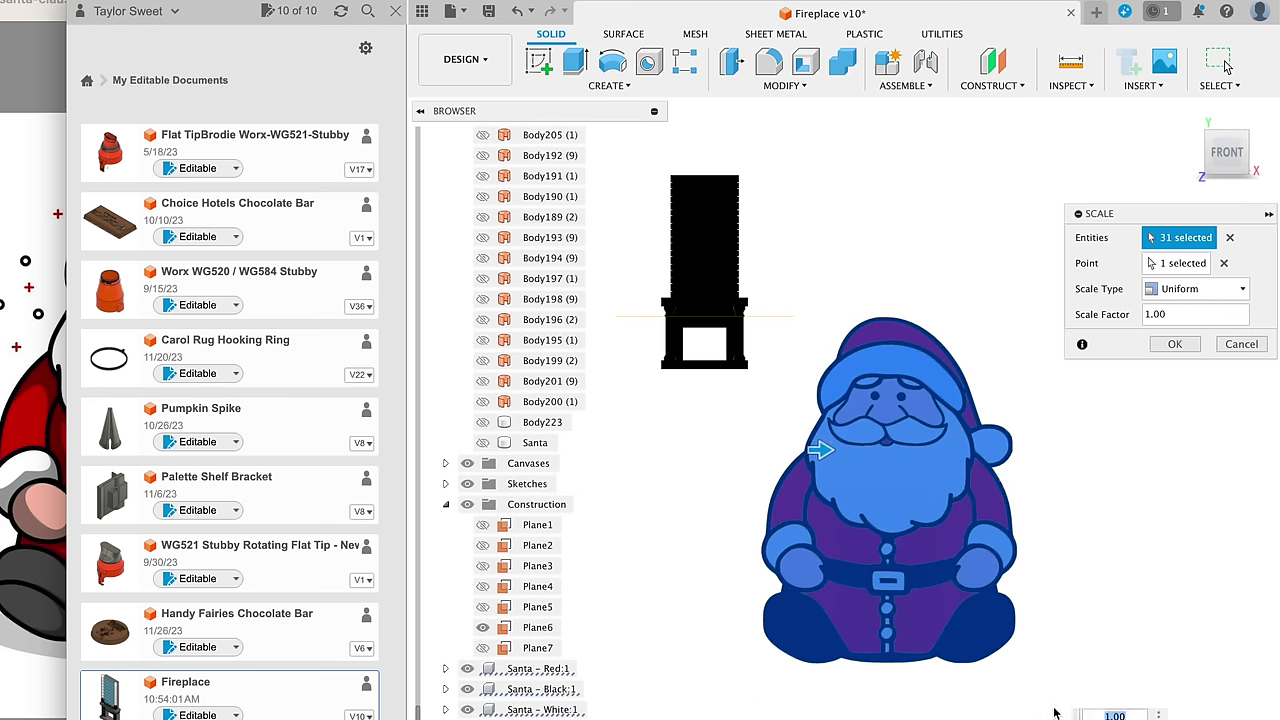
# Scale the Santa bodies non-uniformly to 0.25 in X and 0.25 in Y
pyautogui.click(1195, 288)
pyautogui.click(1172, 314)
pyautogui.write('0.25')
pyautogui.press('Tab')
pyautogui.write('0.25')
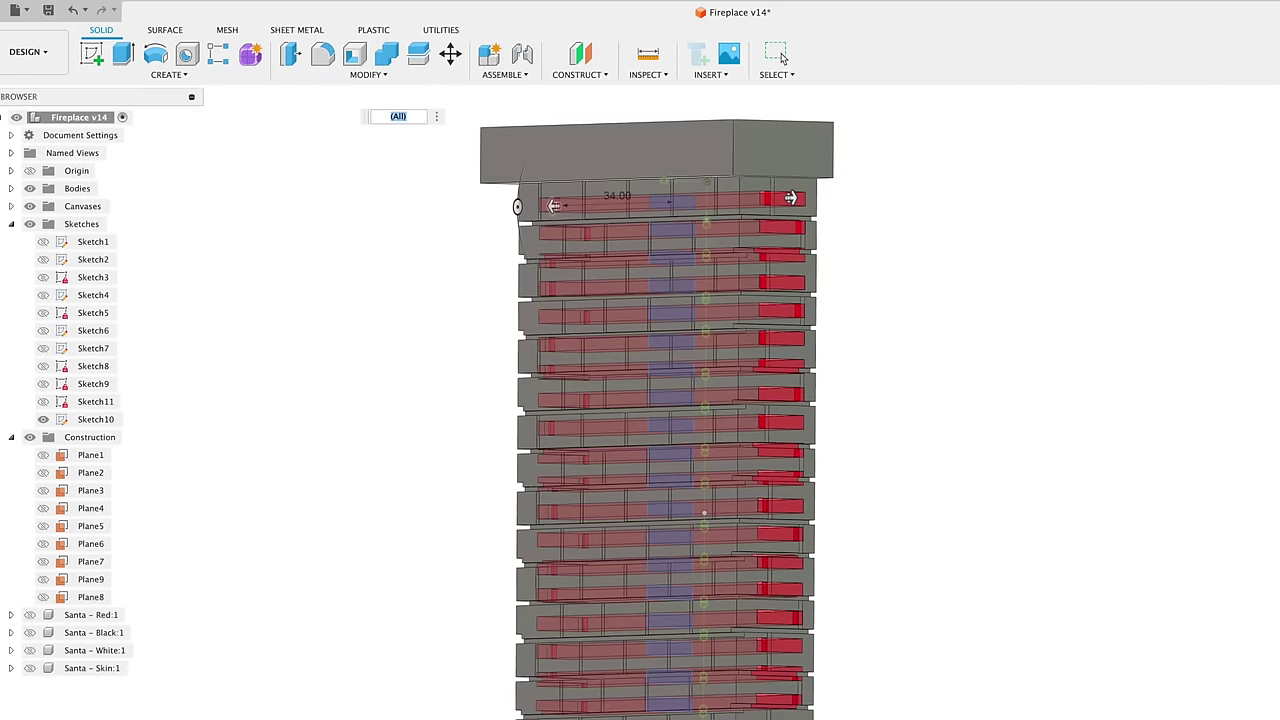
# Roll the design history back to just before Extrude13
pyautogui.click(779, 55)
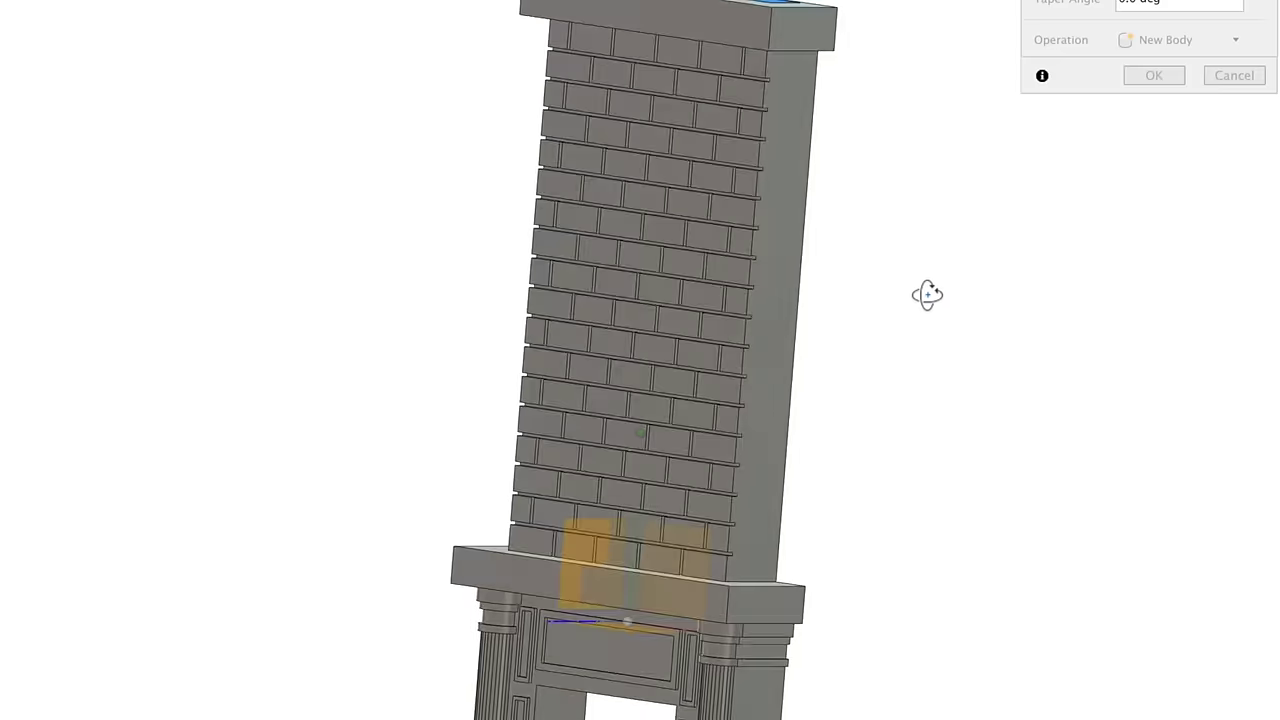
pyautogui.keyDown('shift'); pyautogui.moveTo(926, 294); pyautogui.dragTo(940, 274, button='middle'); pyautogui.keyUp('shift')
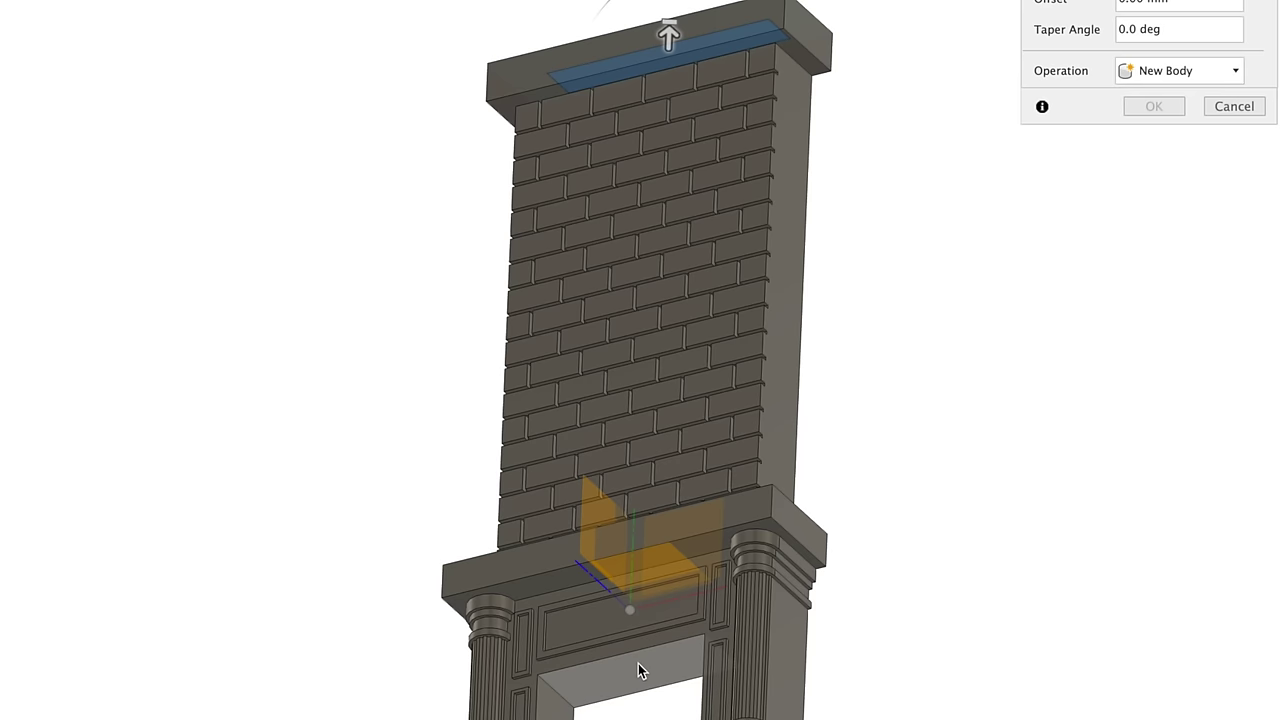
pyautogui.click(638, 663)
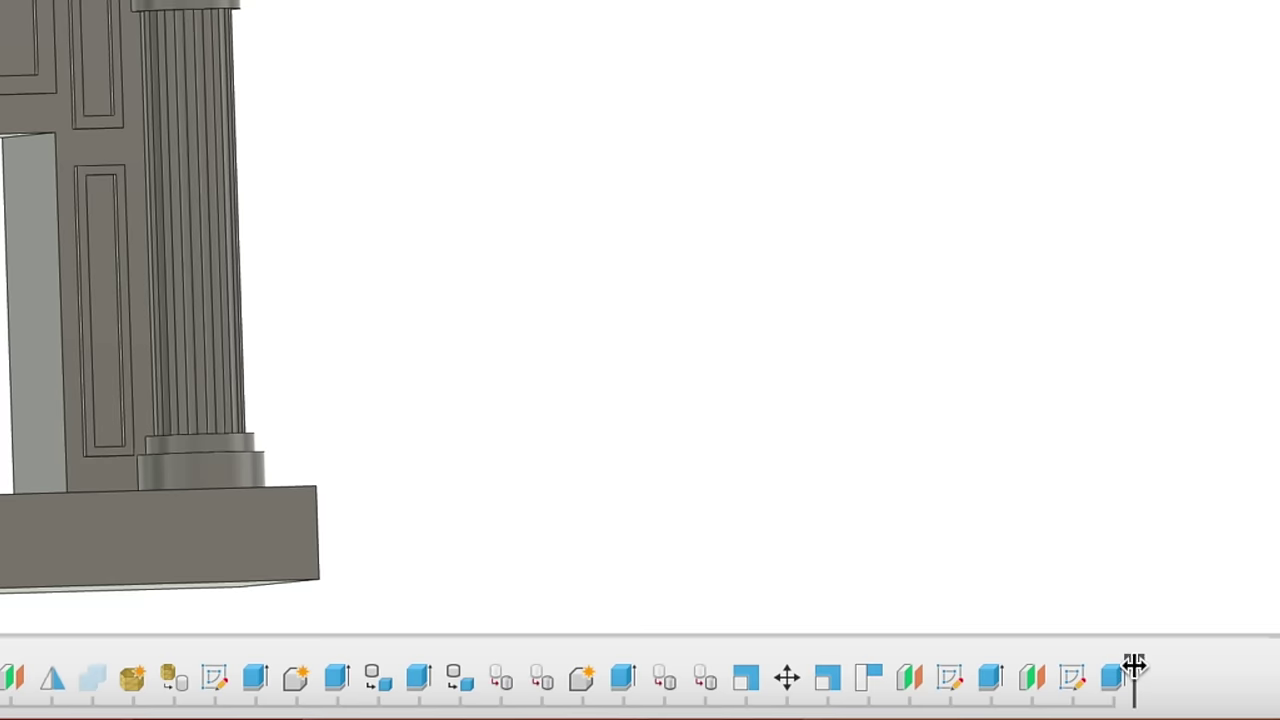
pyautogui.click(1129, 665)
pyautogui.moveTo(1092, 662); pyautogui.dragTo(1088, 663)
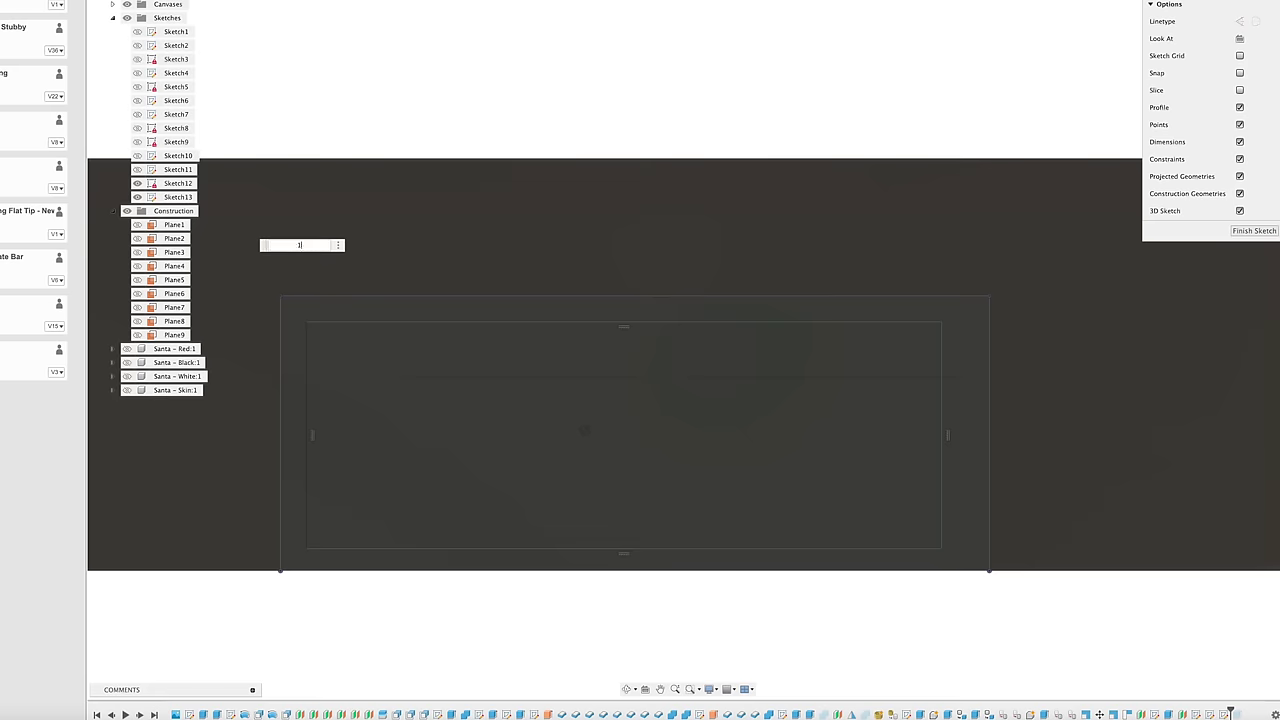
# Dimension the inner rectangle's top edge 1.00 mm inside the chimney top outline
pyautogui.click(413, 298)
pyautogui.click(429, 246)
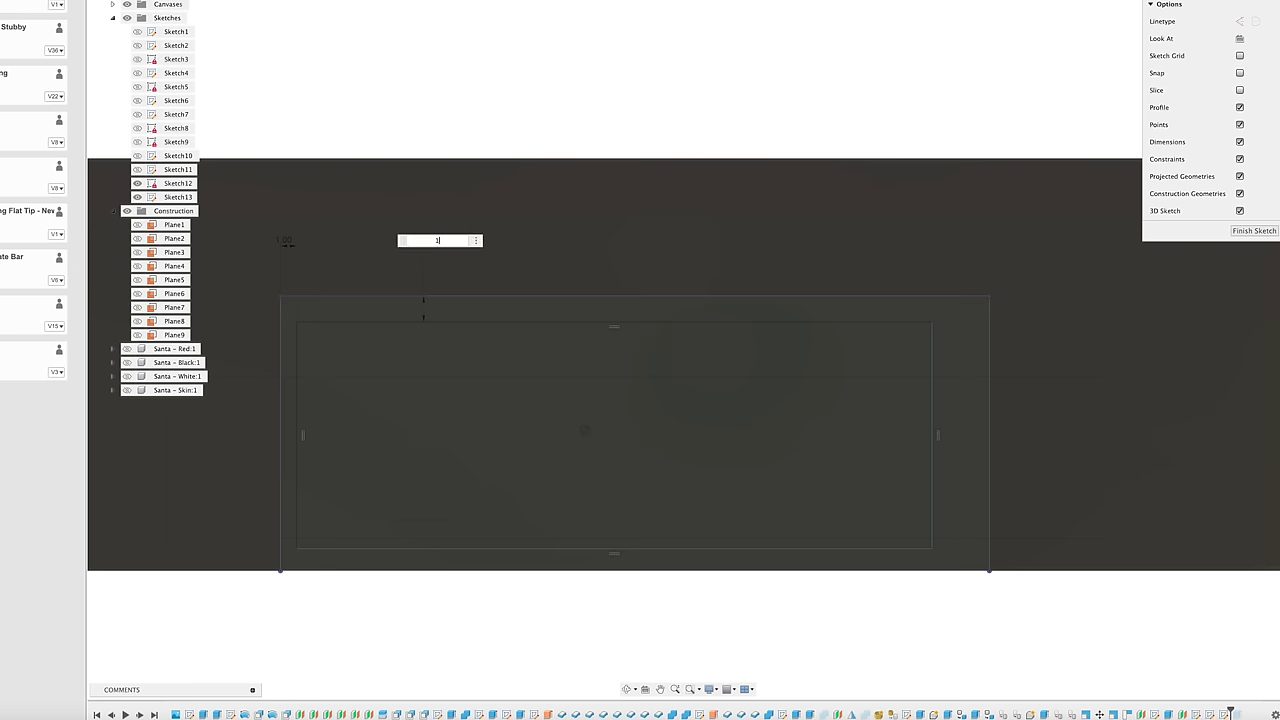
pyautogui.write('1')
pyautogui.press('Return')
pyautogui.press('Escape')
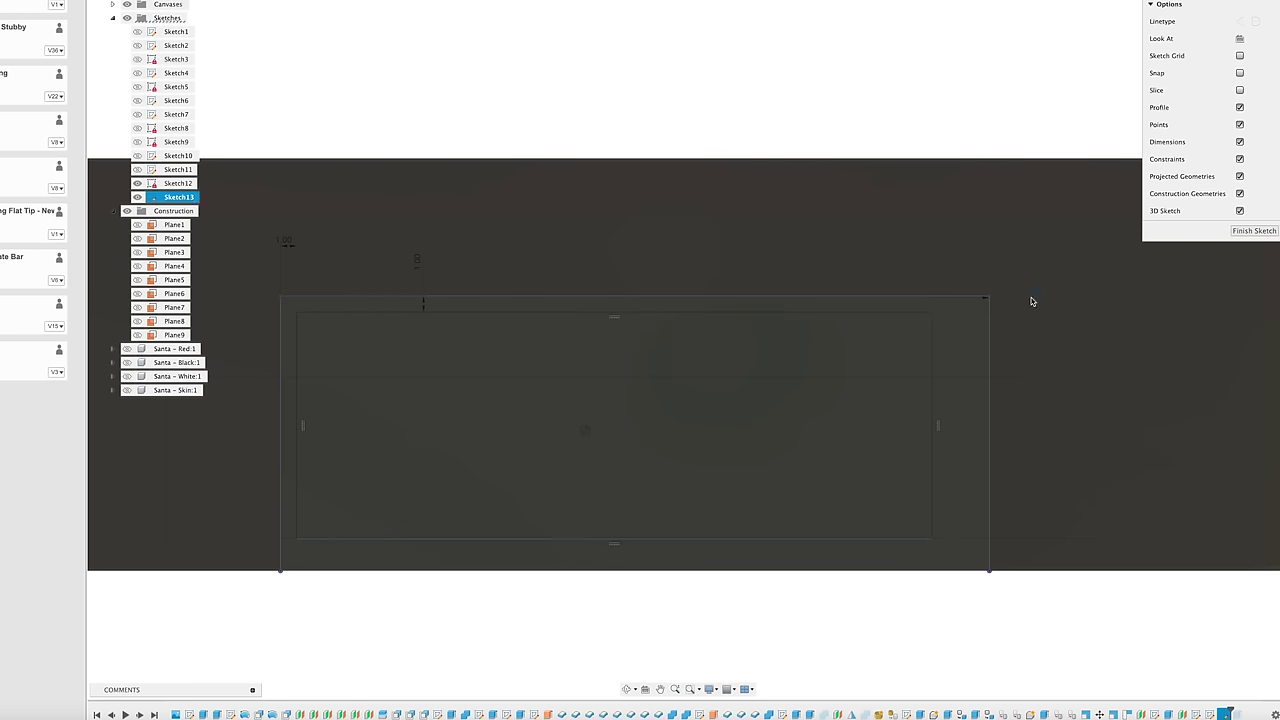
# Dimension the bottom inset, finish the sketch and extrude it onto the chimney top
pyautogui.click(655, 541)
pyautogui.click(654, 571)
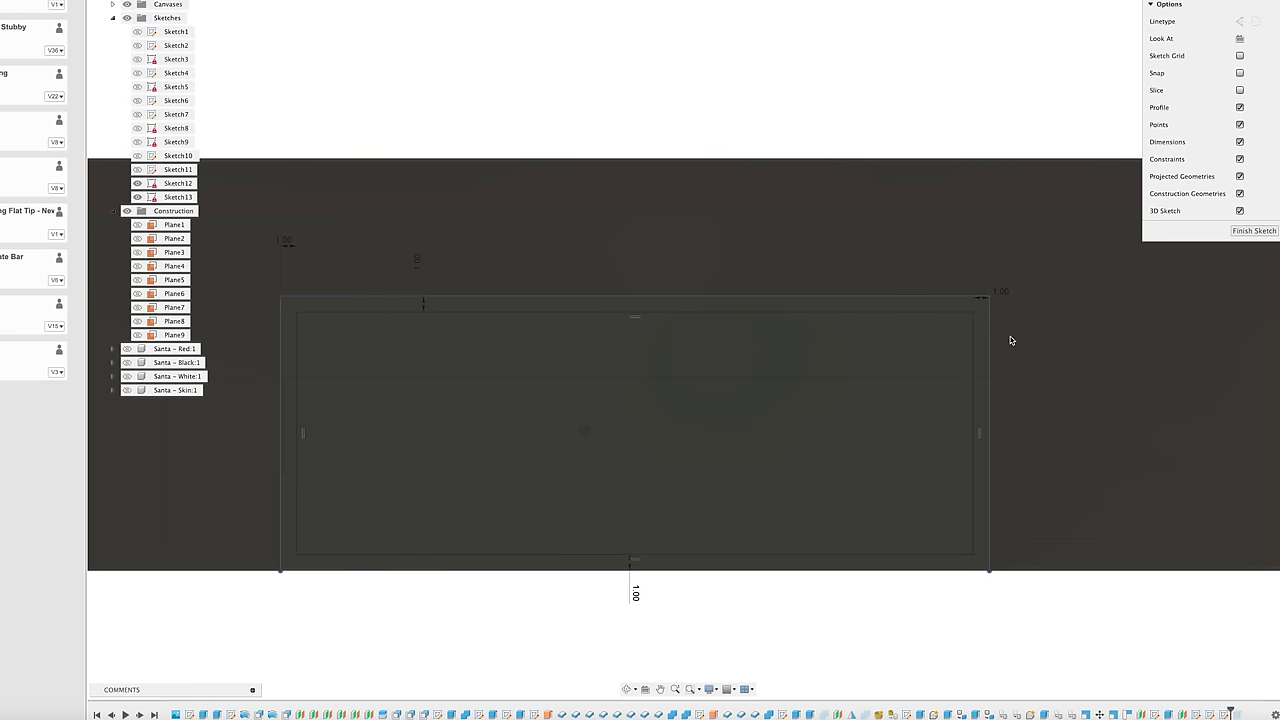
pyautogui.click(1251, 231)
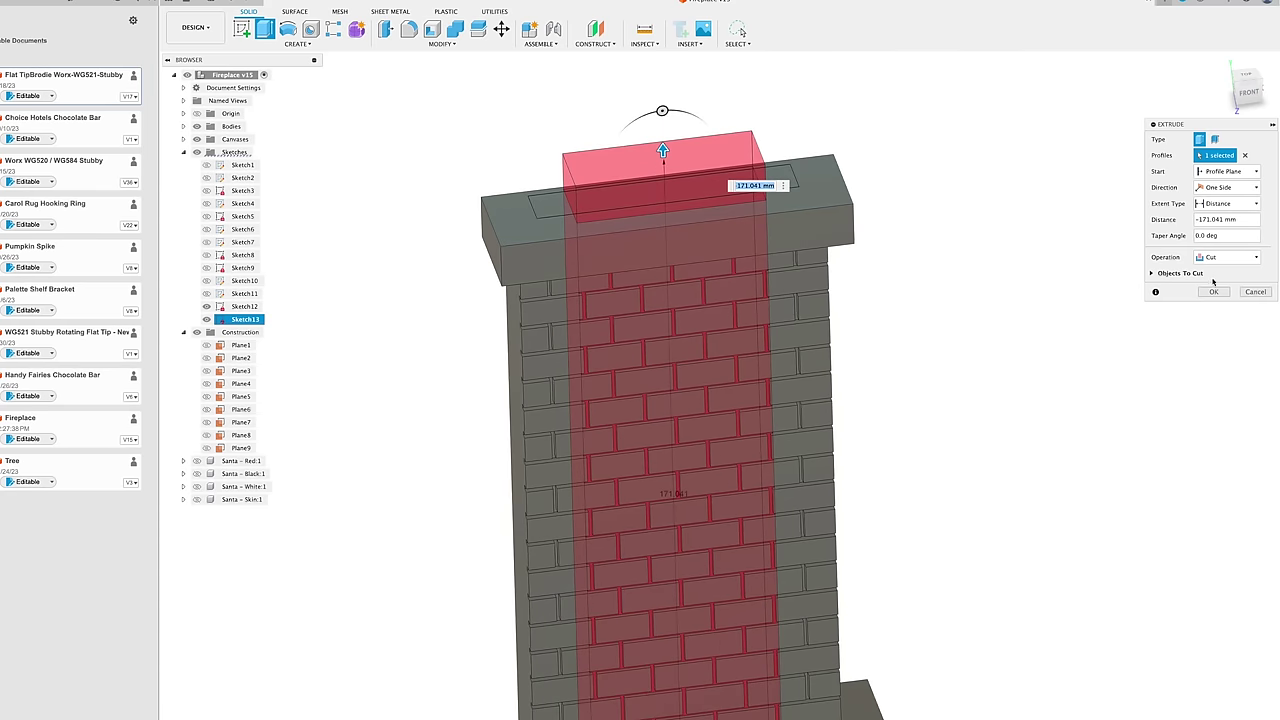
pyautogui.press('Return')
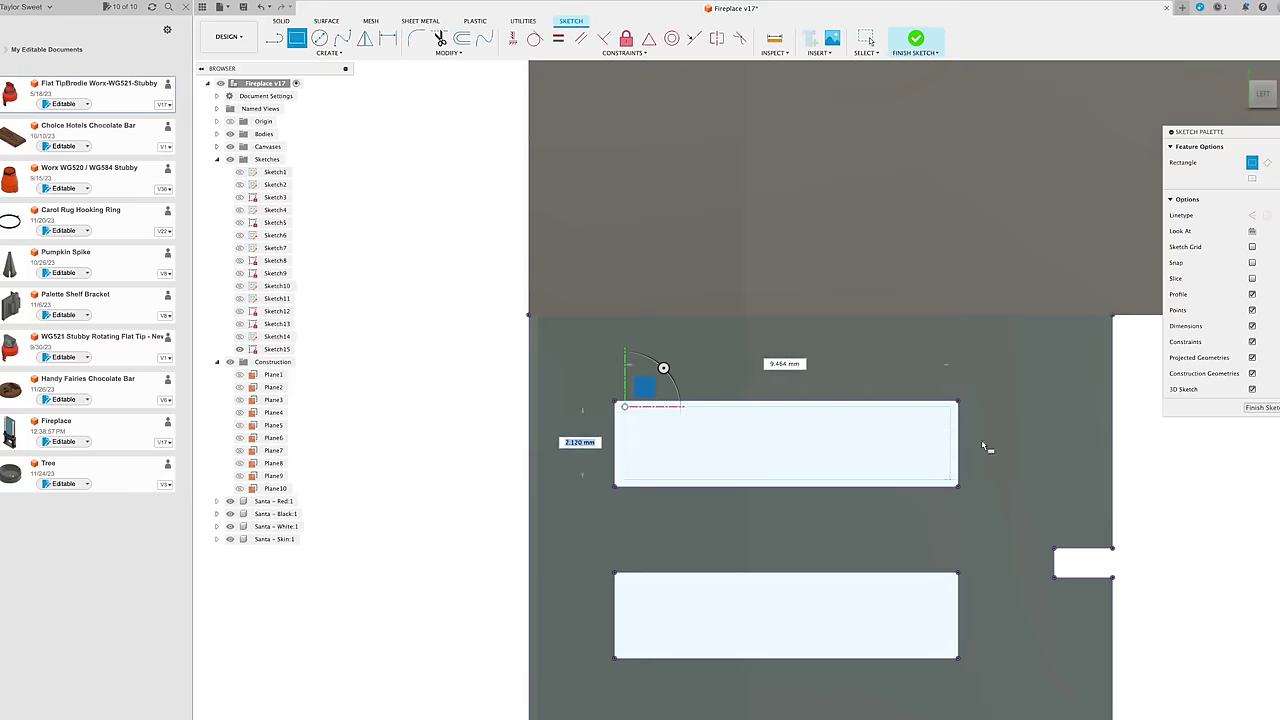
# Commit the 9.60 mm slot dimensions and cut the slots -67.5 mm down the chimney
pyautogui.press('Return')
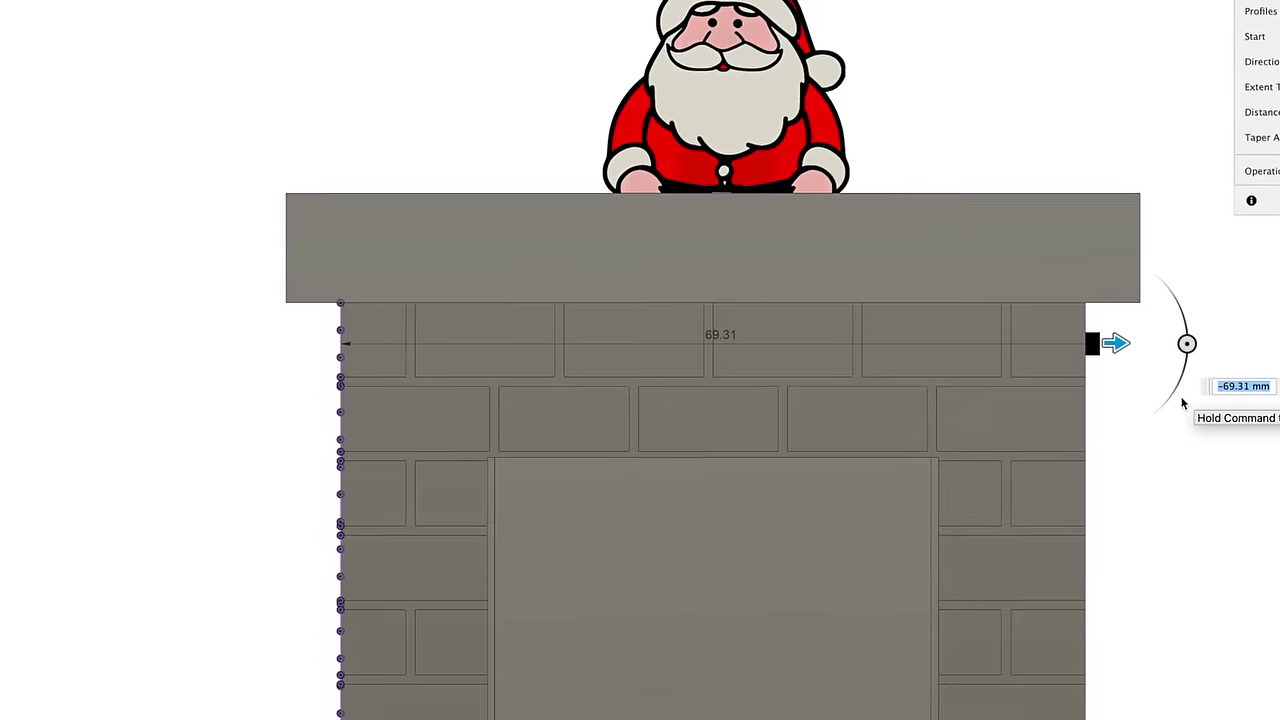
pyautogui.write('-')
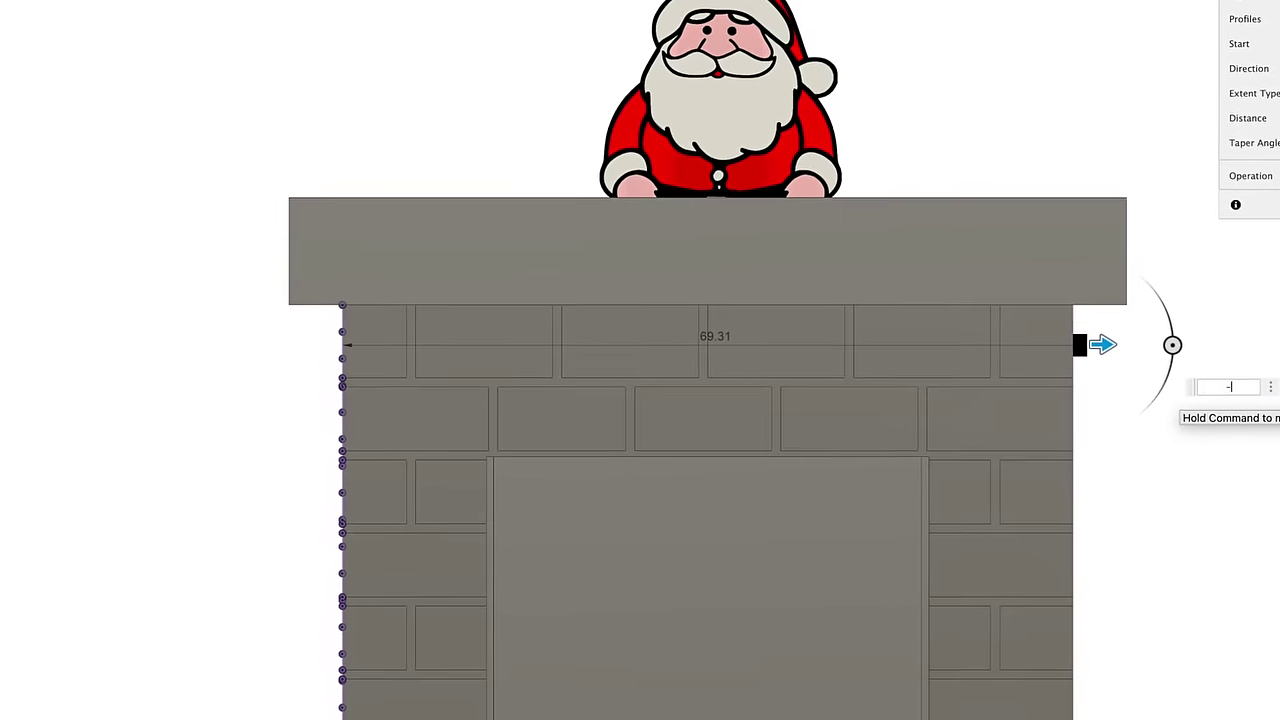
pyautogui.write('67.5')
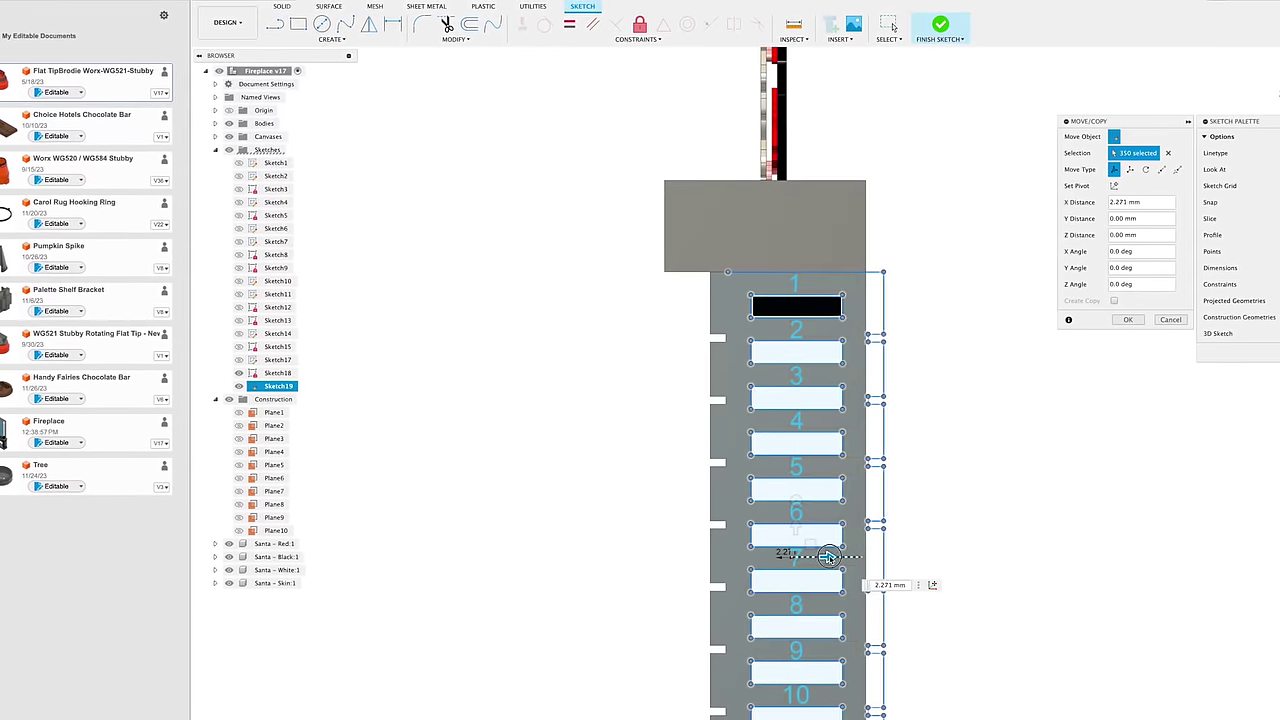
# Confirm the body move and lower the chimney body's opacity so it looks translucent
pyautogui.press('Return')
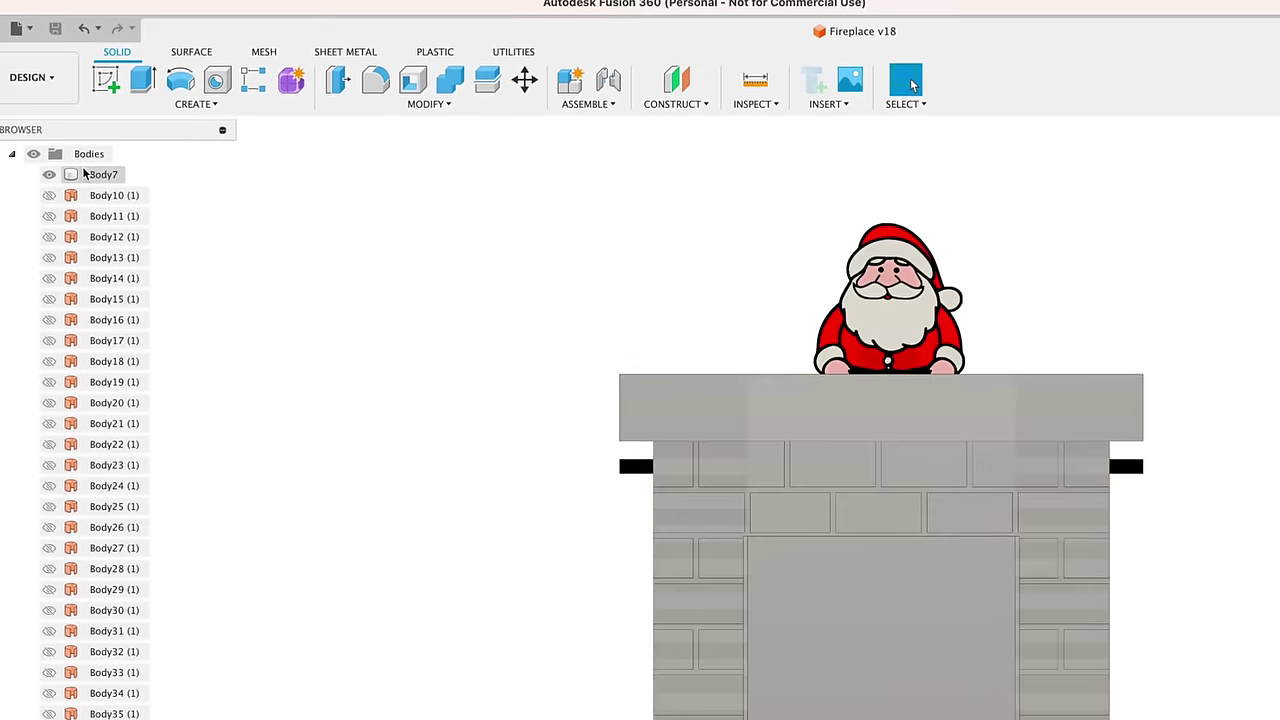
pyautogui.rightClick(90, 173)
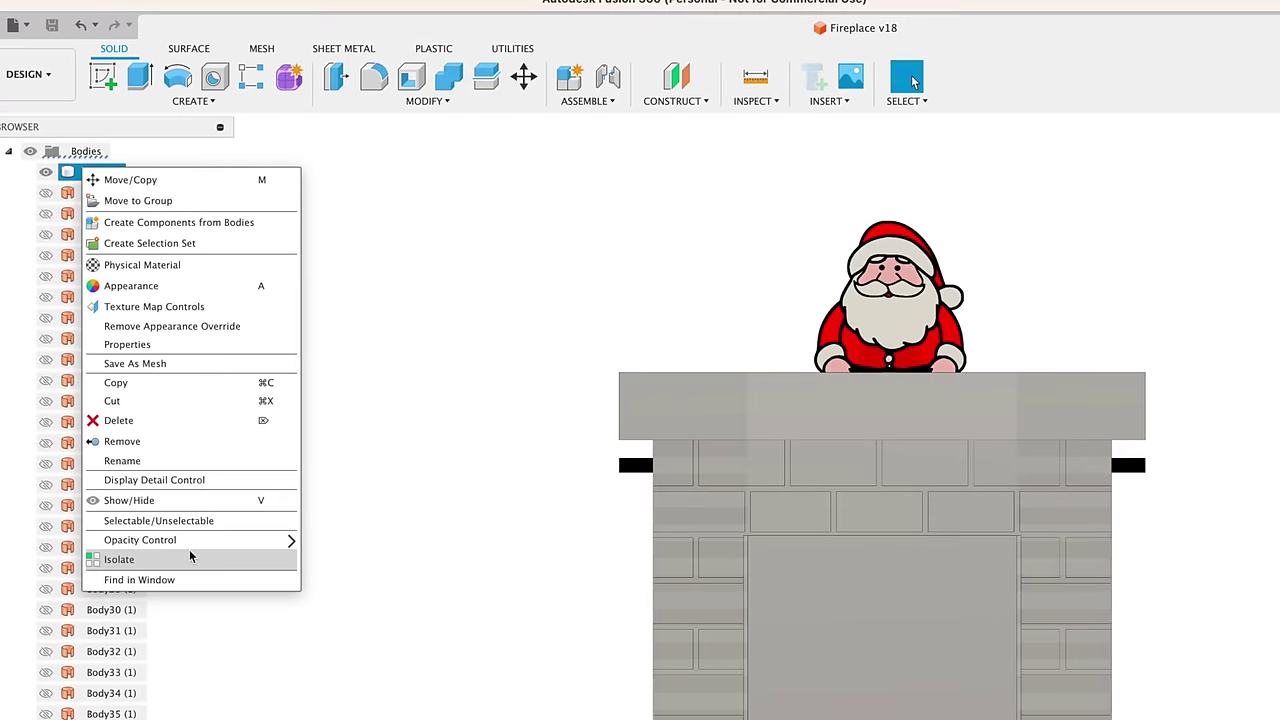
pyautogui.moveTo(236, 545)
pyautogui.click(320, 635)
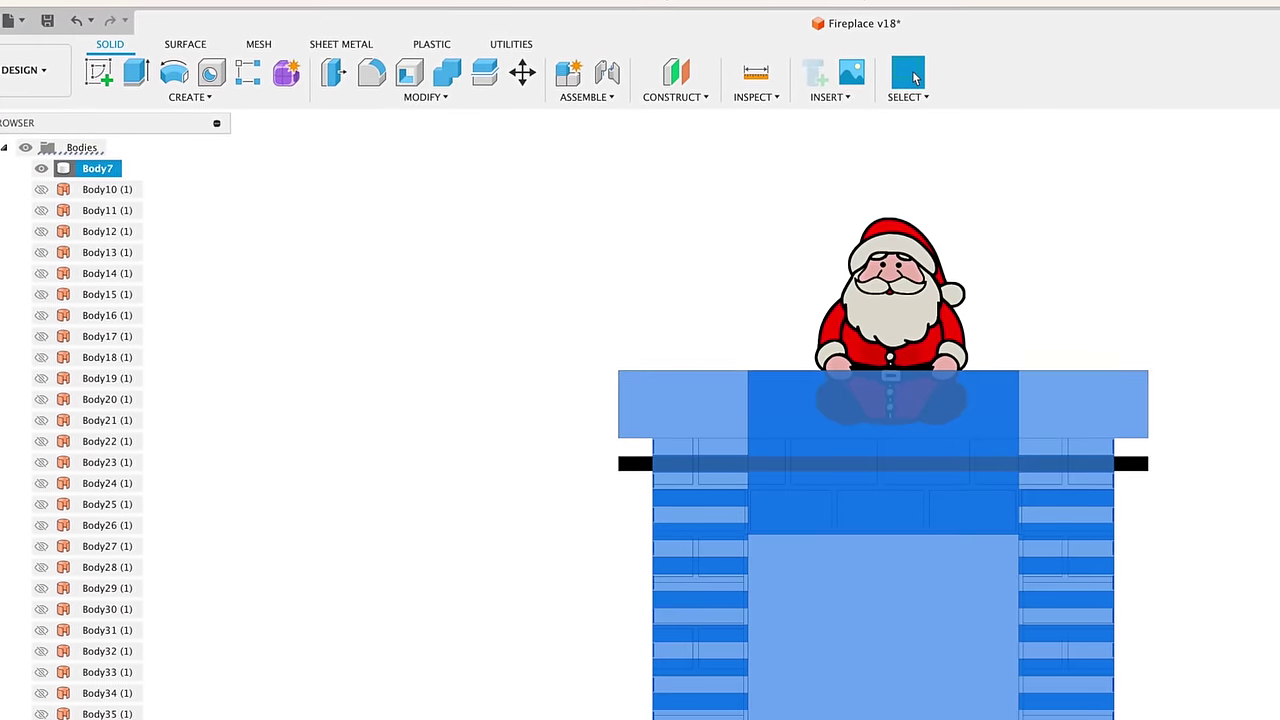
pyautogui.click(1191, 697)
pyautogui.scroll(5, 878, 688)
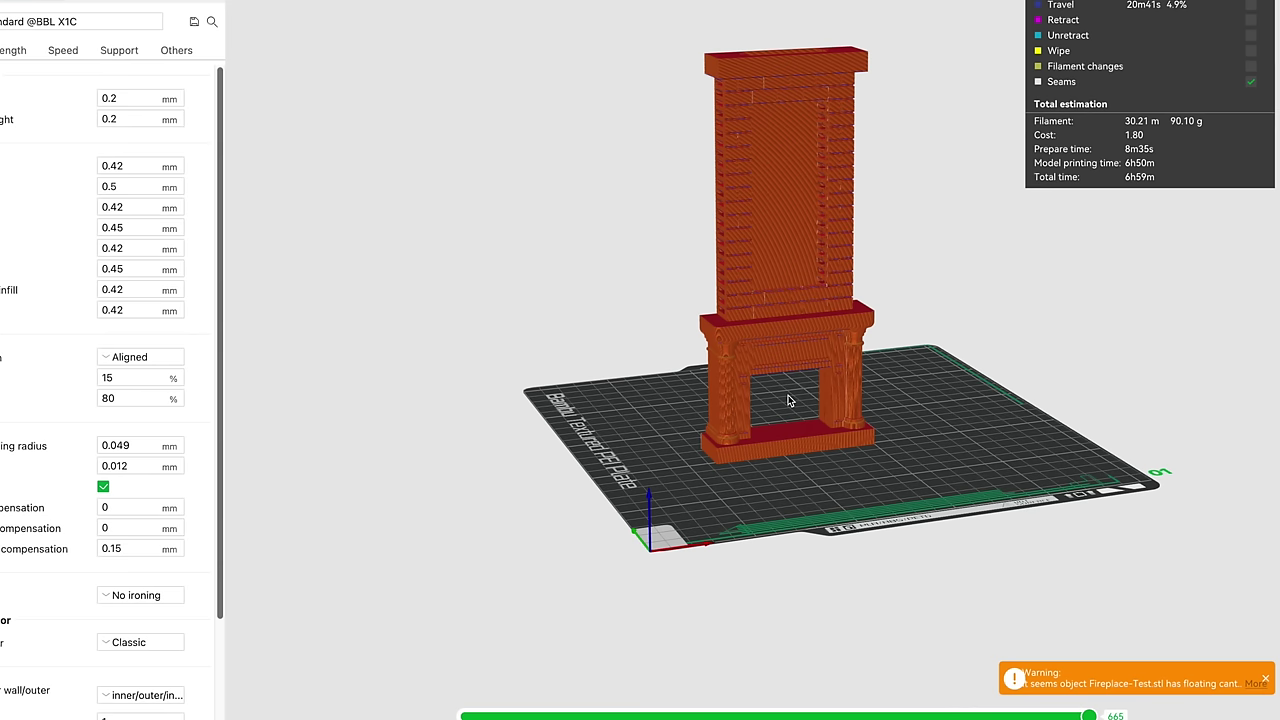
# Advance the sliced preview to the top layer and rewind its print moves on the tower
pyautogui.scroll(3, 788, 400)
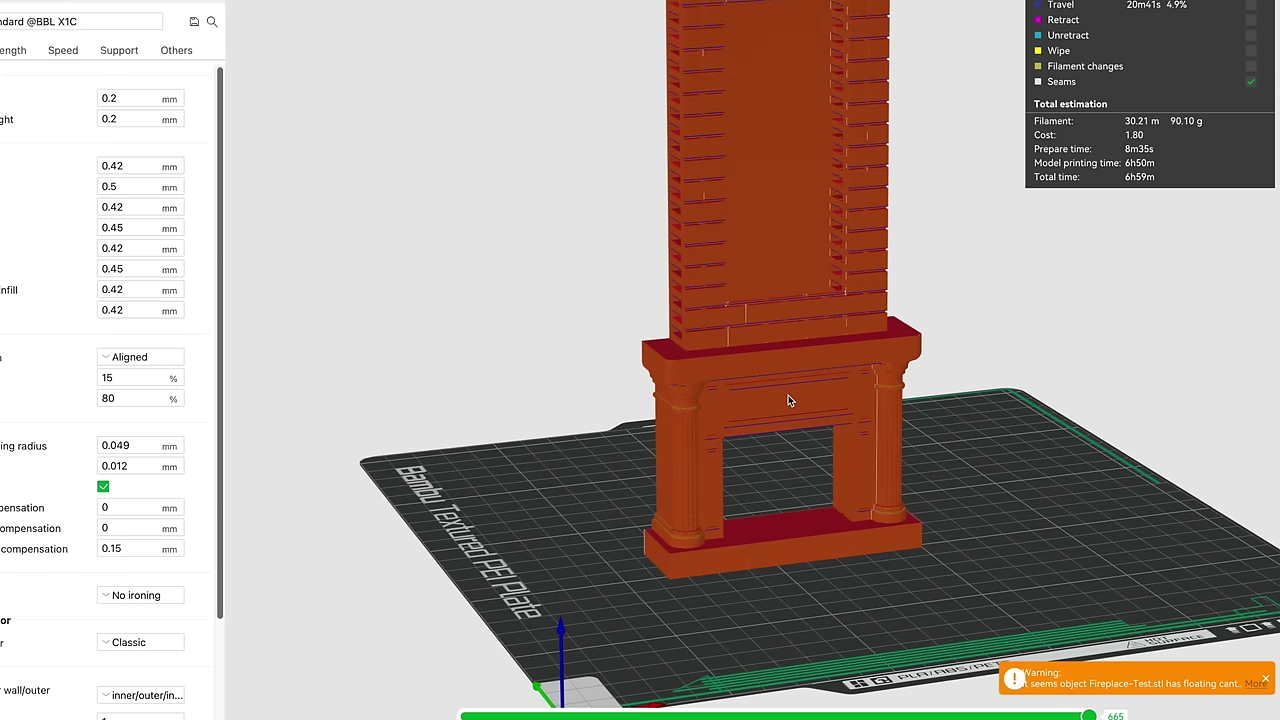
pyautogui.scroll(3, 790, 399)
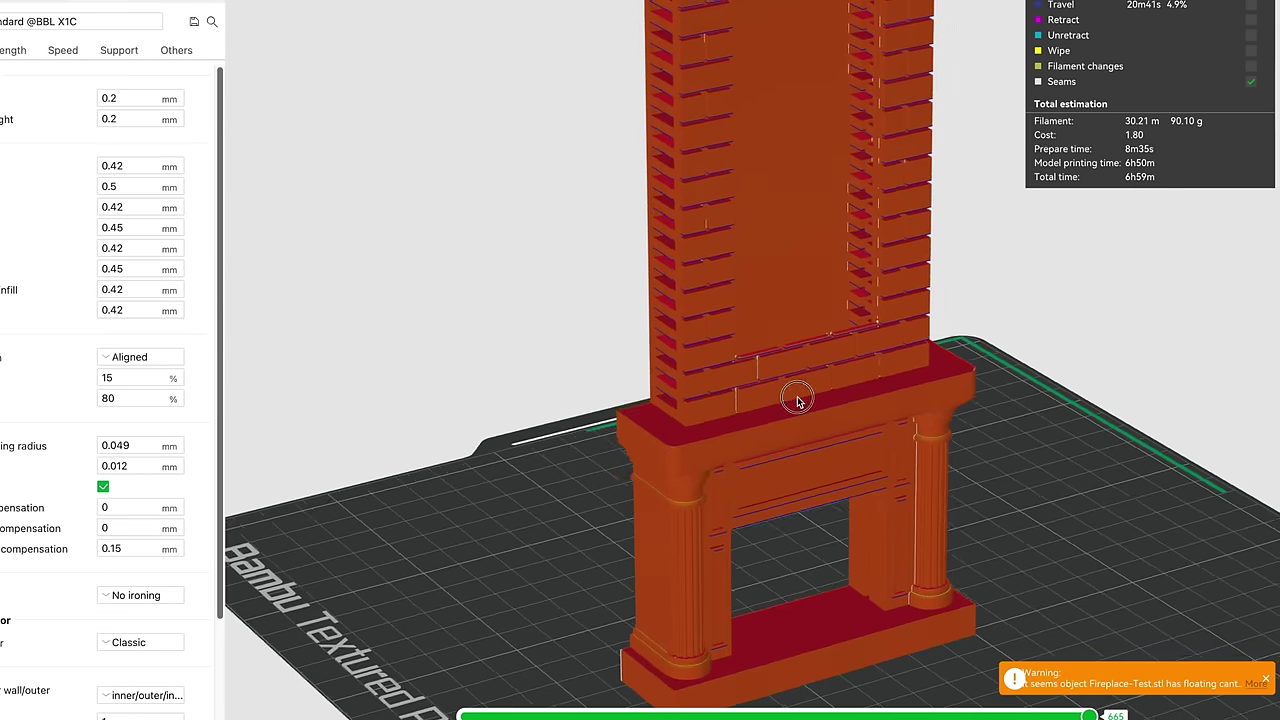
pyautogui.moveTo(792, 397); pyautogui.dragTo(808, 402)
pyautogui.scroll(3, 807, 401)
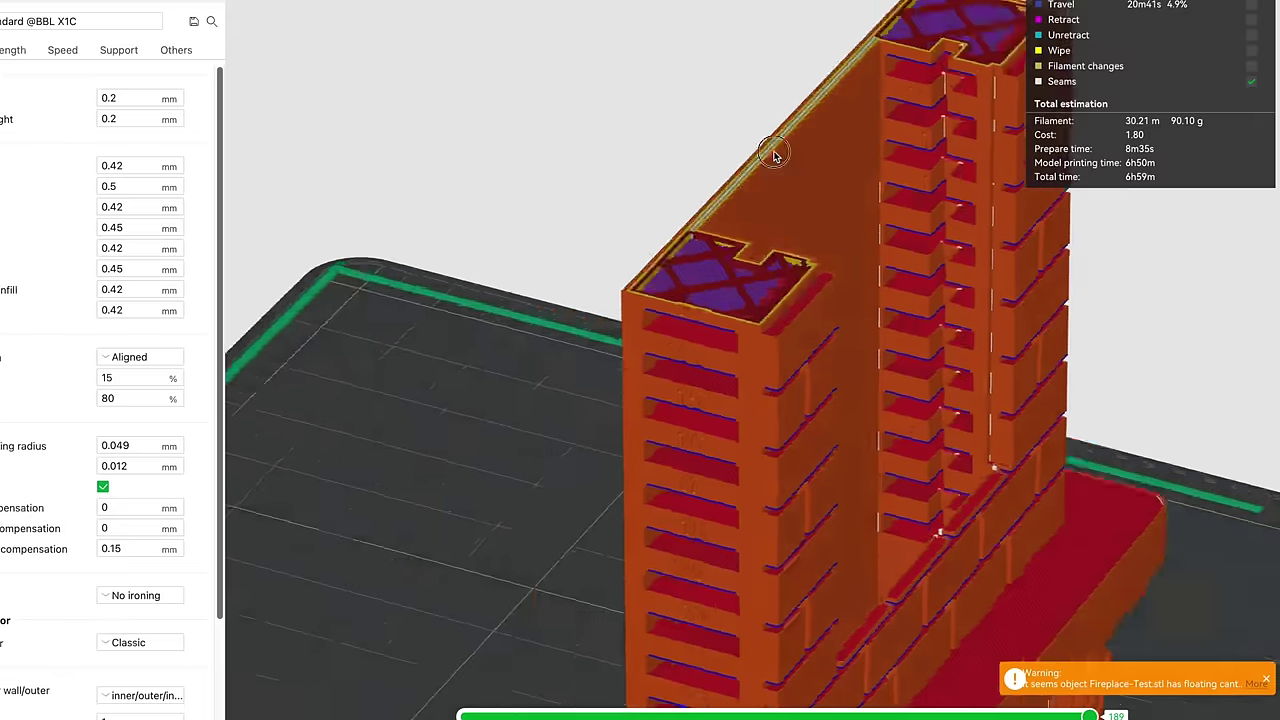
pyautogui.scroll(3, 771, 81)
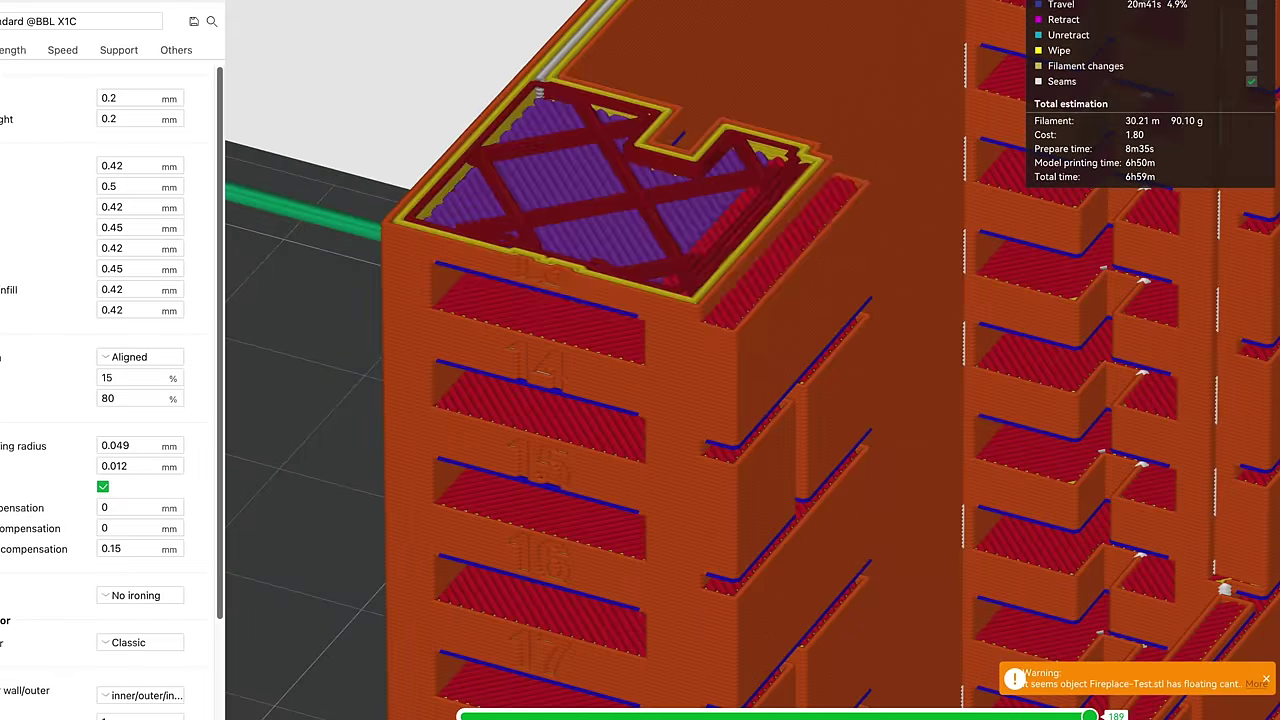
pyautogui.press('Up')
pyautogui.press('Up')
pyautogui.press('Up')
pyautogui.press('Up')
pyautogui.moveTo(1090, 716); pyautogui.dragTo(797, 710)
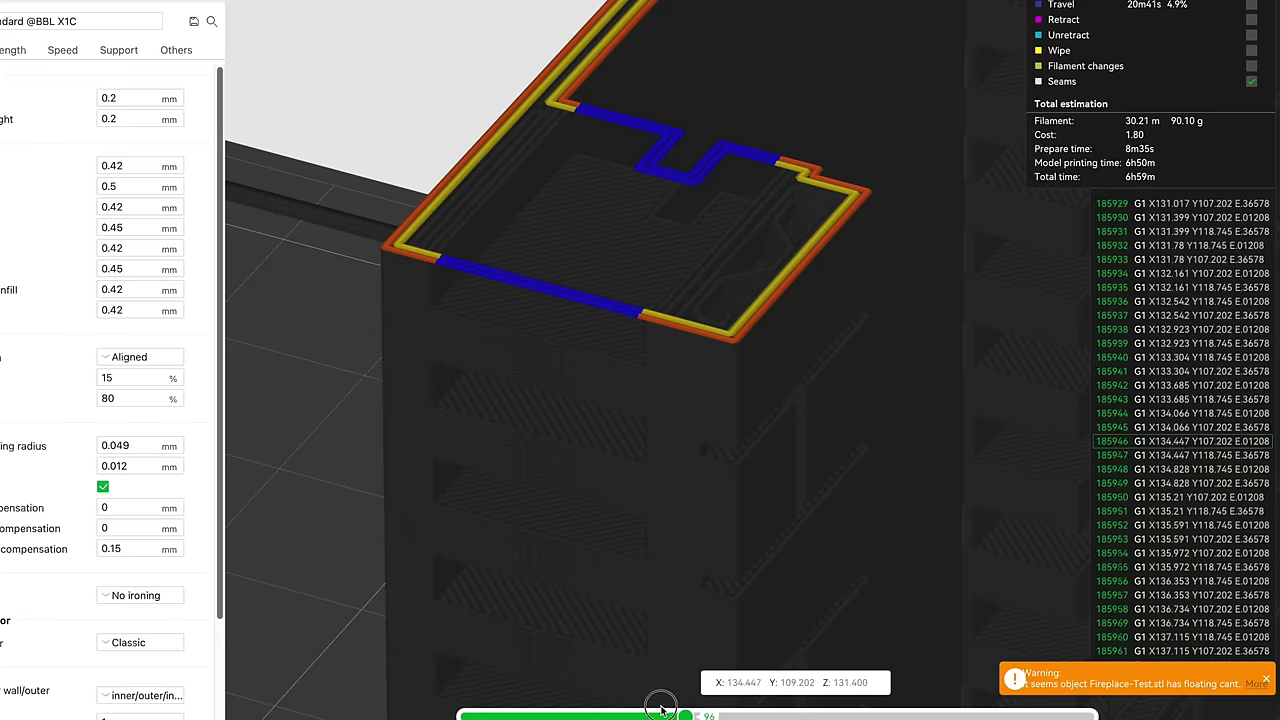
pyautogui.moveTo(661, 708); pyautogui.dragTo(517, 710)
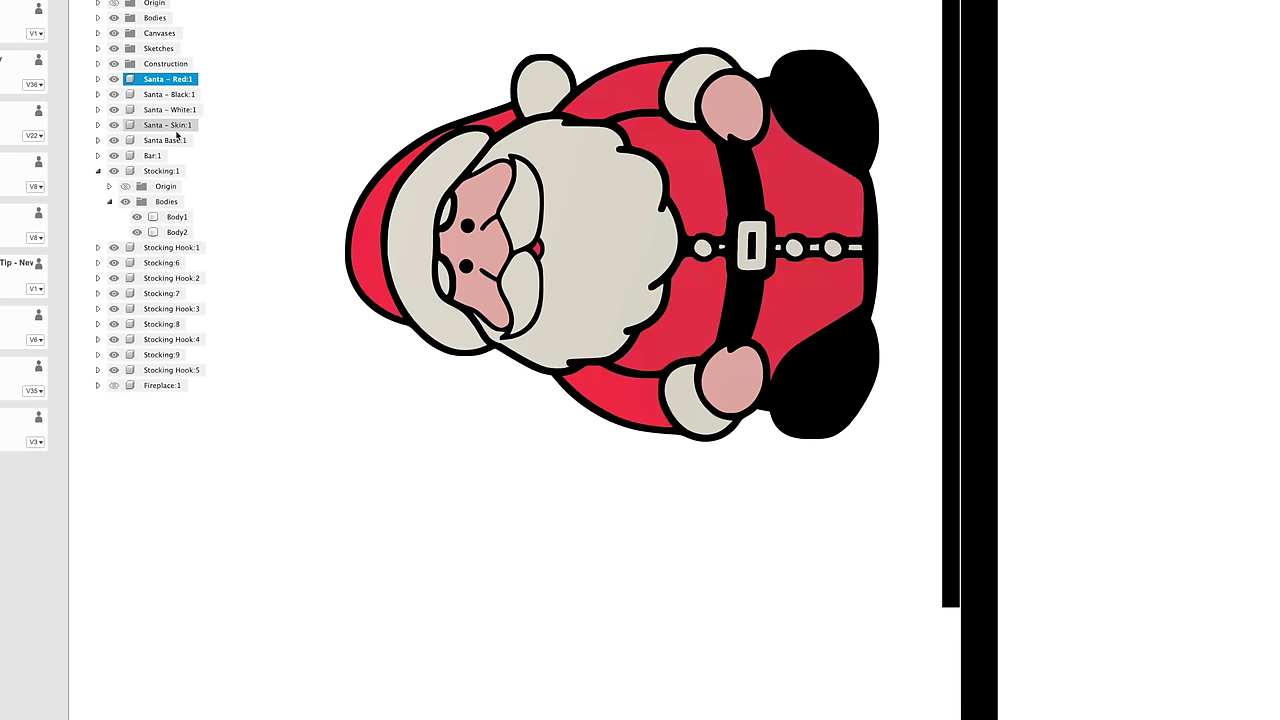
# Move the four Santa layer bodies sideways together, entering 5 as the distance
pyautogui.keyDown('shift'); pyautogui.click(168, 125); pyautogui.keyUp('shift')
pyautogui.press('m')
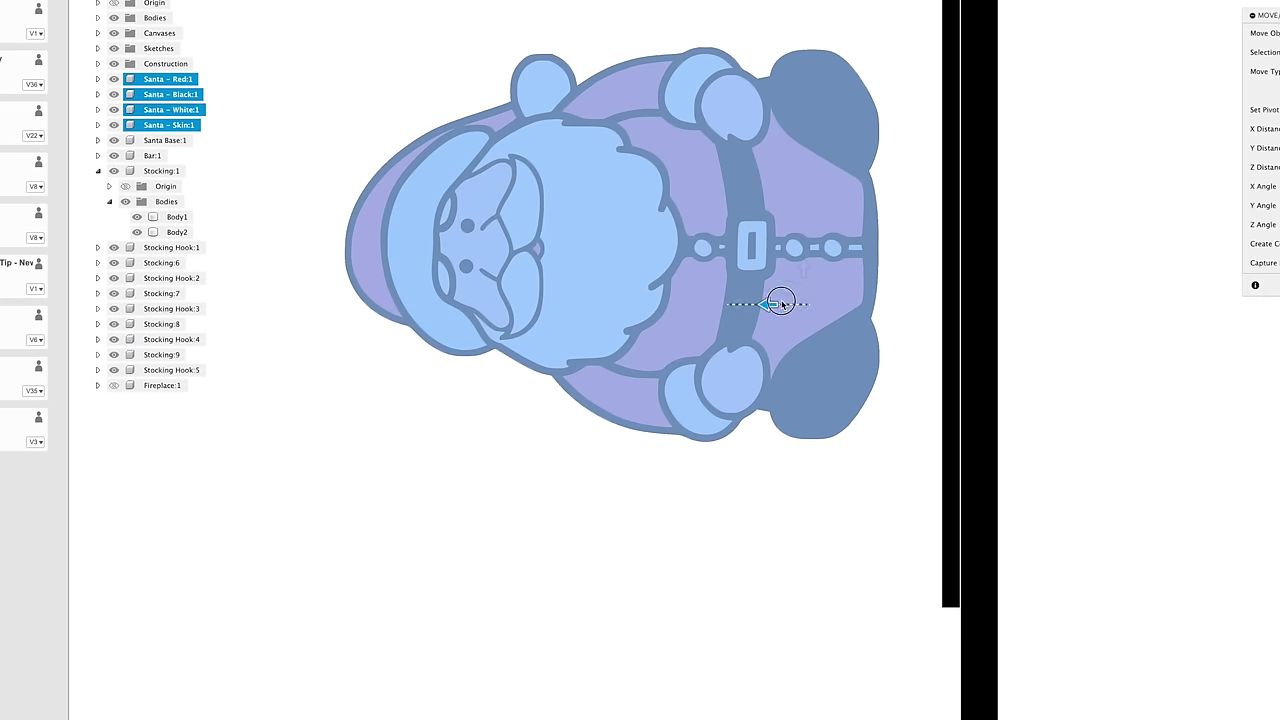
pyautogui.moveTo(781, 303); pyautogui.dragTo(829, 303)
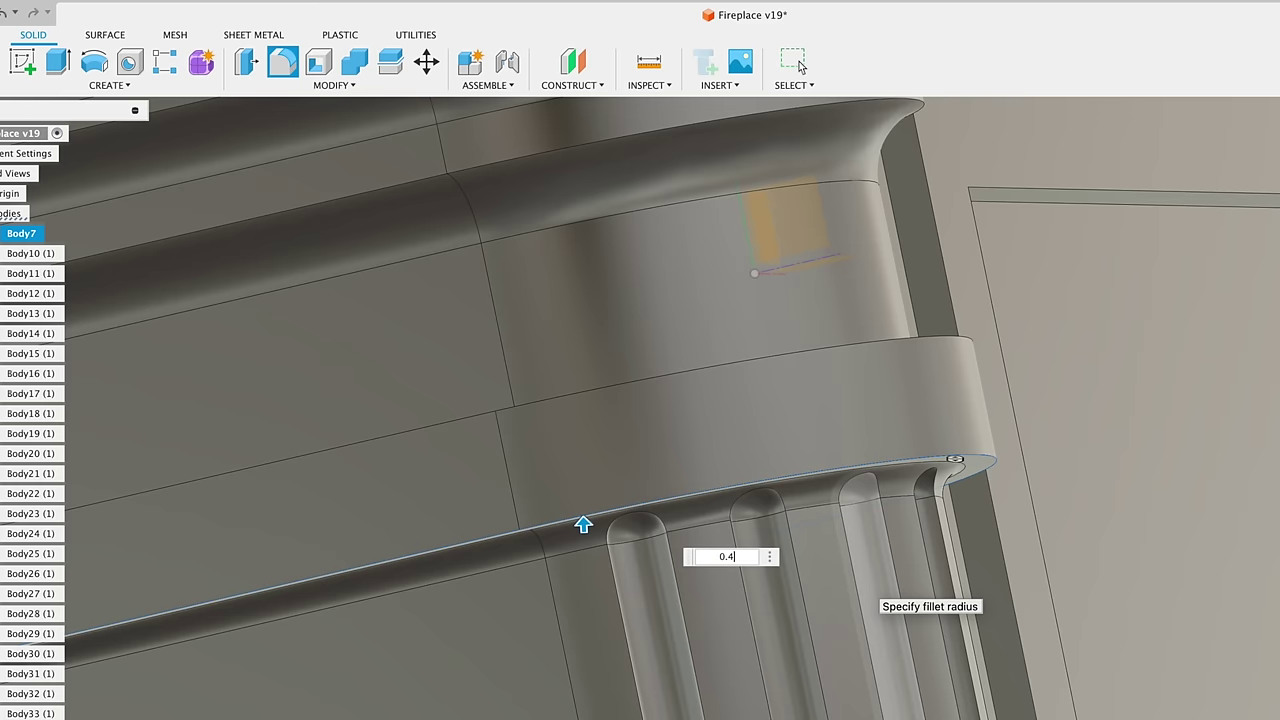
pyautogui.write('5')
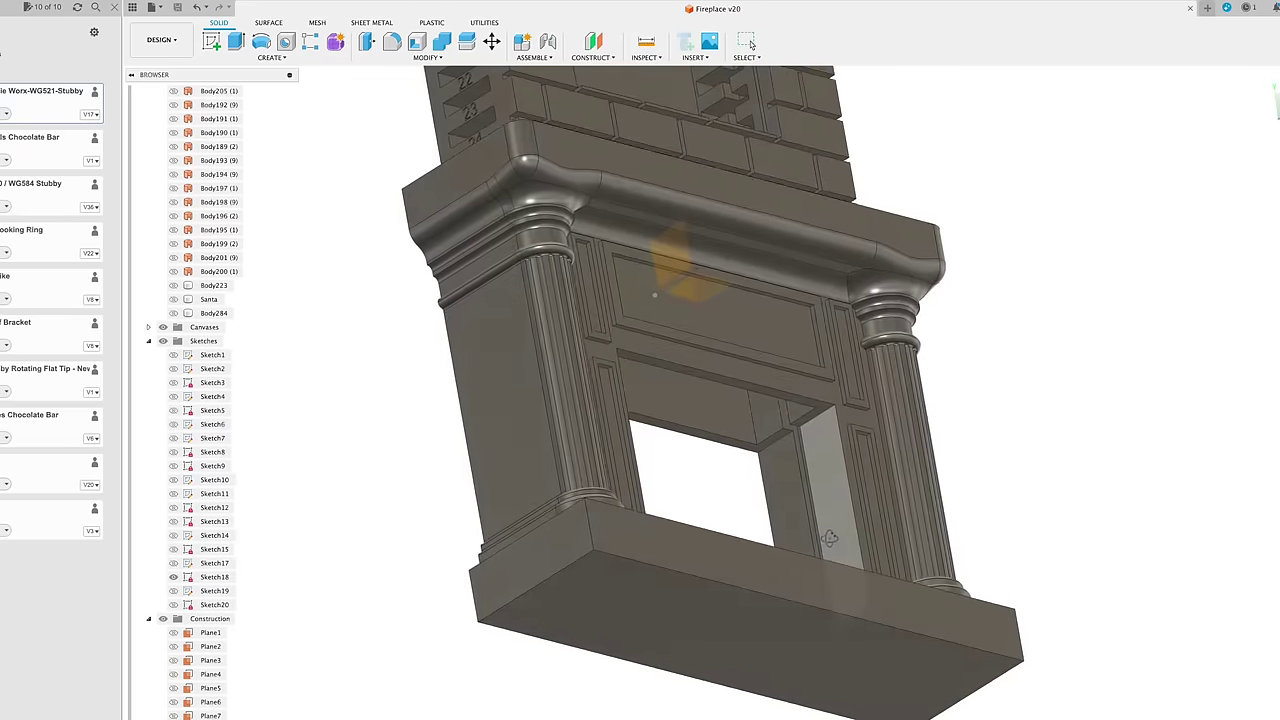
pyautogui.keyDown('shift'); pyautogui.moveTo(830, 538); pyautogui.dragTo(780, 586, button='middle'); pyautogui.keyUp('shift')
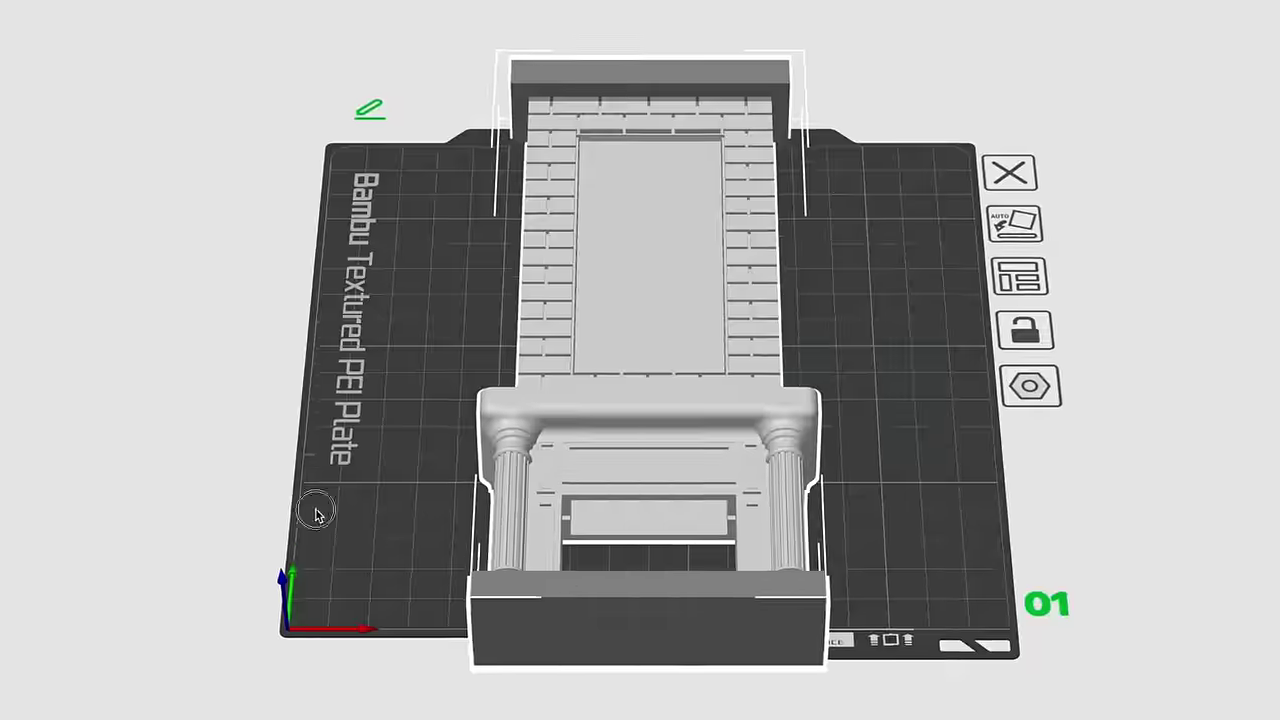
# Orbit the sliced preview and reveal more layers up through the chimney bricks
pyautogui.moveTo(316, 514); pyautogui.dragTo(437, 372)
pyautogui.press('Escape')
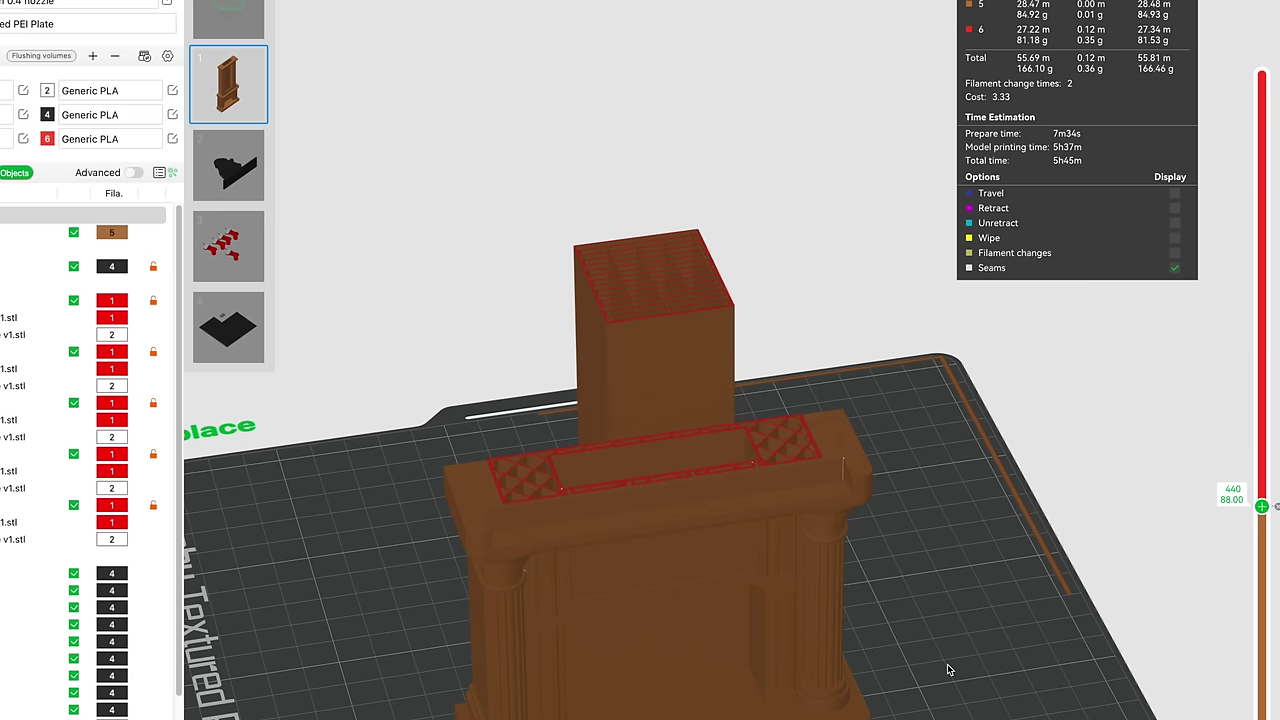
pyautogui.moveTo(916, 643); pyautogui.dragTo(1050, 533)
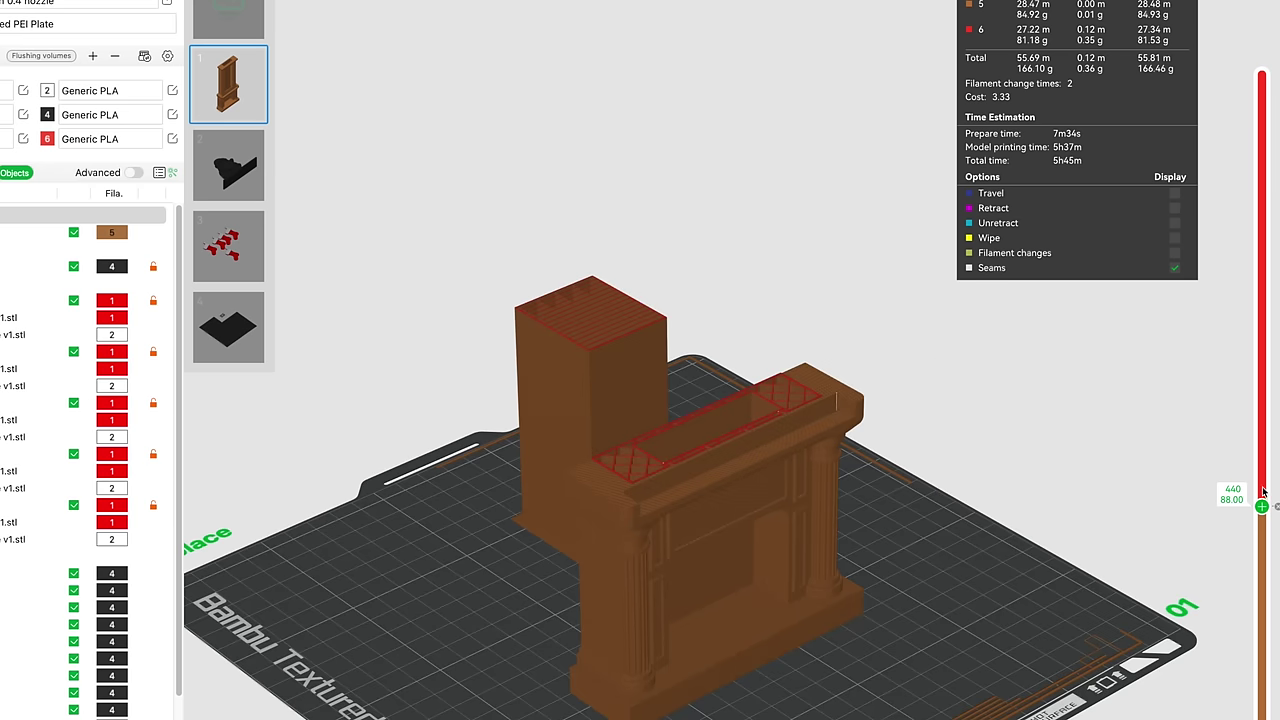
pyautogui.moveTo(1272, 297); pyautogui.dragTo(1272, 186)
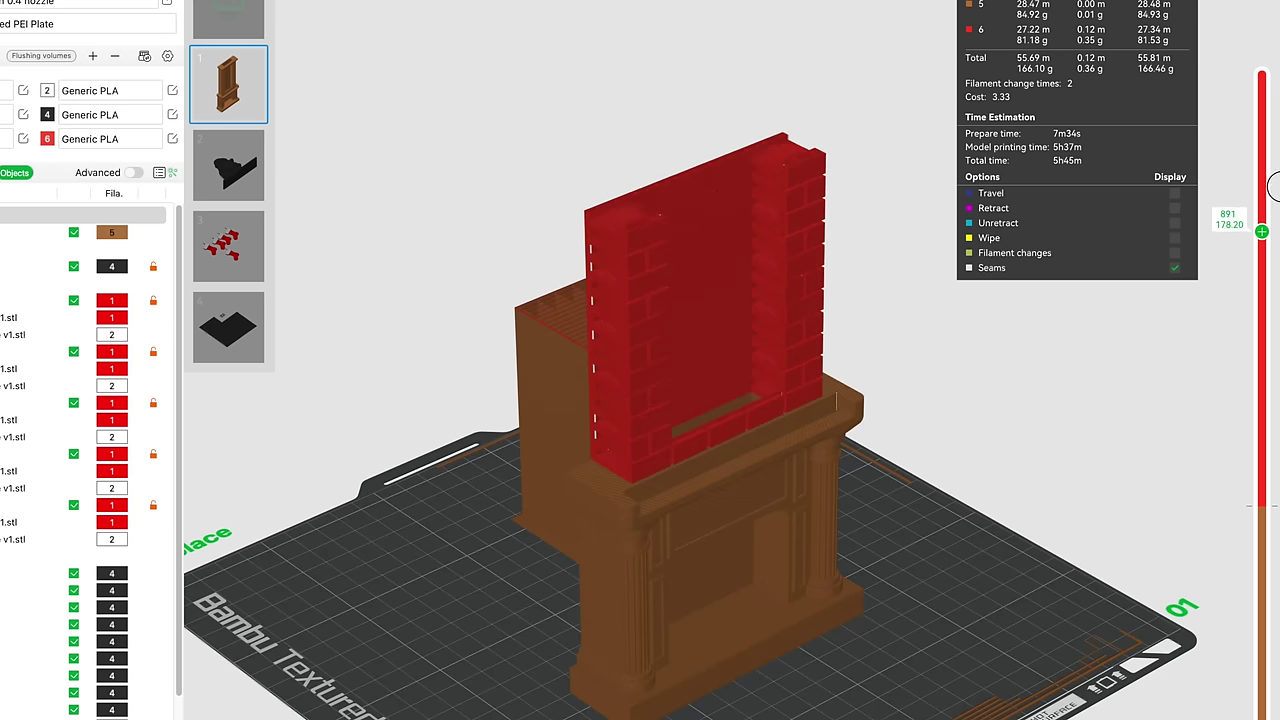
pyautogui.scroll(-2, 729, 506)
pyautogui.moveTo(729, 506); pyautogui.dragTo(697, 583)
pyautogui.scroll(2, 680, 584)
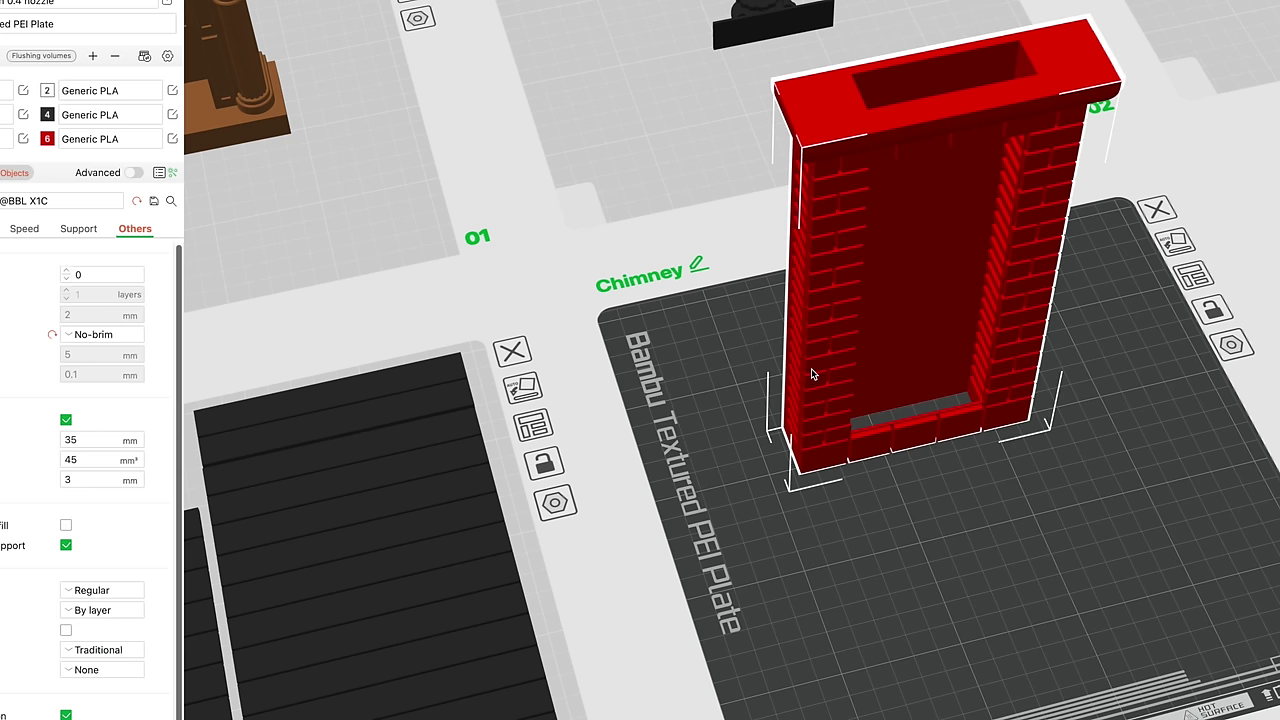
# Move the red chimney across the plate and send the downloaded stocking outline to the converter
pyautogui.moveTo(811, 373); pyautogui.dragTo(886, 451)
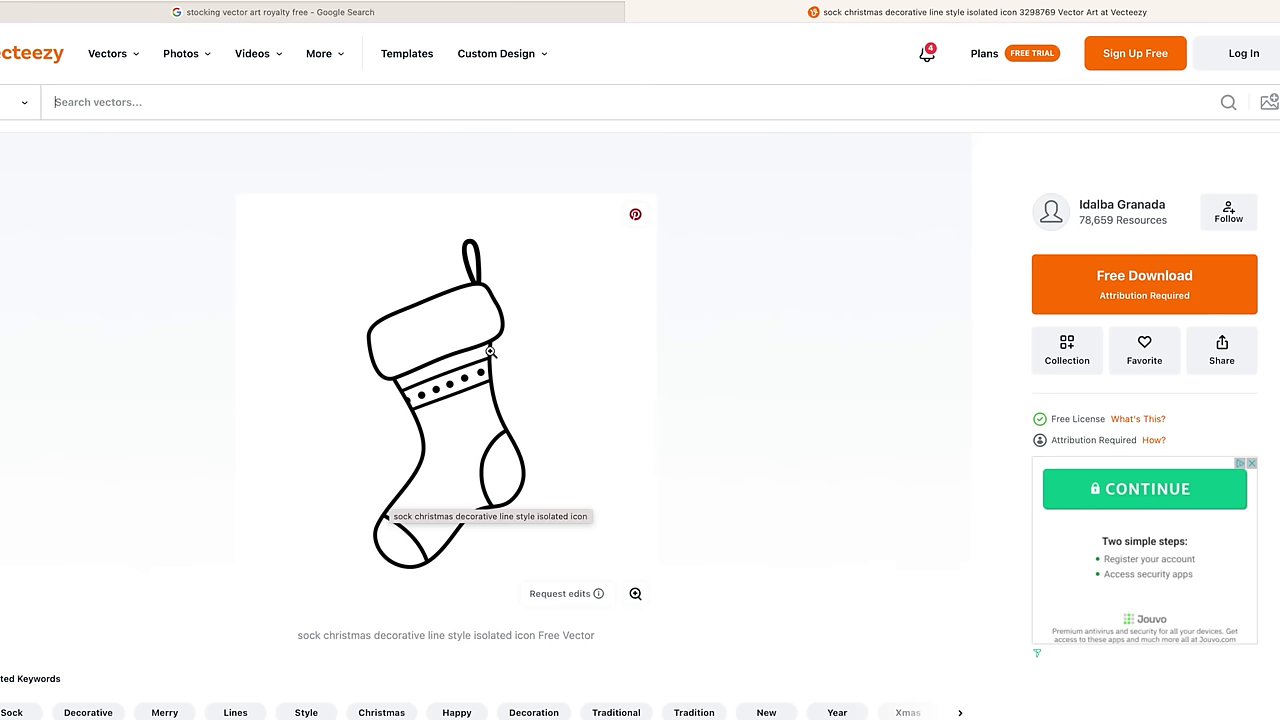
pyautogui.click(1110, 287)
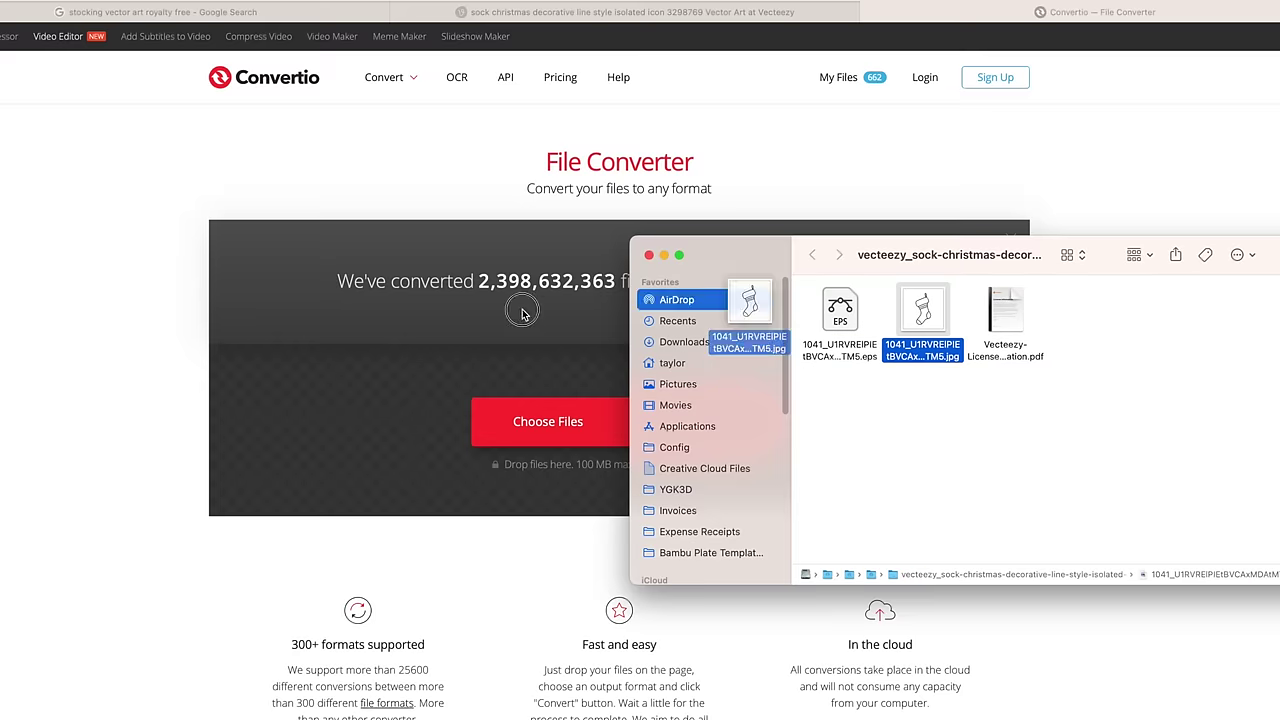
pyautogui.moveTo(745, 310); pyautogui.dragTo(415, 323)
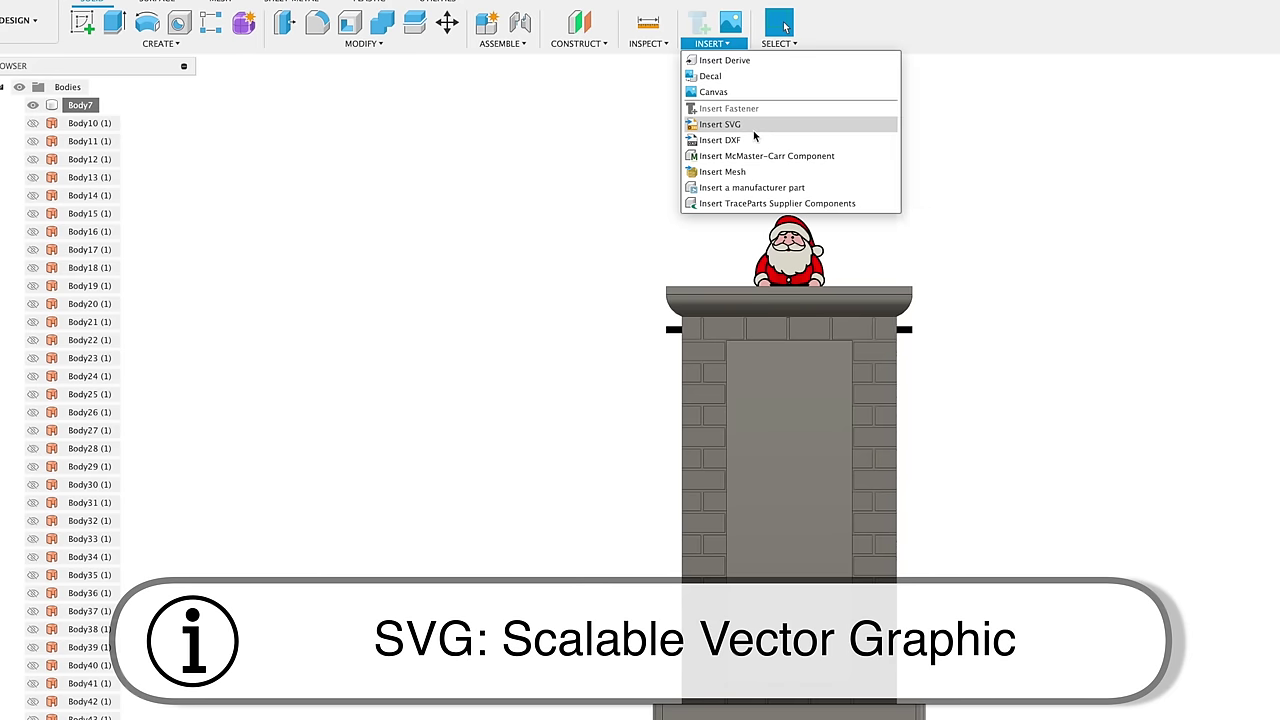
# Insert the stocking SVG and space five stocking copies along the mantel
pyautogui.click(751, 128)
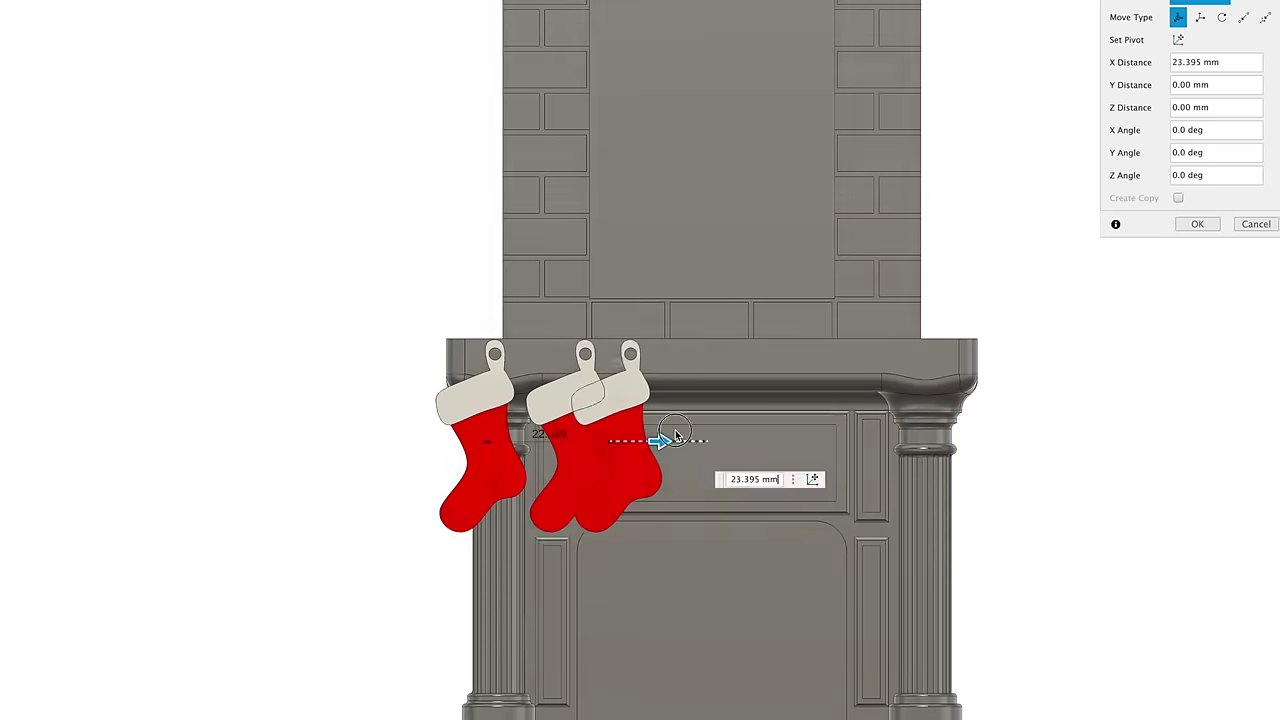
pyautogui.moveTo(657, 437); pyautogui.dragTo(697, 450)
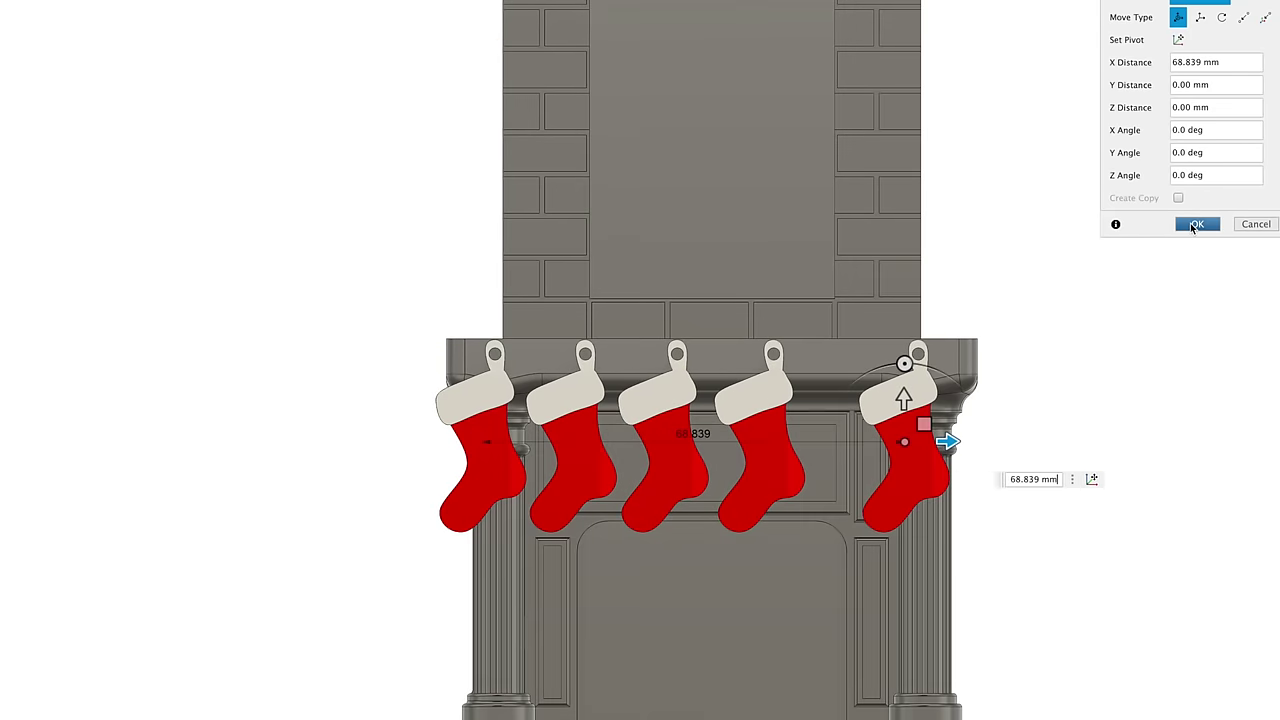
pyautogui.click(1195, 222)
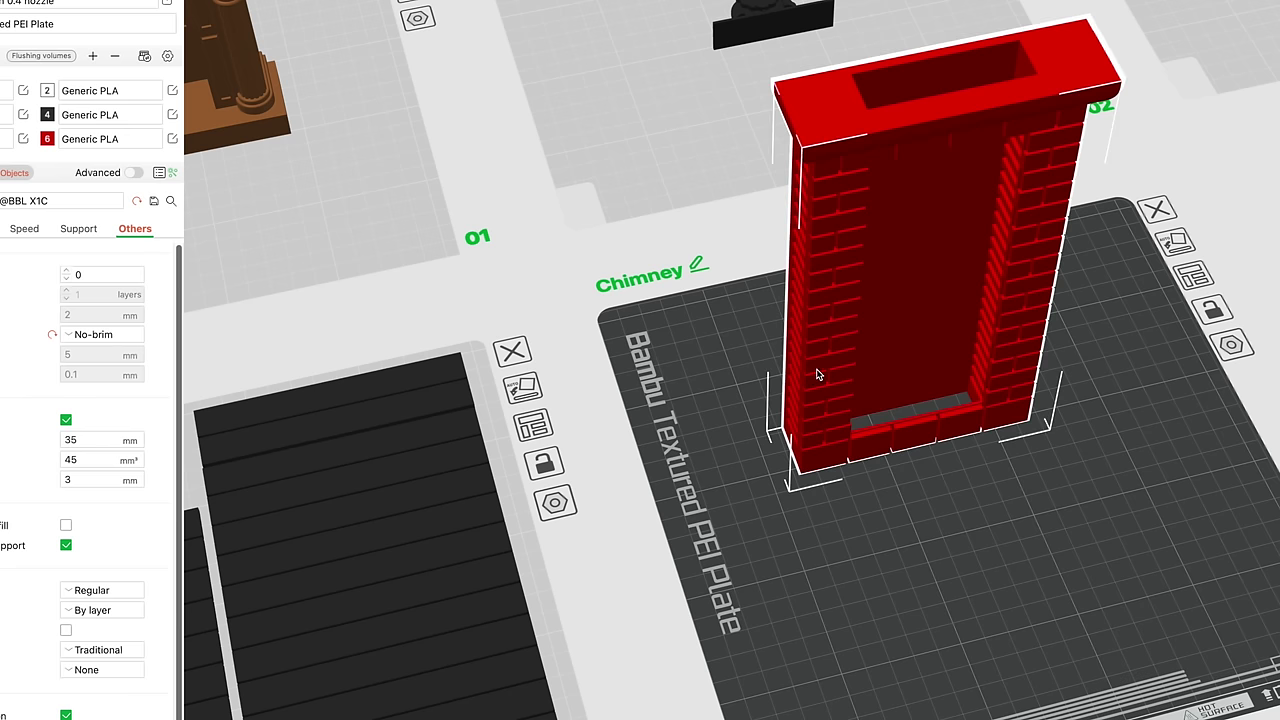
# Move the red chimney across the plate and step the layer slider through stocking and Santa layers
pyautogui.moveTo(817, 374); pyautogui.dragTo(886, 452)
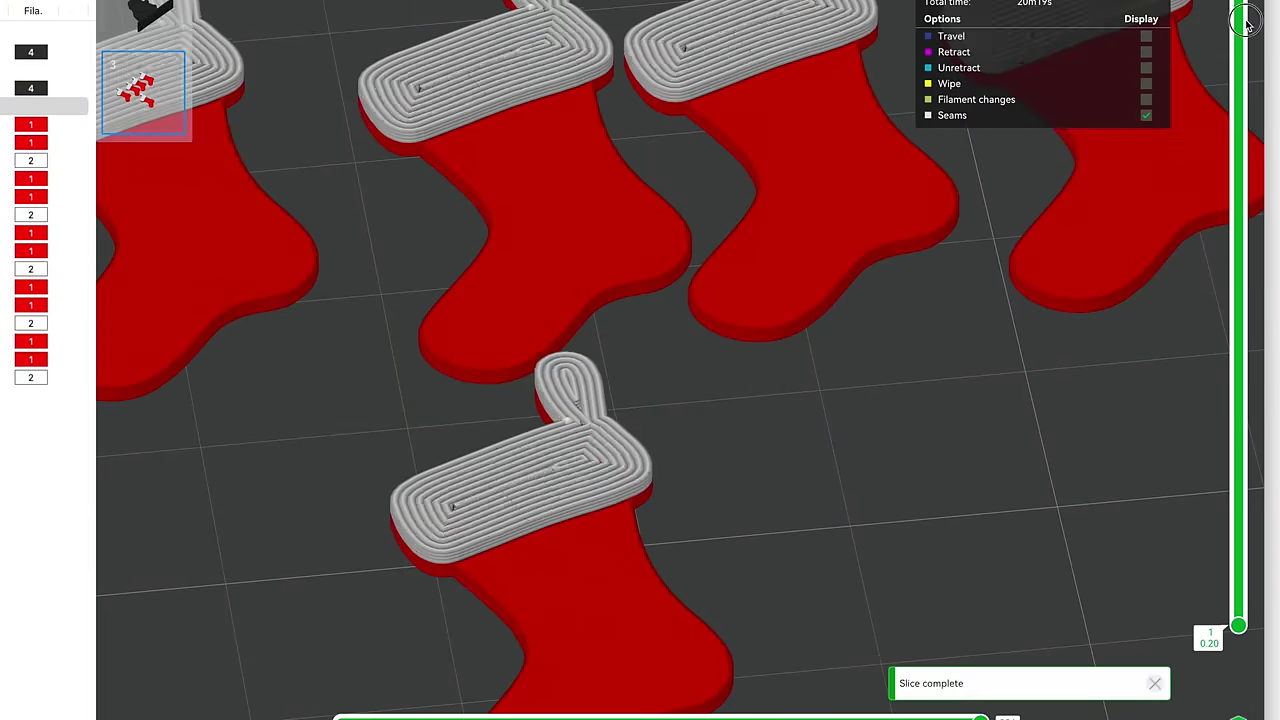
pyautogui.moveTo(1238, 128); pyautogui.dragTo(1180, 508)
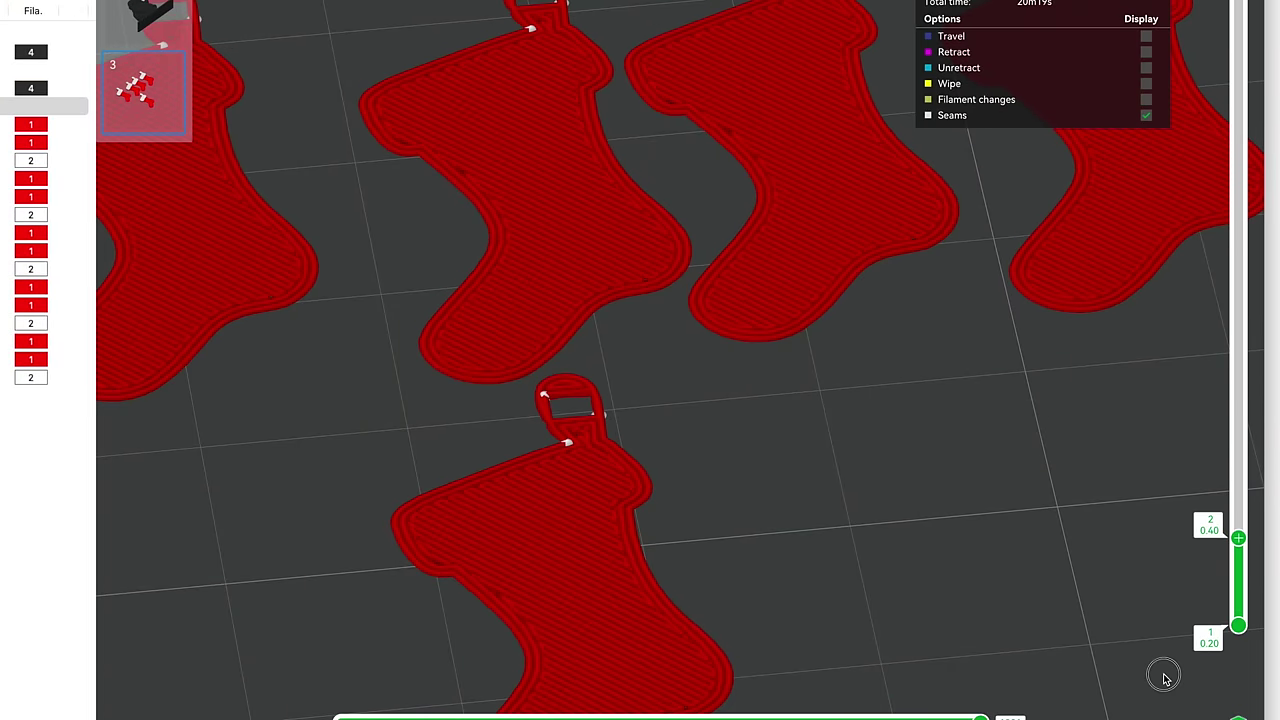
pyautogui.moveTo(1238, 538); pyautogui.dragTo(1238, 40)
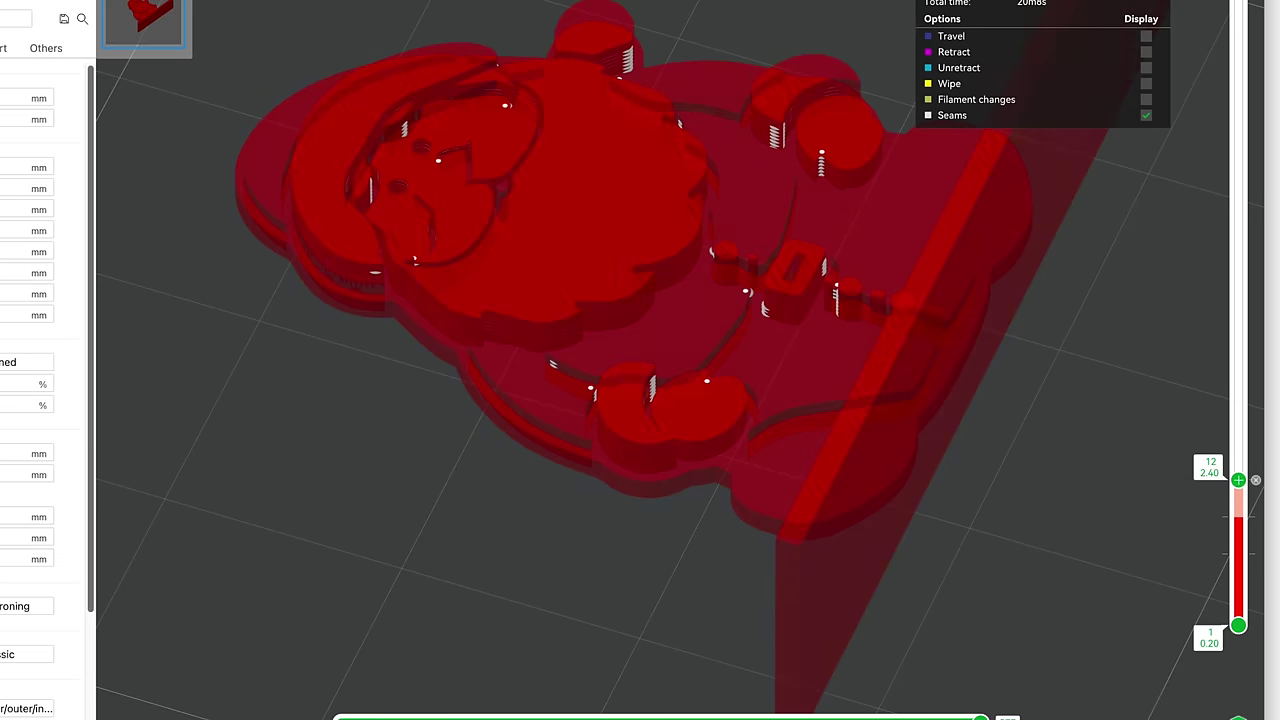
pyautogui.moveTo(1238, 495); pyautogui.dragTo(1238, 244)
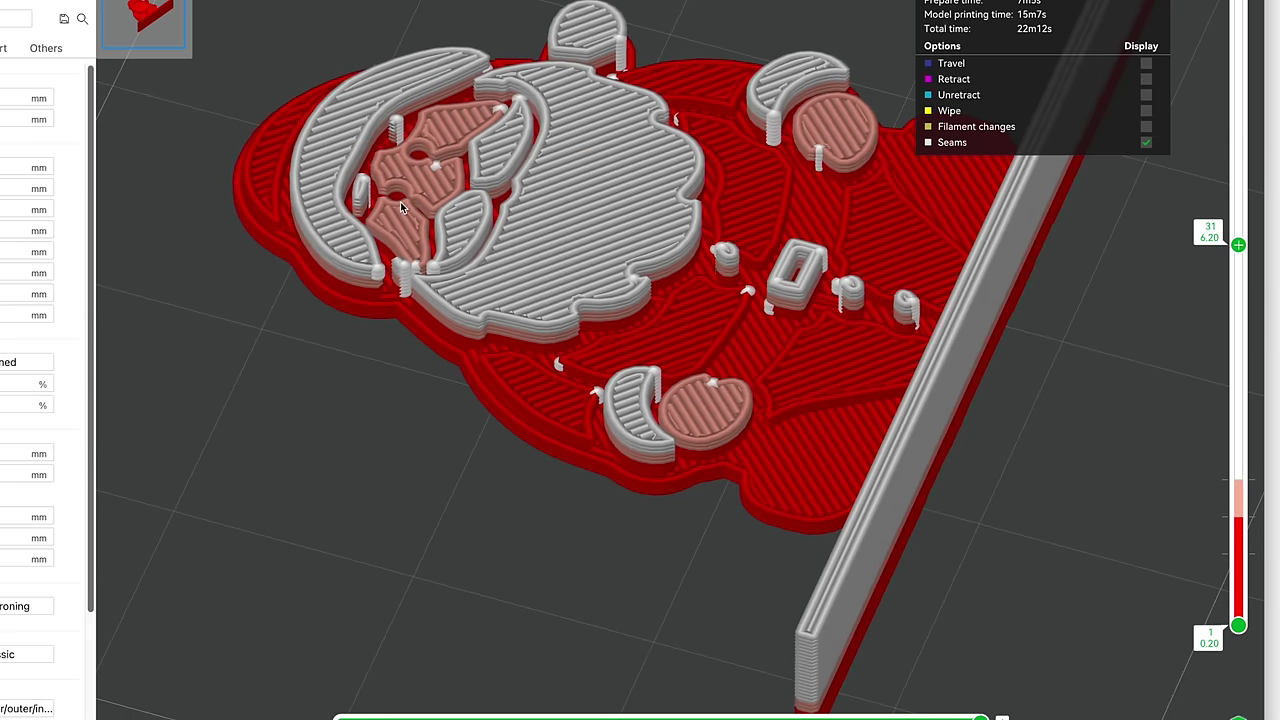
# Switch the Santa base to black filament 4 and set ironing to Top surfaces
pyautogui.click(35, 182)
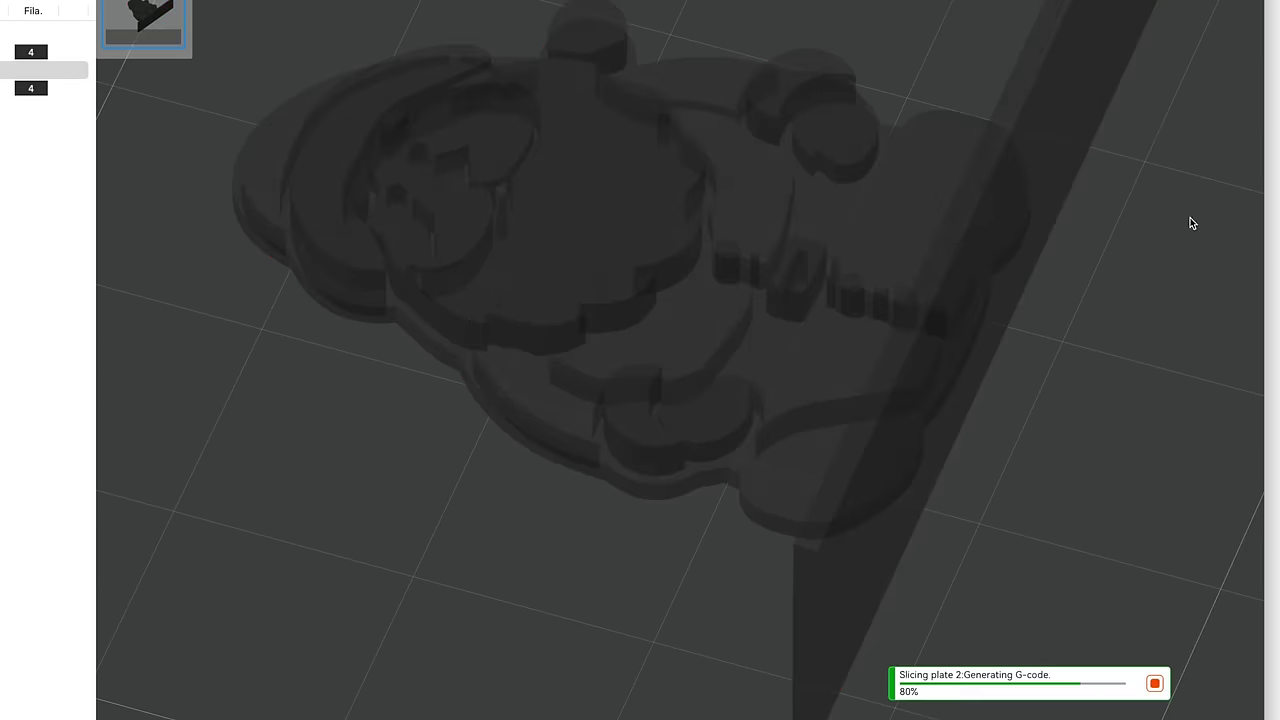
pyautogui.moveTo(1238, 244); pyautogui.dragTo(1228, 455)
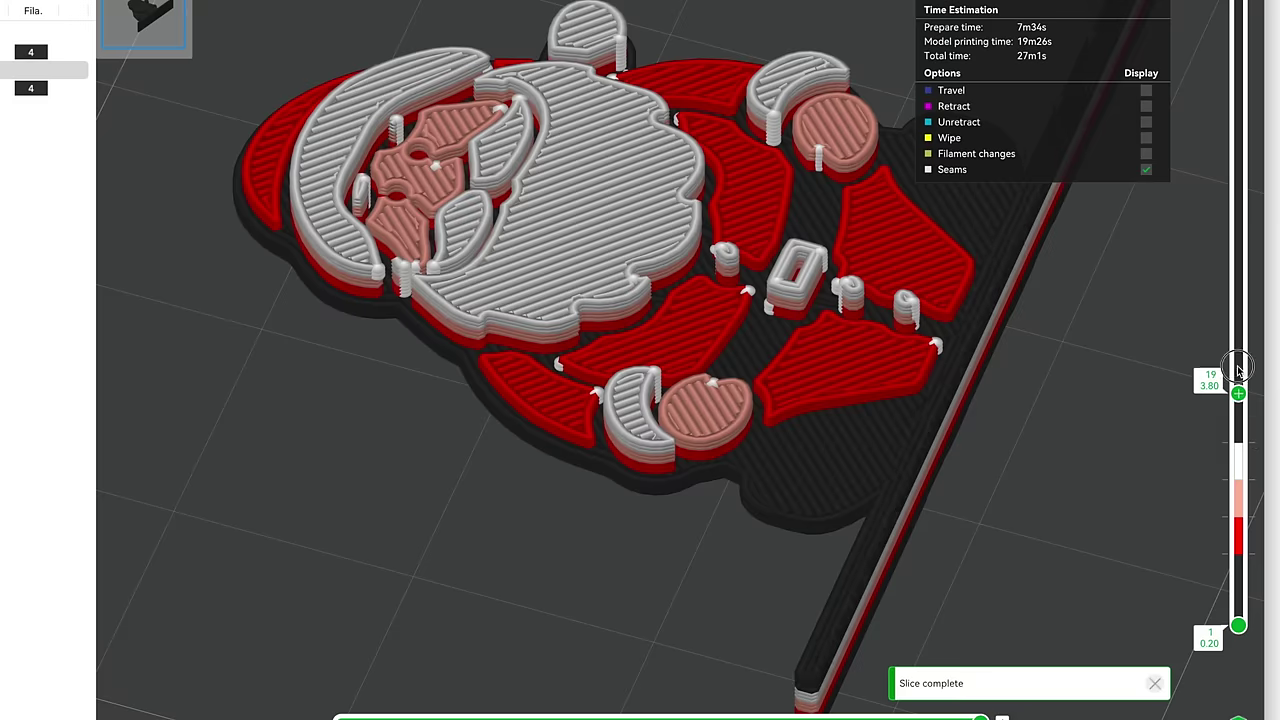
pyautogui.press('1')
pyautogui.click(27, 606)
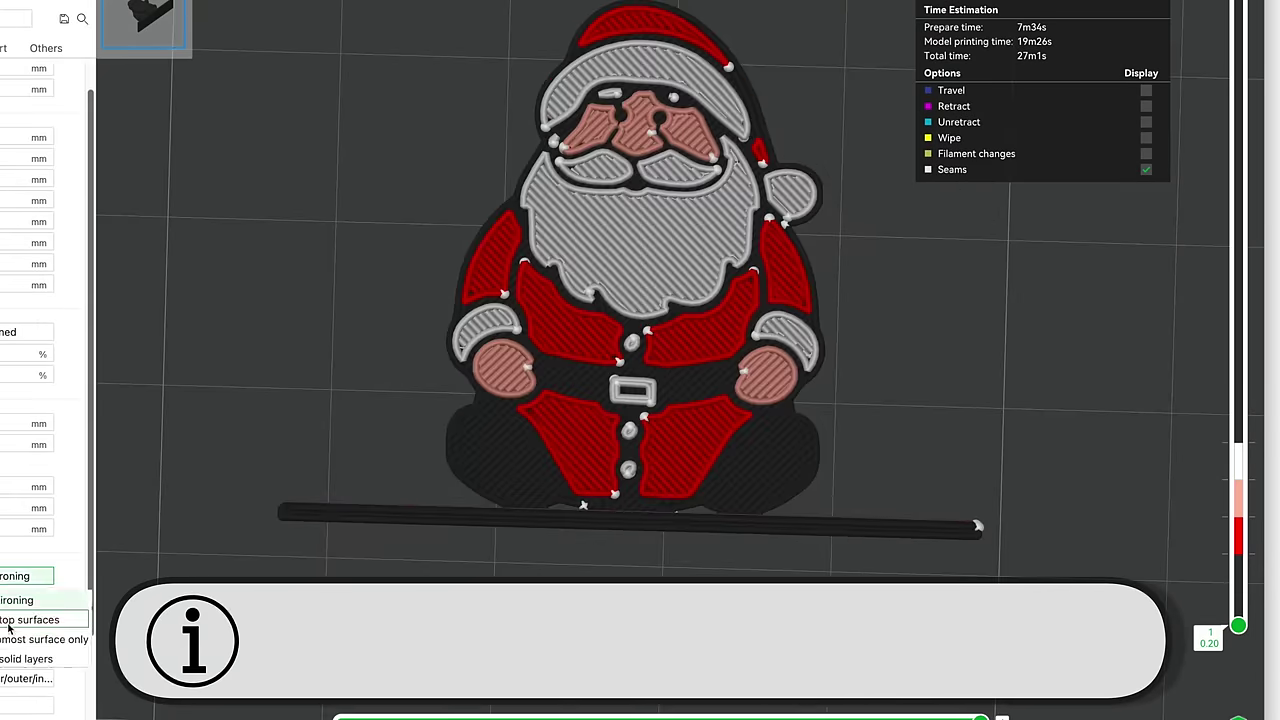
pyautogui.click(30, 620)
pyautogui.scroll(3, 675, 330)
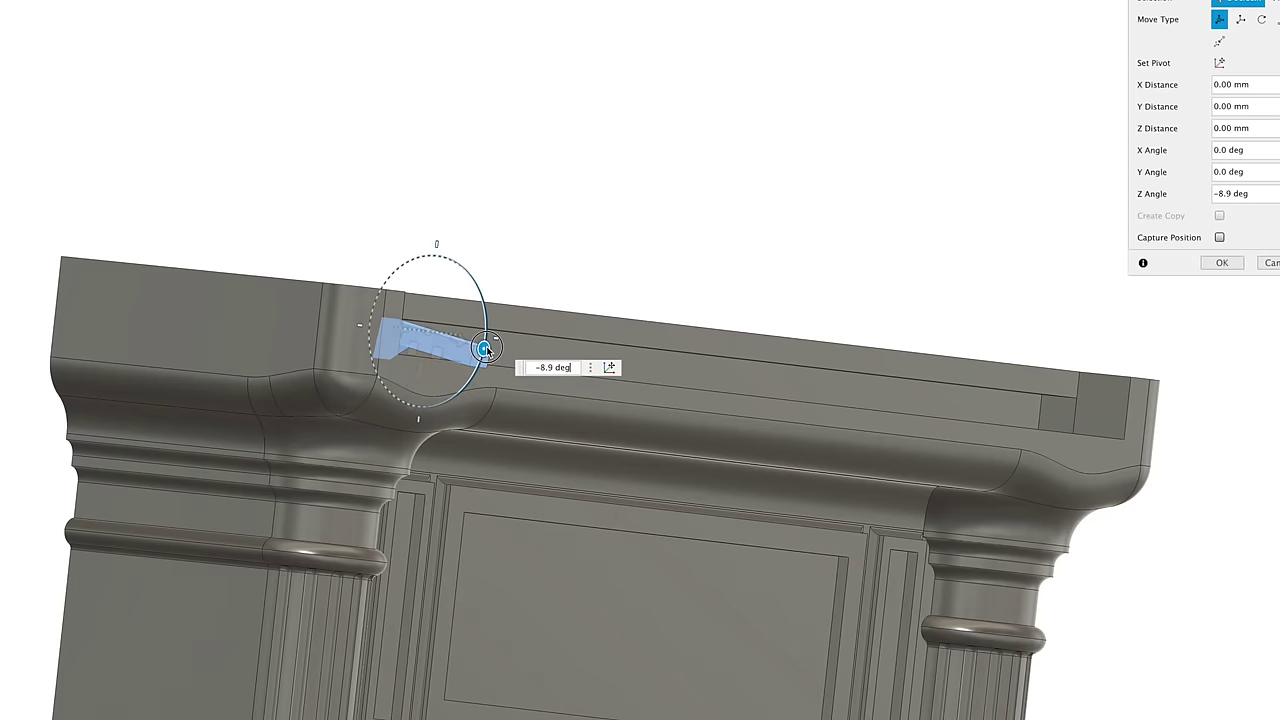
# Orbit around the fireplace mantel to view the small piece on top
pyautogui.keyDown('shift'); pyautogui.moveTo(478, 340); pyautogui.dragTo(320, 309, button='middle'); pyautogui.keyUp('shift')
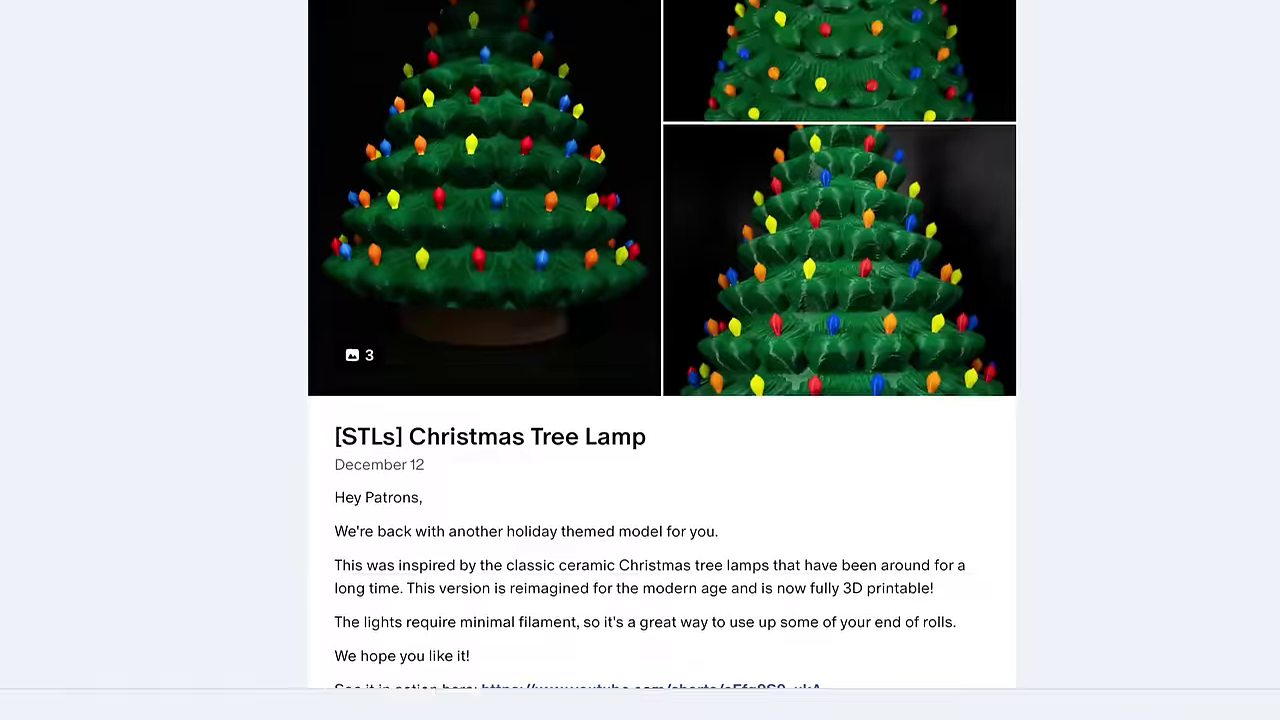
# Scroll the Patreon feed past the Santa Chimney and Gingerbread Man posts to the October 15 Mr Pumpkin Head post
pyautogui.scroll(-15, 662, 344)
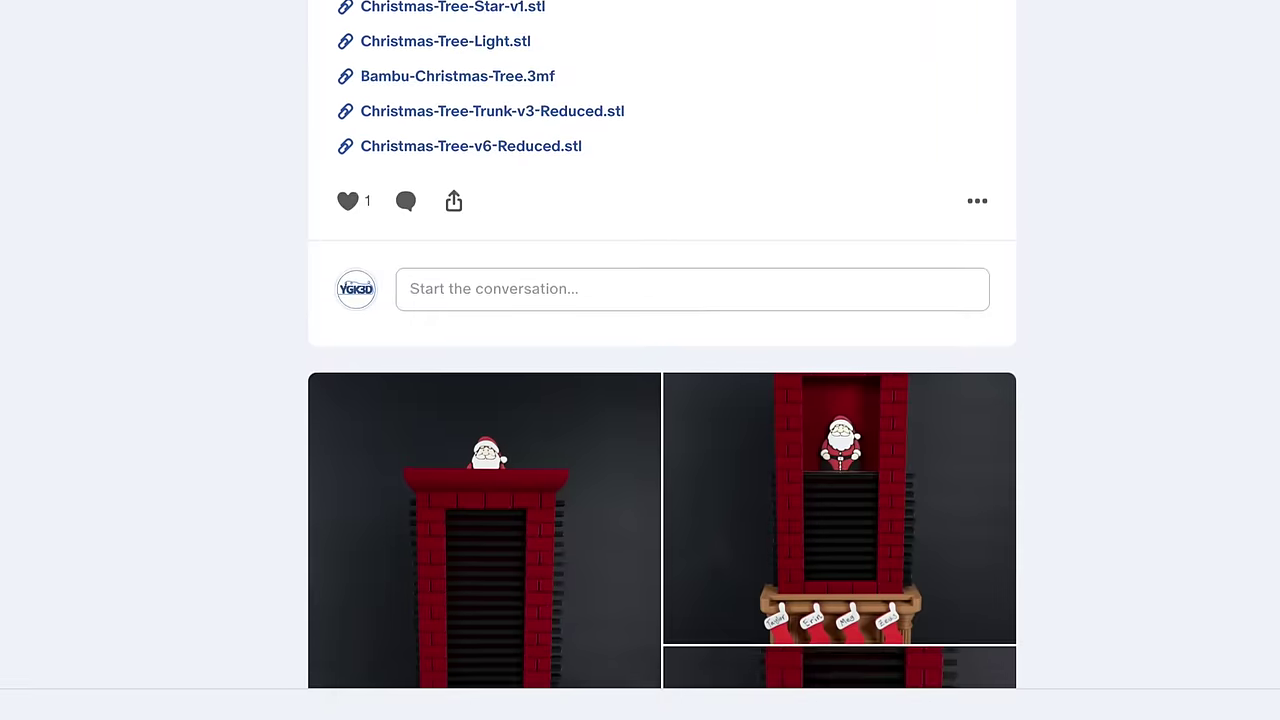
pyautogui.scroll(-1, 662, 344)
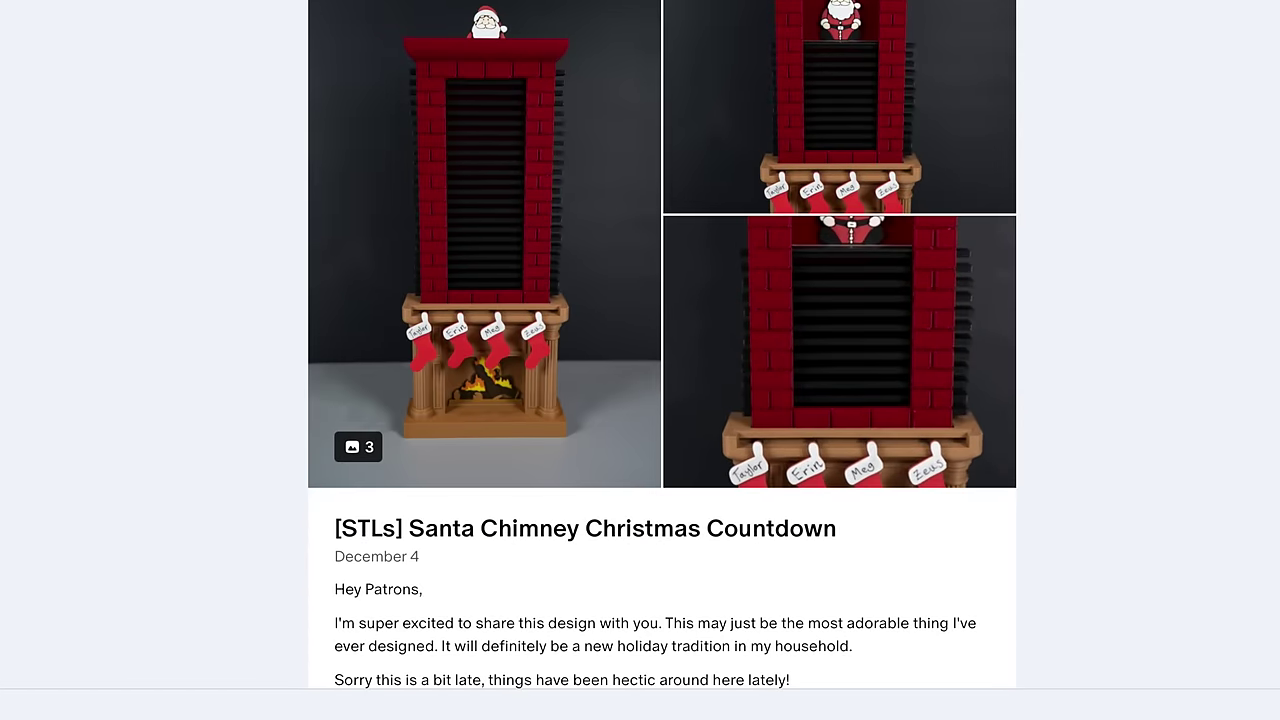
pyautogui.scroll(-15, 662, 344)
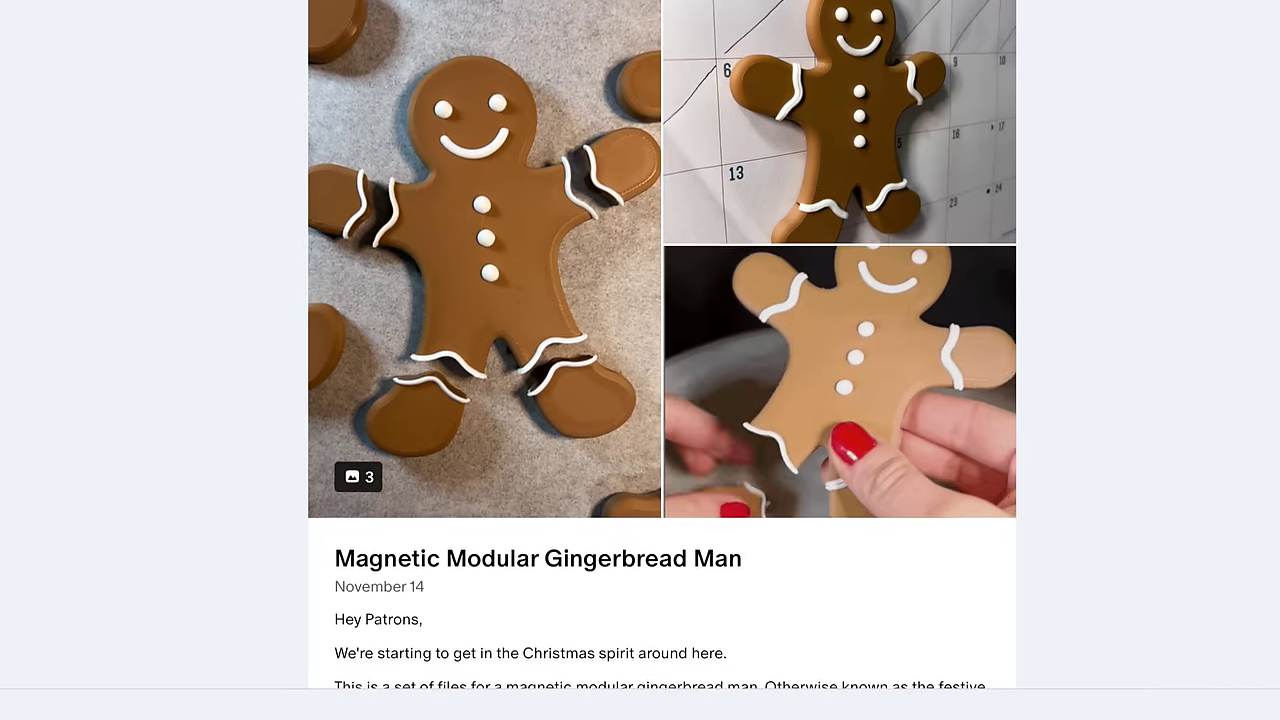
pyautogui.scroll(-15, 662, 344)
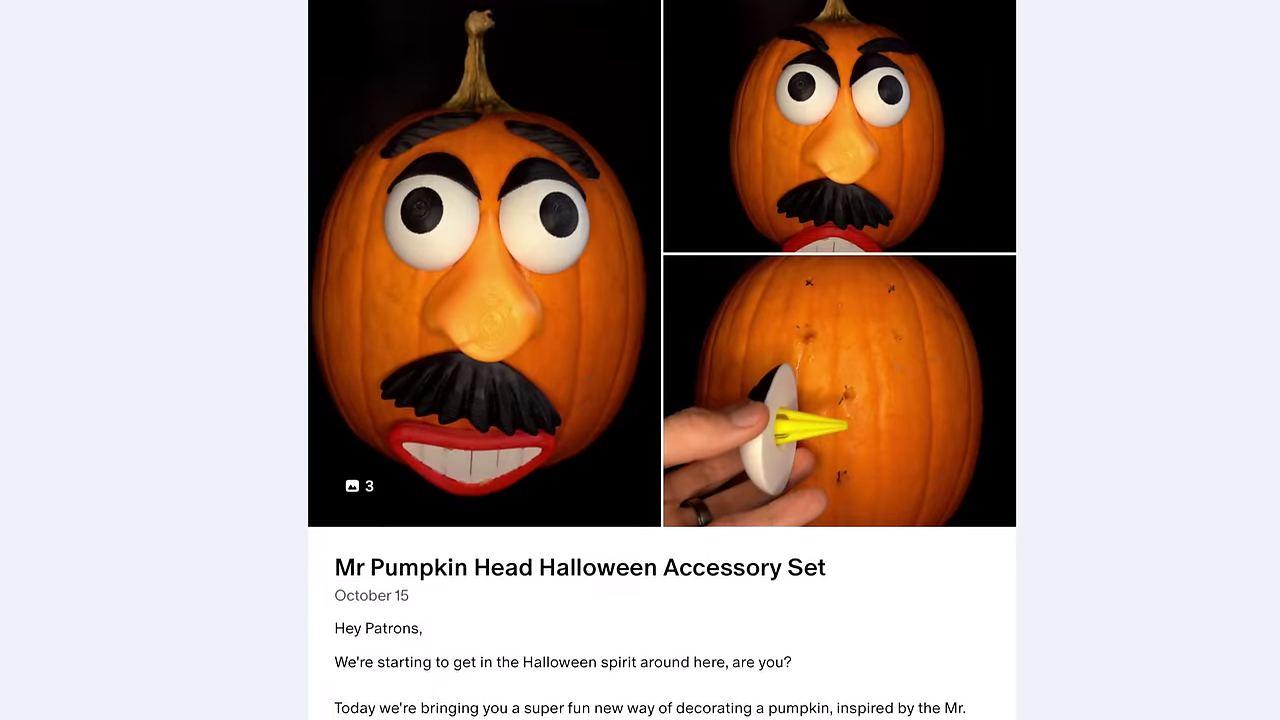
pyautogui.scroll(-1, 662, 344)
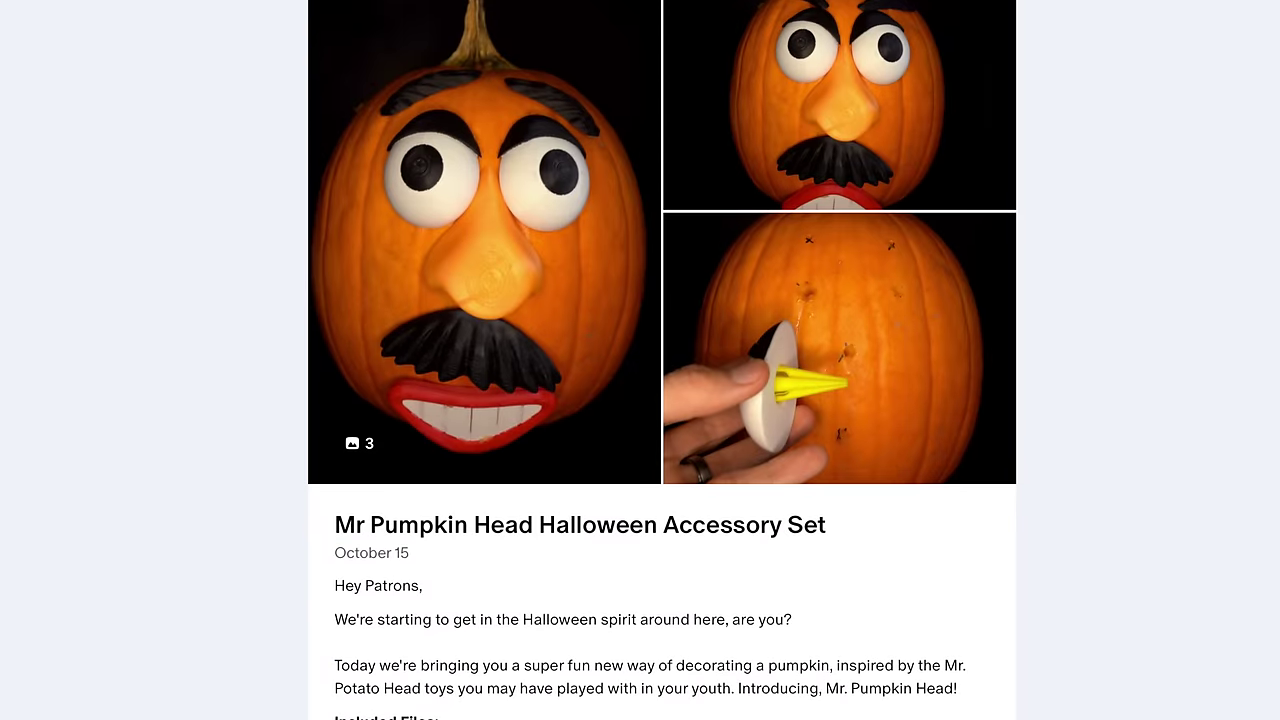